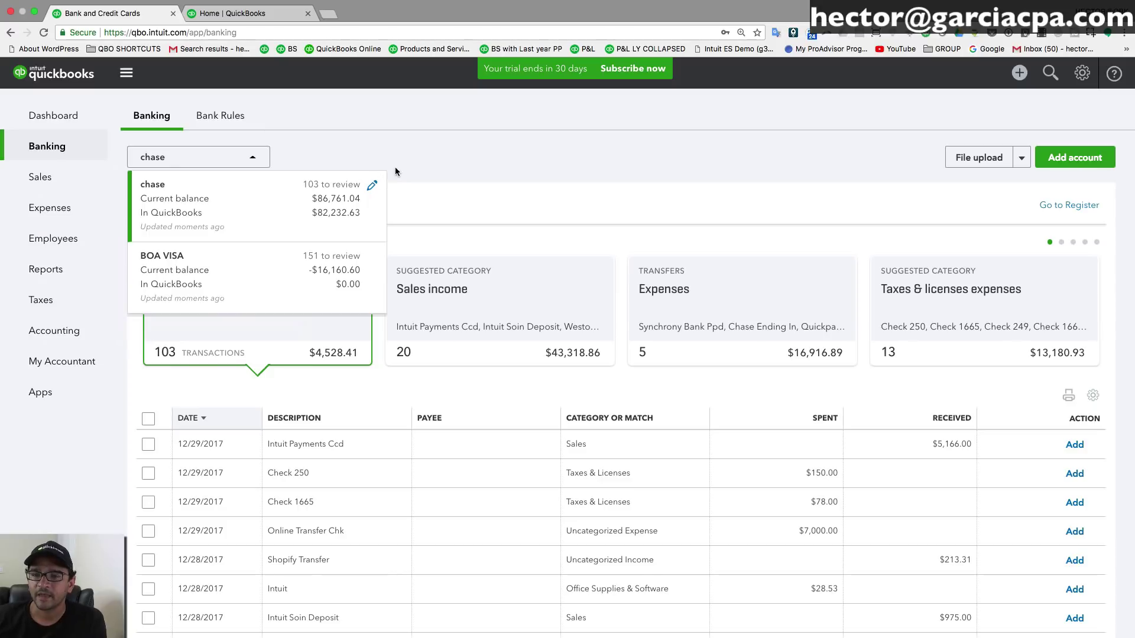
- Close the account list and look through the downloaded chase transactions with their descriptions and suggested categories
{"action": "left_click", "coordinate": [410, 176]}
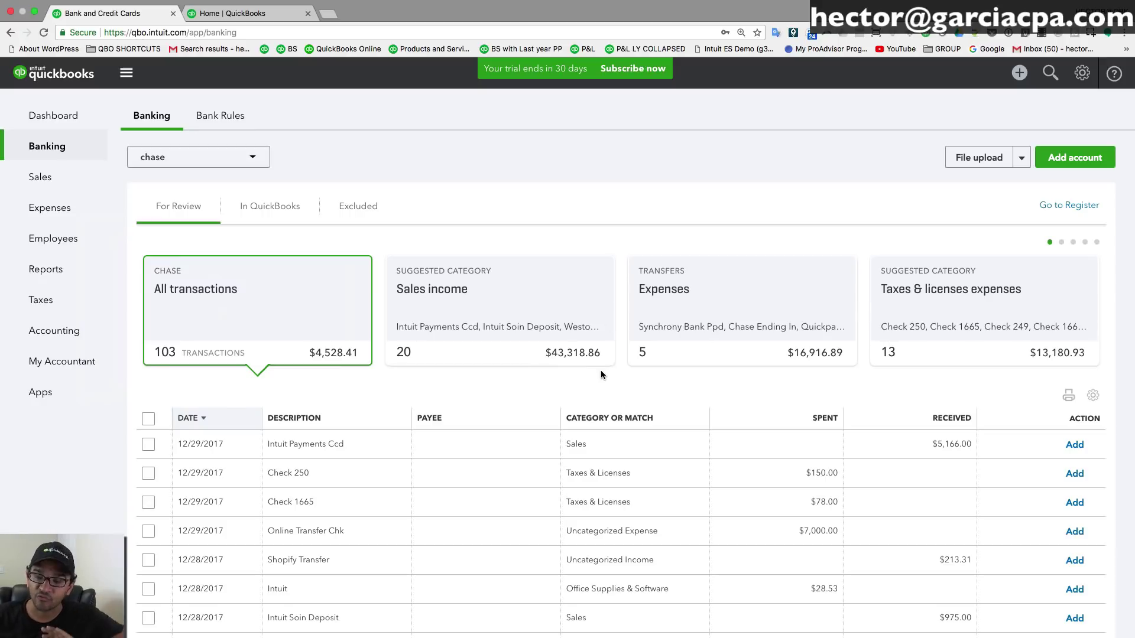
{"action": "scroll", "coordinate": [585, 384], "scroll_direction": "down", "scroll_amount": 3}
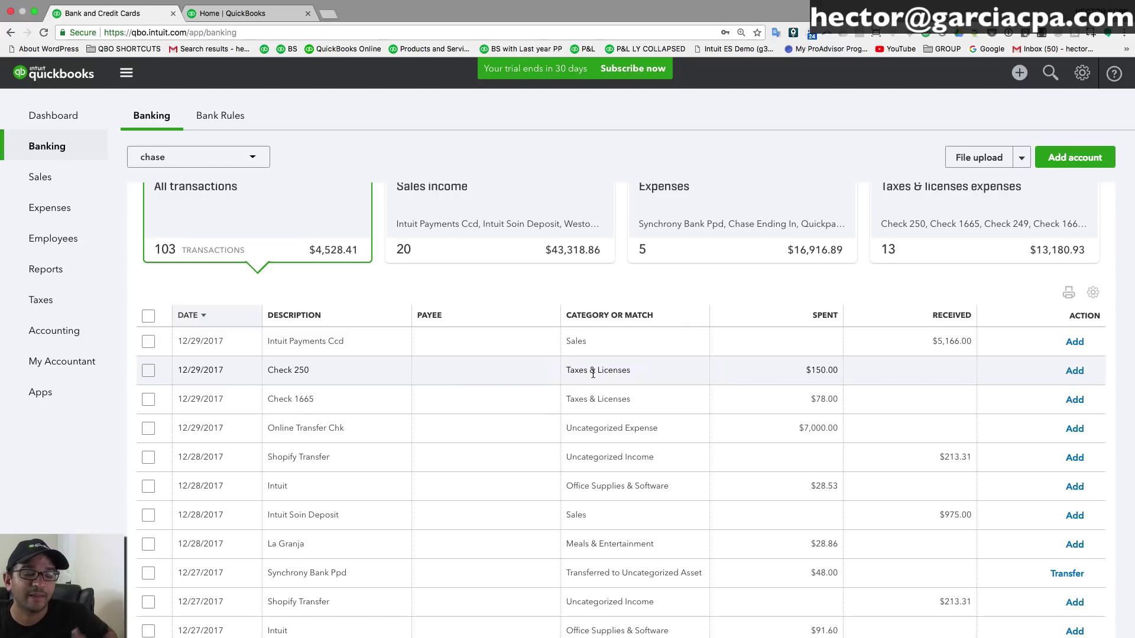
{"action": "scroll", "coordinate": [592, 373], "scroll_direction": "down", "scroll_amount": 3}
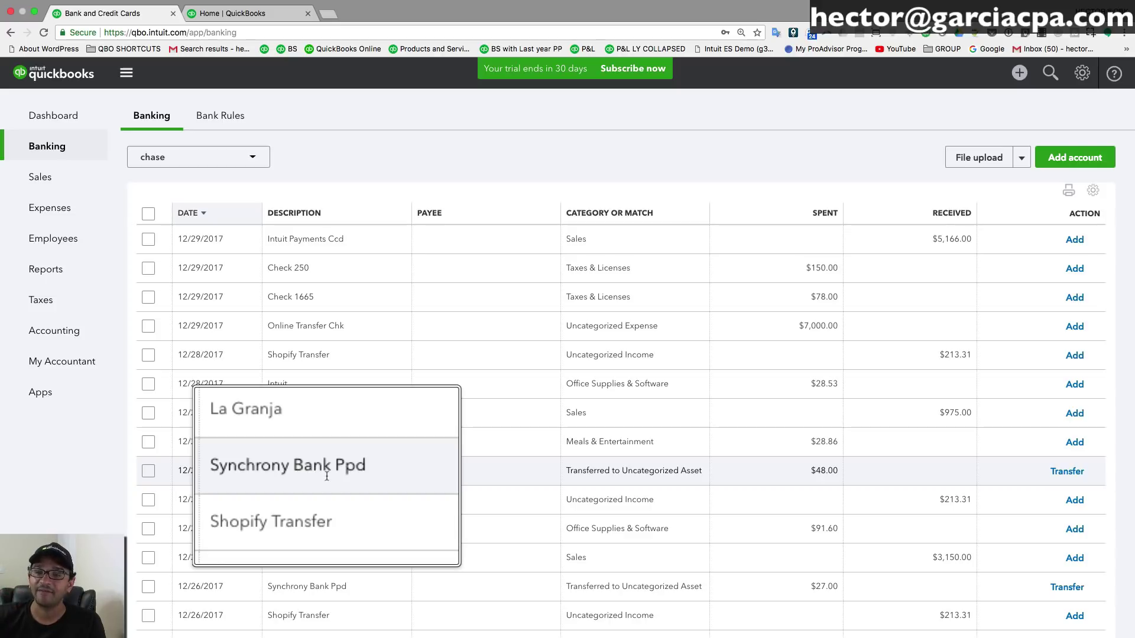
{"action": "scroll", "coordinate": [360, 501], "scroll_direction": "down", "scroll_amount": 5}
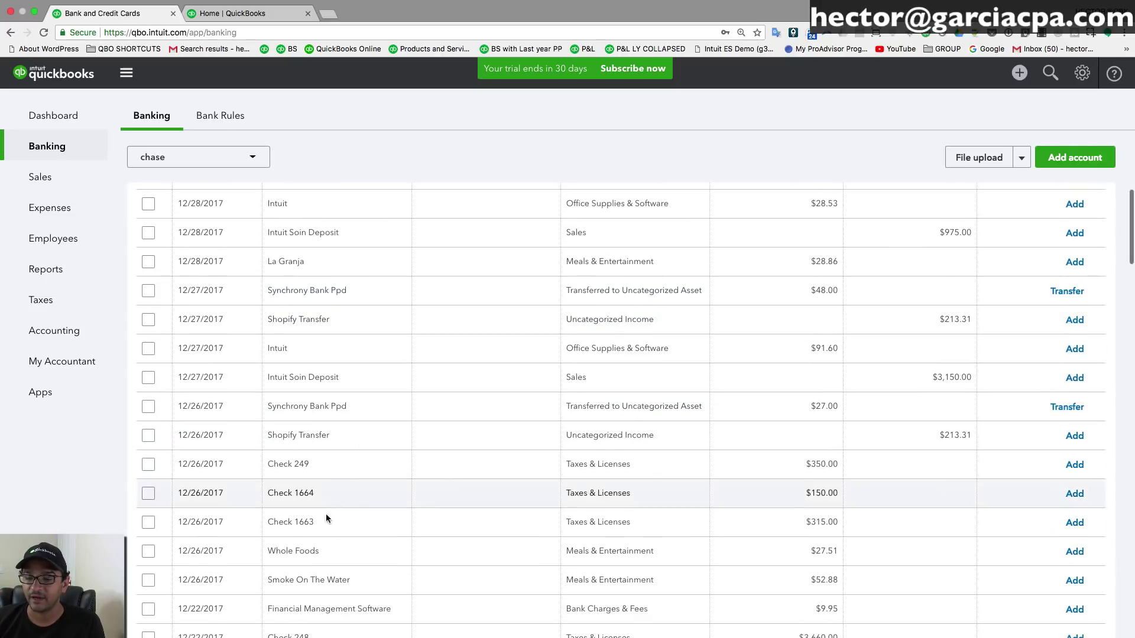
{"action": "scroll", "coordinate": [337, 534], "scroll_direction": "down", "scroll_amount": 5}
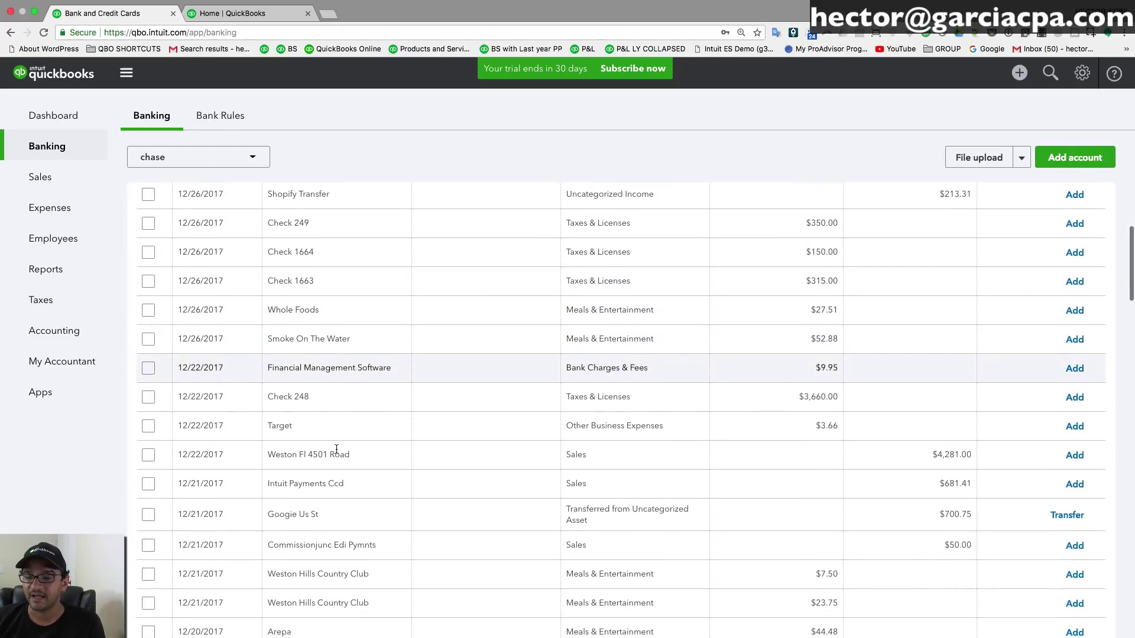
{"action": "scroll", "coordinate": [344, 463], "scroll_direction": "down", "scroll_amount": 1}
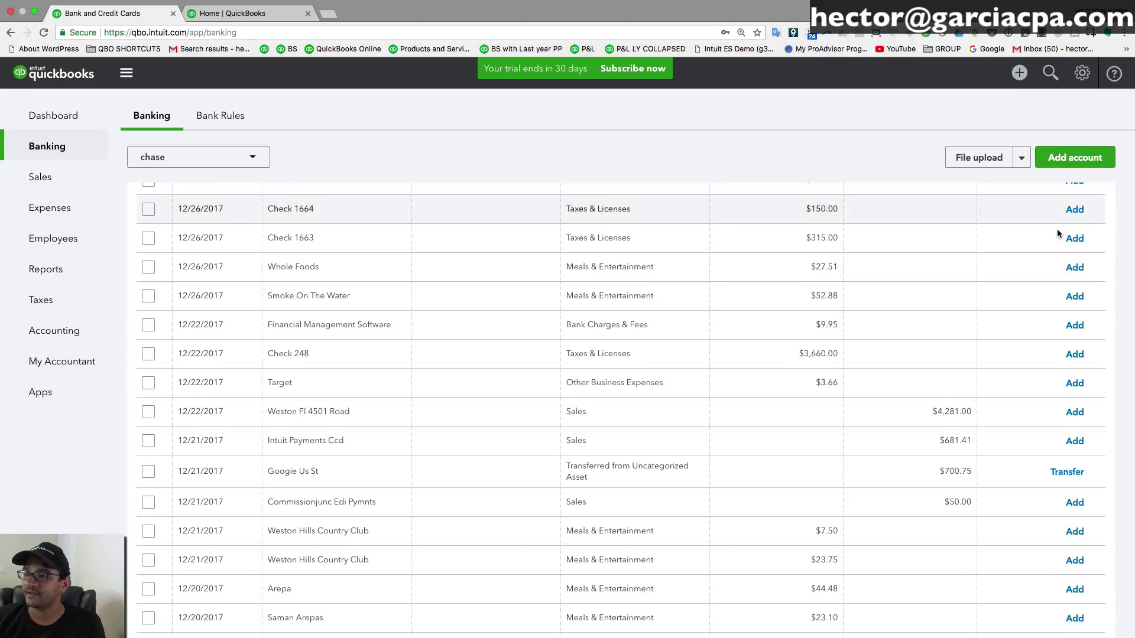
- Set the transaction table to show bank details and copy bank detail to memo, with Remember category selection disabled
{"action": "scroll", "coordinate": [1050, 236], "scroll_direction": "up", "scroll_amount": 10}
{"action": "right_click", "coordinate": [1093, 399]}
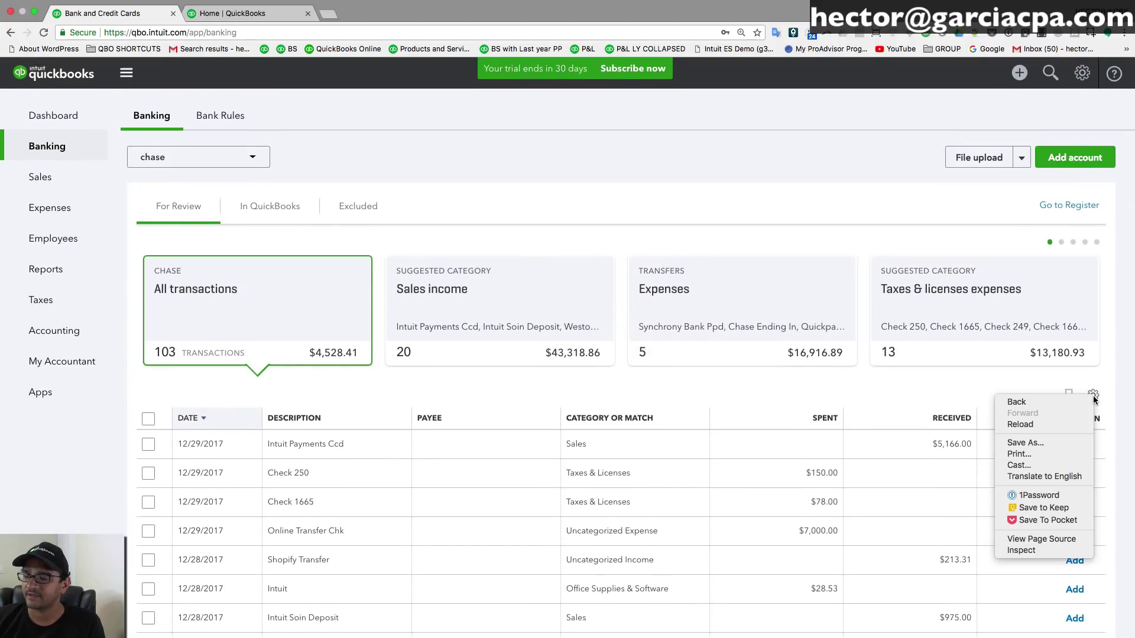
{"action": "right_click", "coordinate": [1101, 401]}
{"action": "left_click", "coordinate": [1105, 399]}
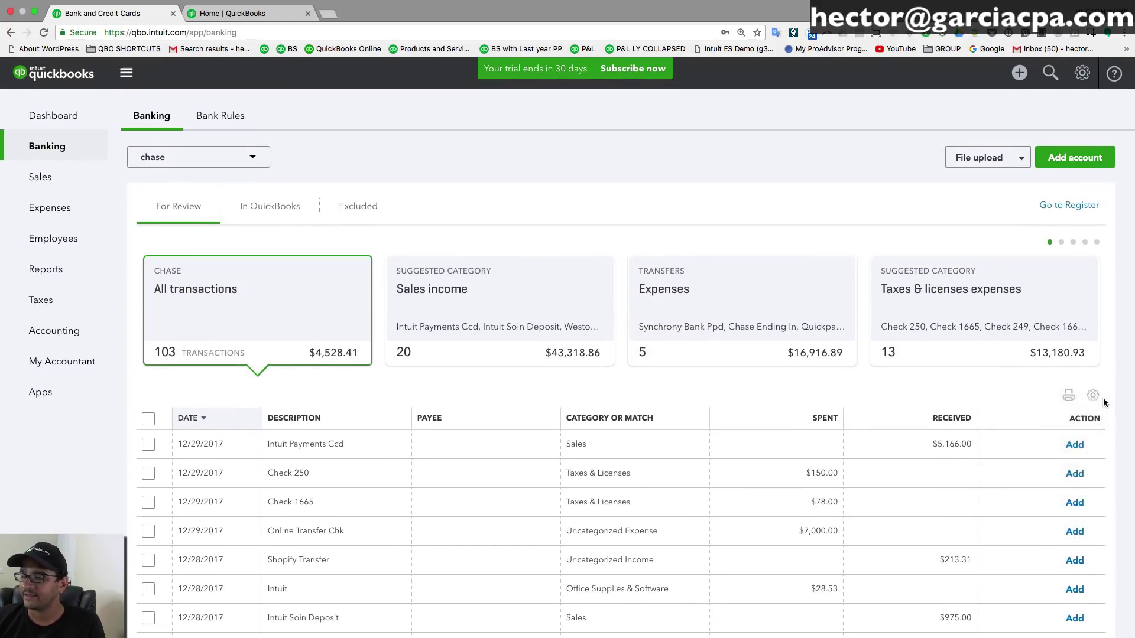
{"action": "scroll", "coordinate": [1100, 397], "scroll_direction": "up", "scroll_amount": 5}
{"action": "scroll", "coordinate": [1085, 392], "scroll_direction": "down", "scroll_amount": 5}
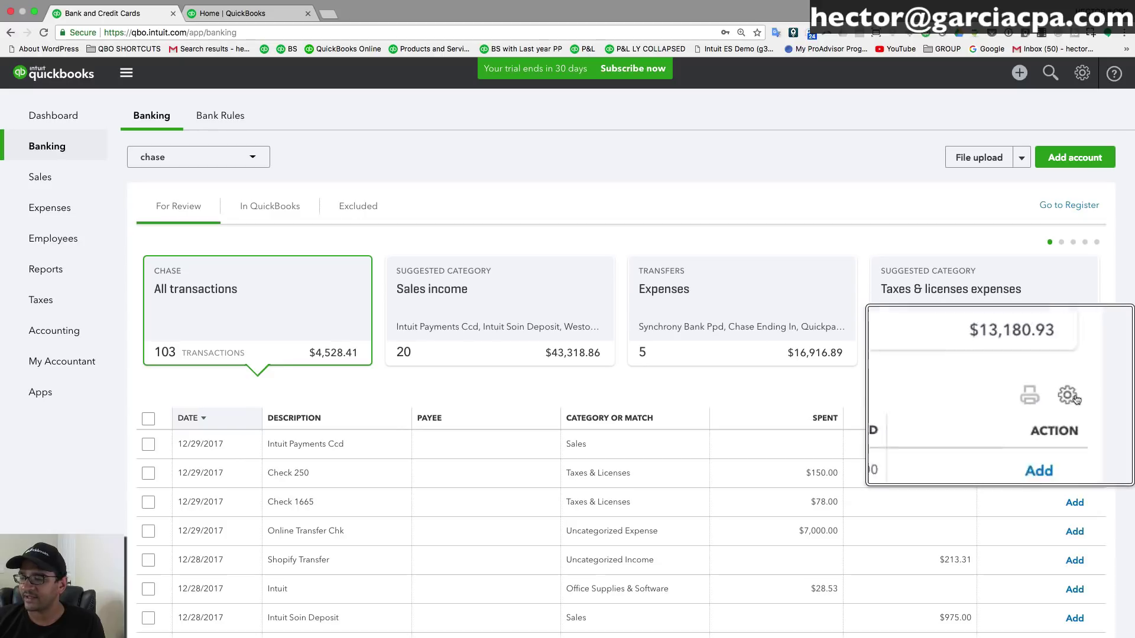
{"action": "left_click", "coordinate": [1093, 395]}
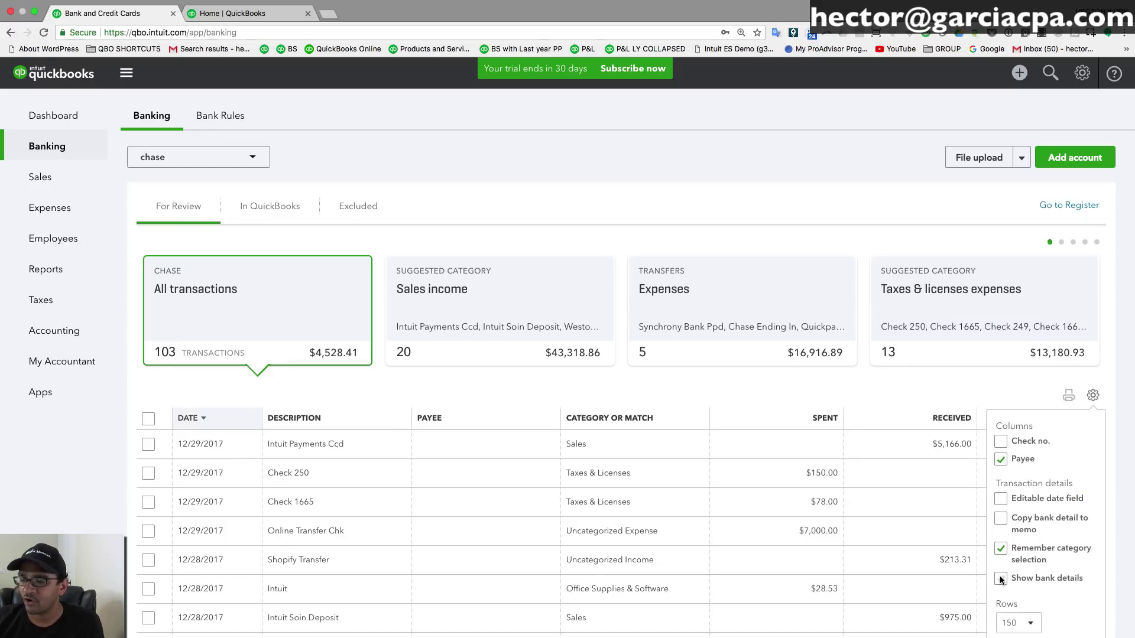
{"action": "scroll", "coordinate": [998, 581], "scroll_direction": "up", "scroll_amount": 5}
{"action": "scroll", "coordinate": [997, 581], "scroll_direction": "down", "scroll_amount": 5}
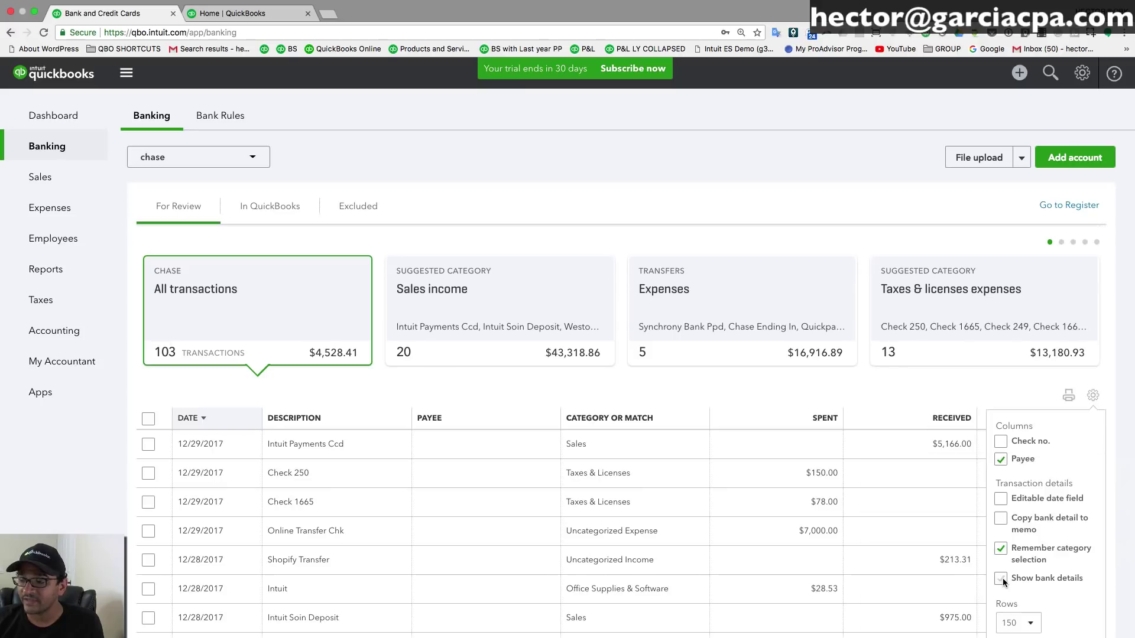
{"action": "left_click", "coordinate": [1000, 579]}
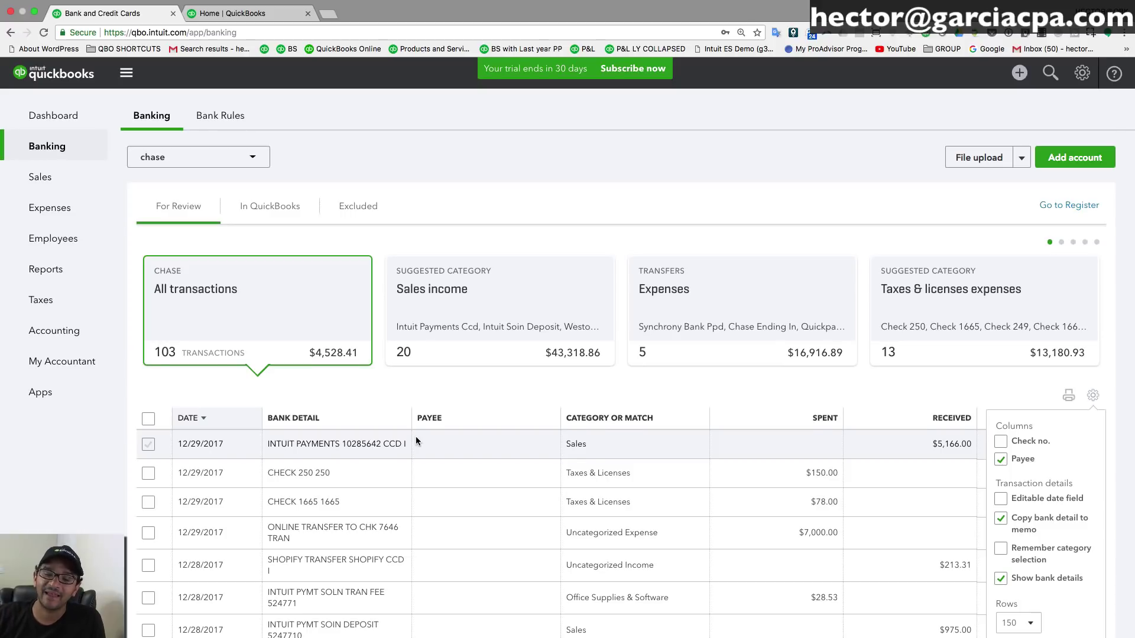
- Expand the 12/26/2017 Whole Foods transaction and examine its bank detail and memo
{"action": "scroll", "coordinate": [416, 441], "scroll_direction": "down", "scroll_amount": 5}
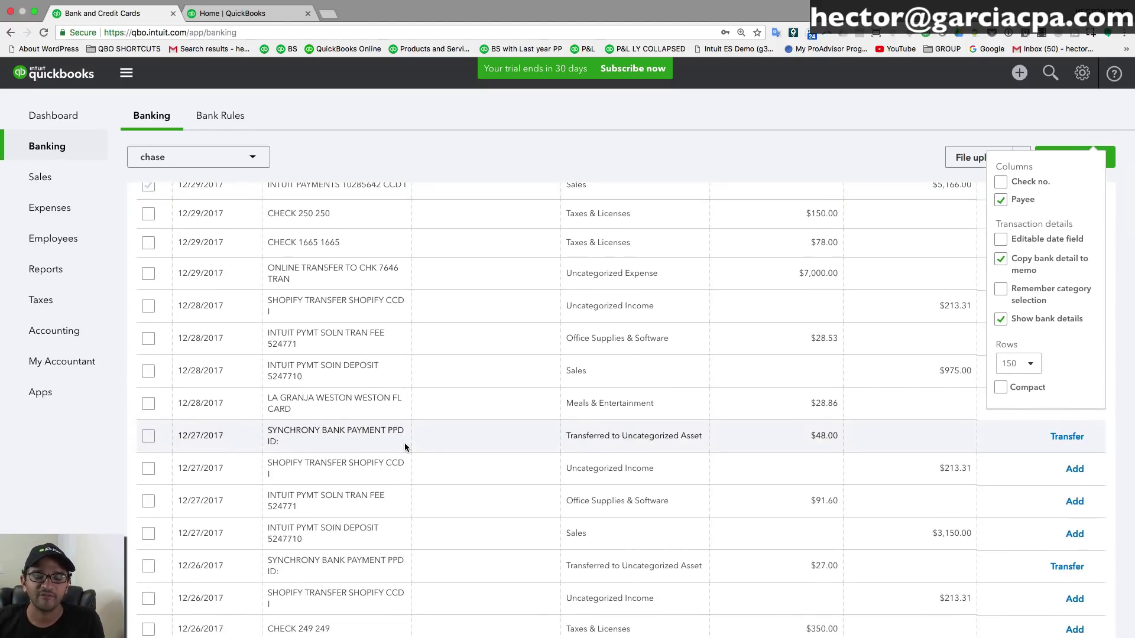
{"action": "scroll", "coordinate": [404, 442], "scroll_direction": "down", "scroll_amount": 6}
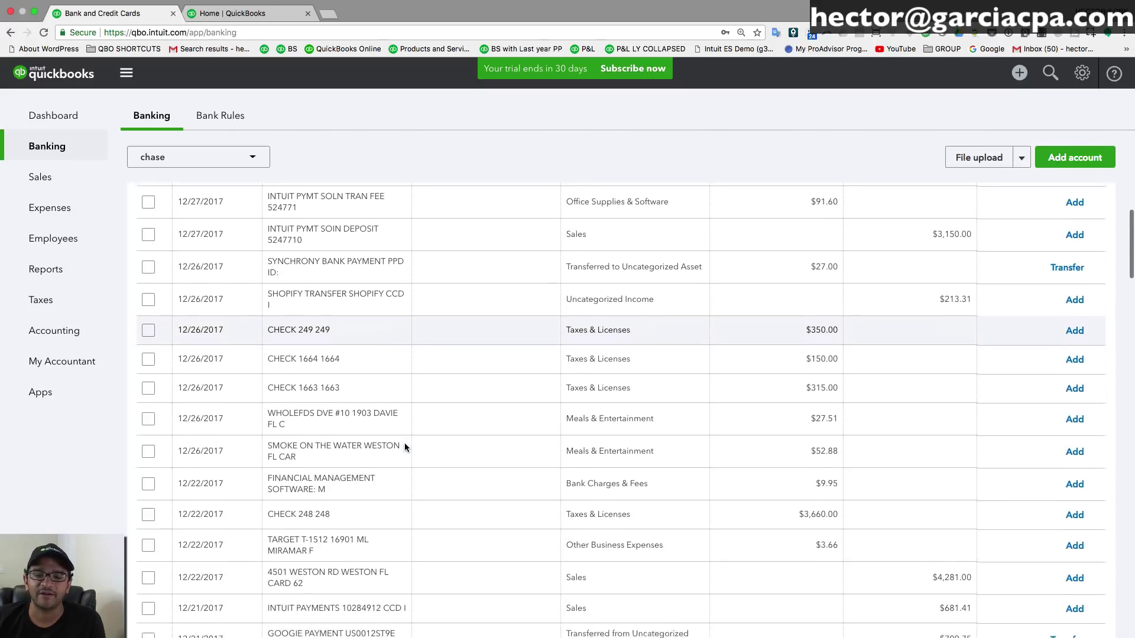
{"action": "scroll", "coordinate": [404, 447], "scroll_direction": "down", "scroll_amount": 1}
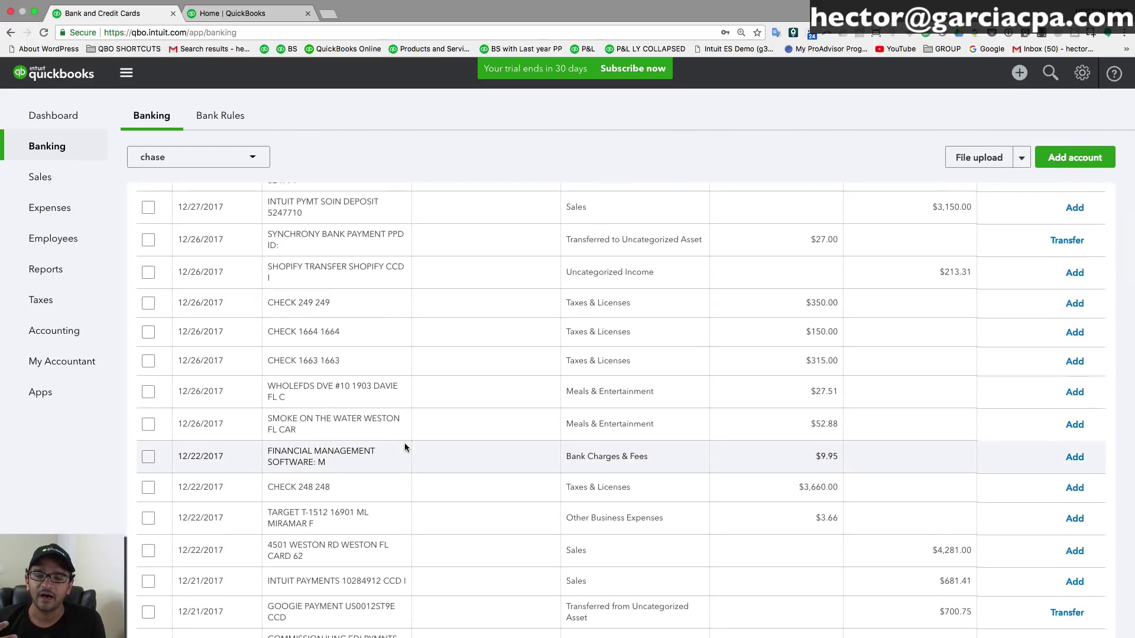
{"action": "double_click", "coordinate": [270, 385]}
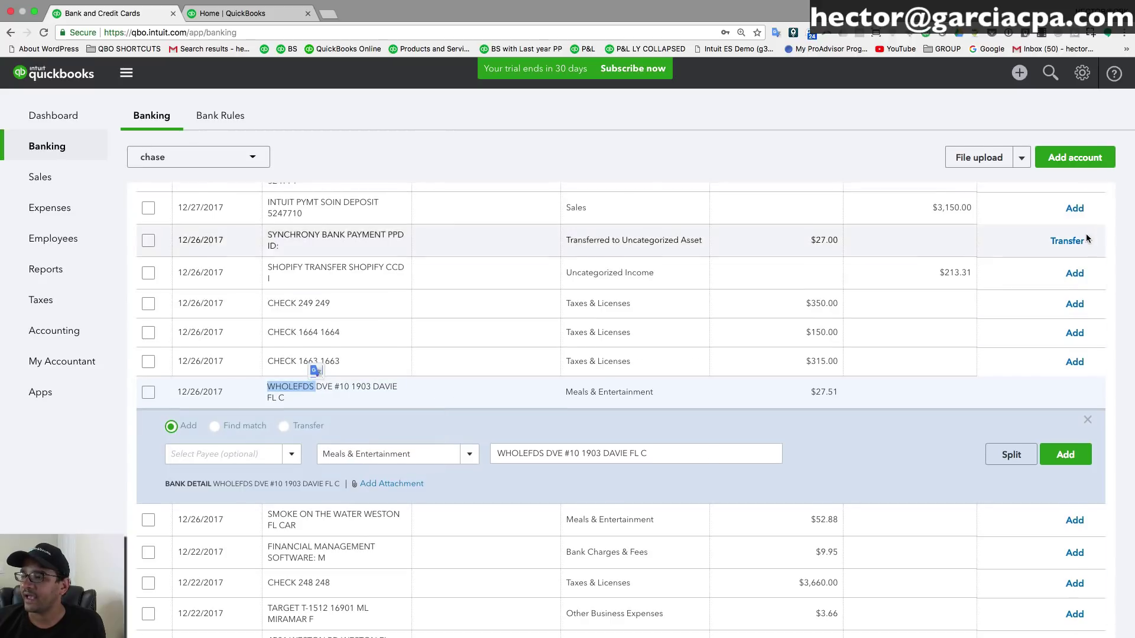
- Disable copying bank detail to the memo and check the memo of the expanded Whole Foods transaction
{"action": "scroll", "coordinate": [1094, 229], "scroll_direction": "up", "scroll_amount": 10}
{"action": "left_click", "coordinate": [1093, 395]}
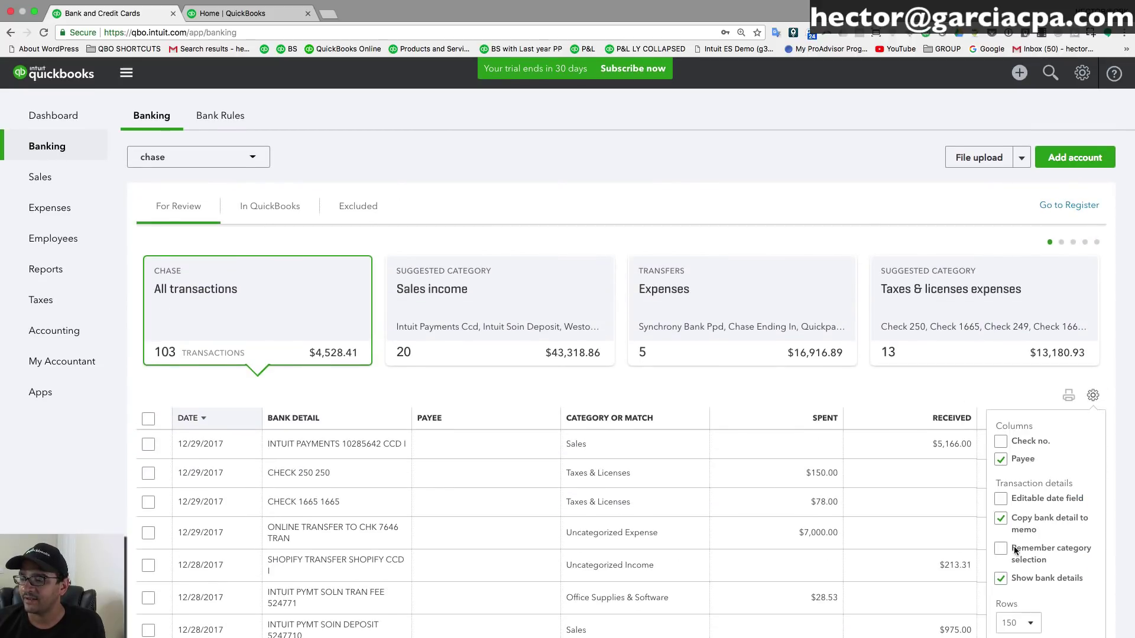
{"action": "left_click", "coordinate": [1004, 520]}
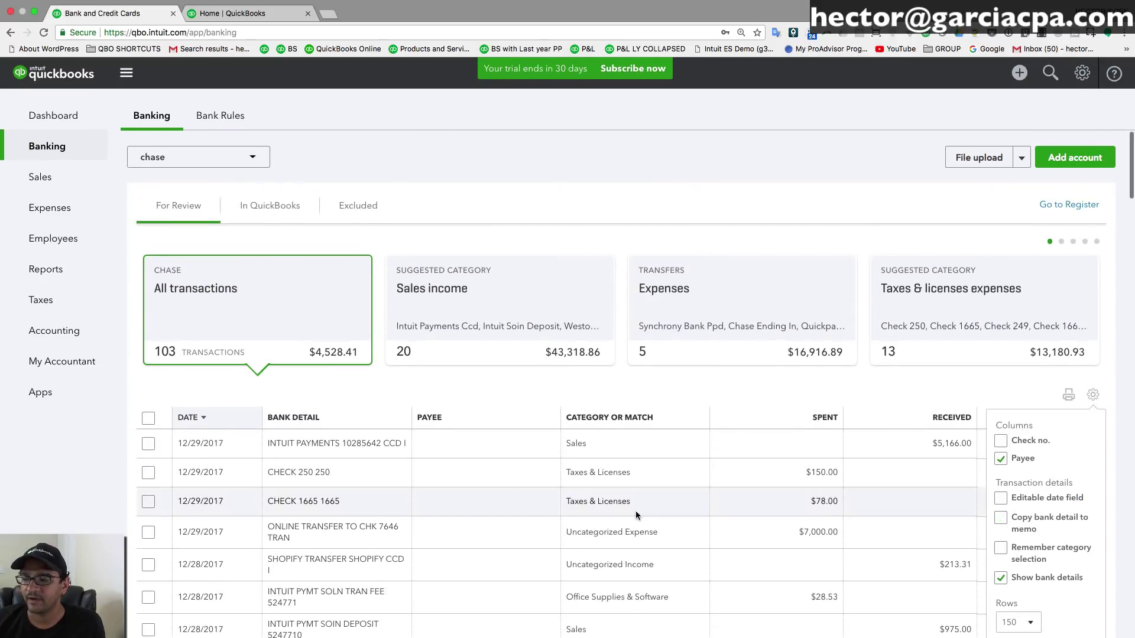
{"action": "scroll", "coordinate": [449, 543], "scroll_direction": "down", "scroll_amount": 5}
{"action": "scroll", "coordinate": [432, 541], "scroll_direction": "down", "scroll_amount": 5}
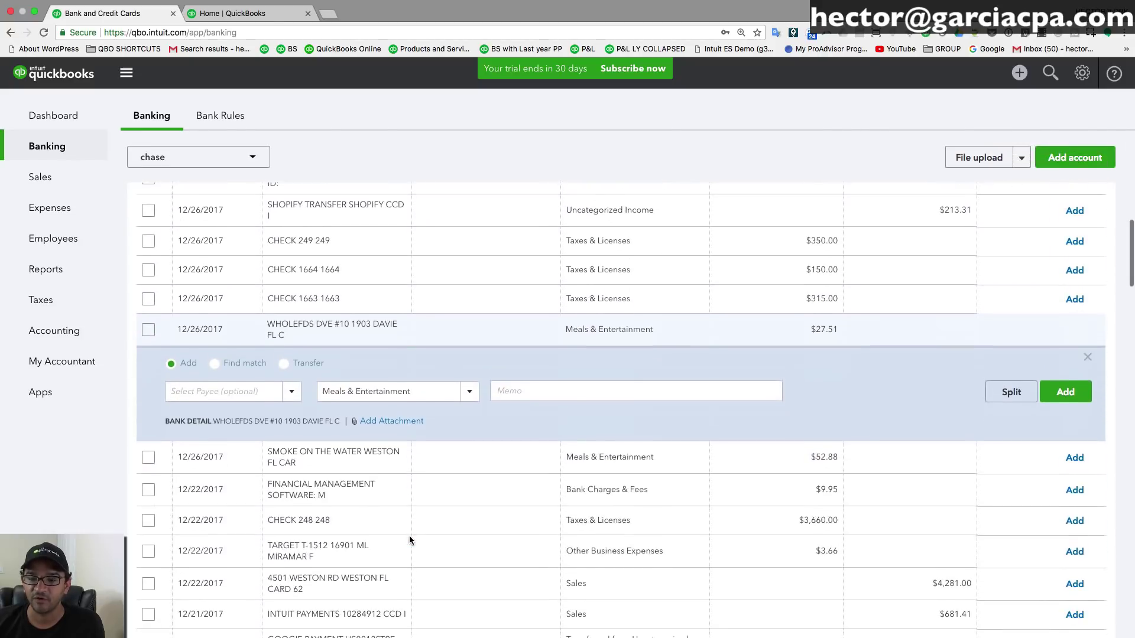
{"action": "scroll", "coordinate": [1076, 214], "scroll_direction": "up", "scroll_amount": 2}
- Turn off Show bank details and look through the simplified transaction descriptions
{"action": "scroll", "coordinate": [1075, 214], "scroll_direction": "up", "scroll_amount": 10}
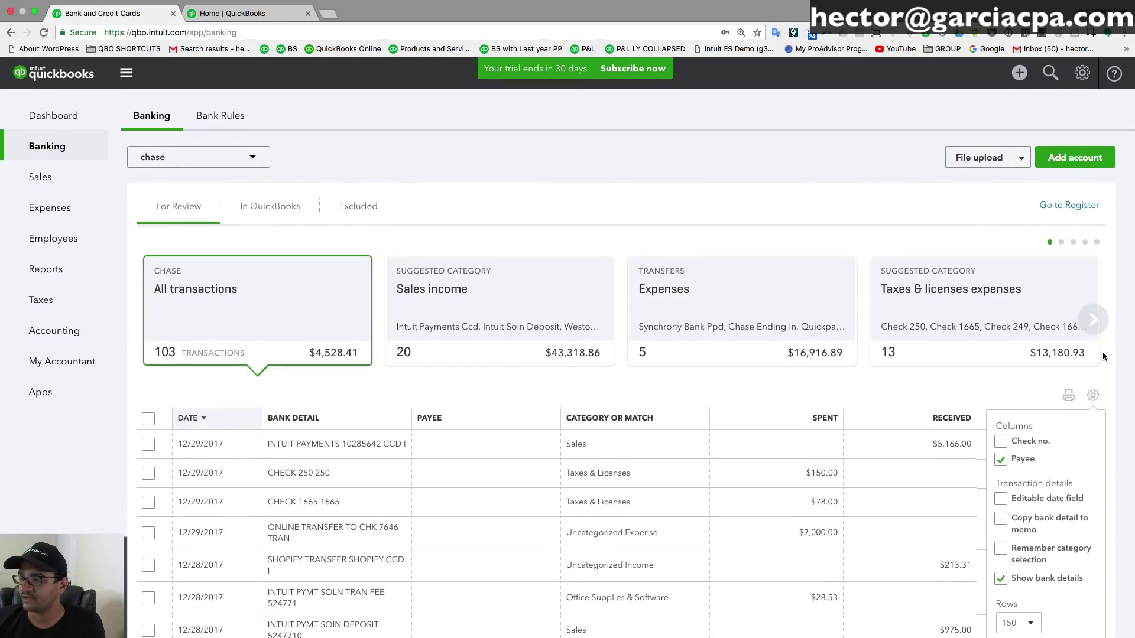
{"action": "left_click", "coordinate": [1094, 396]}
{"action": "left_click", "coordinate": [1094, 395]}
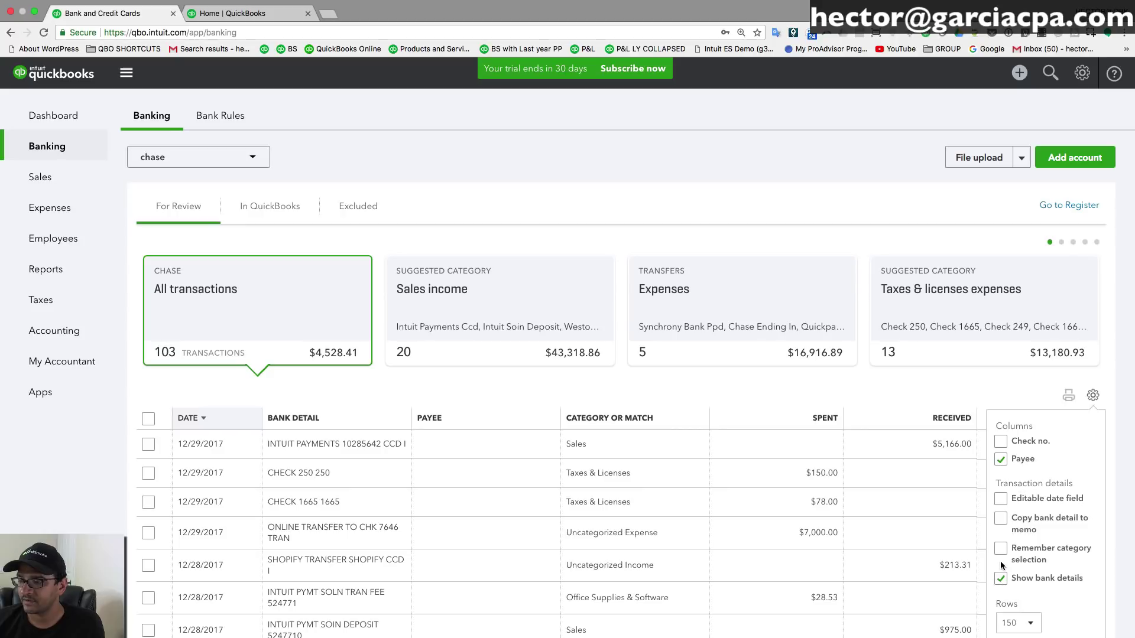
{"action": "left_click", "coordinate": [999, 576]}
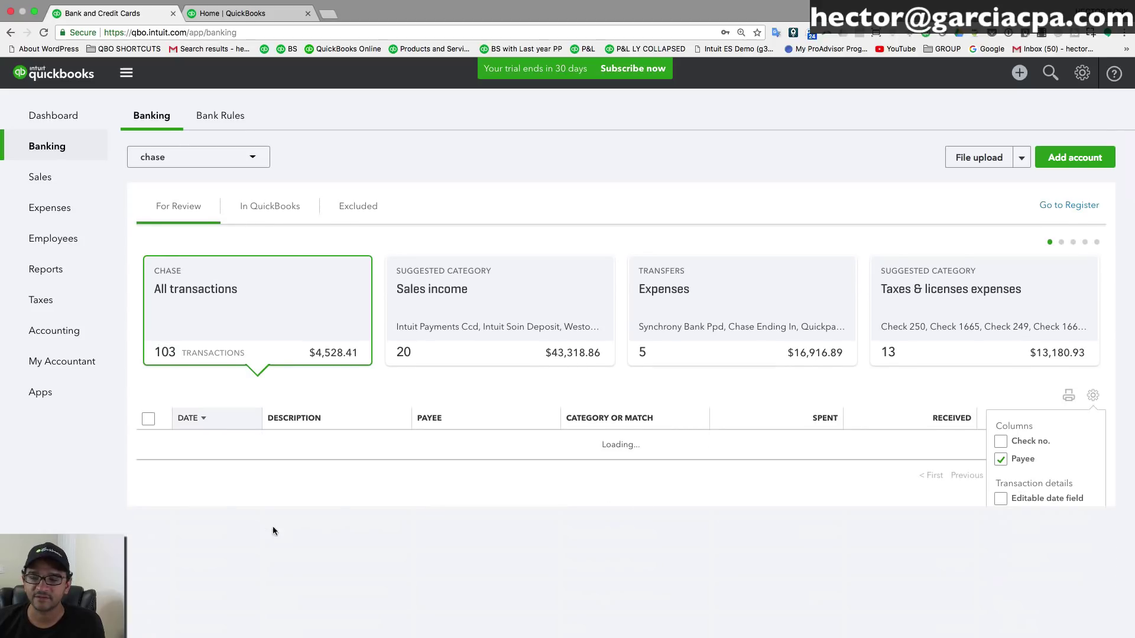
{"action": "scroll", "coordinate": [340, 491], "scroll_direction": "down", "scroll_amount": 6}
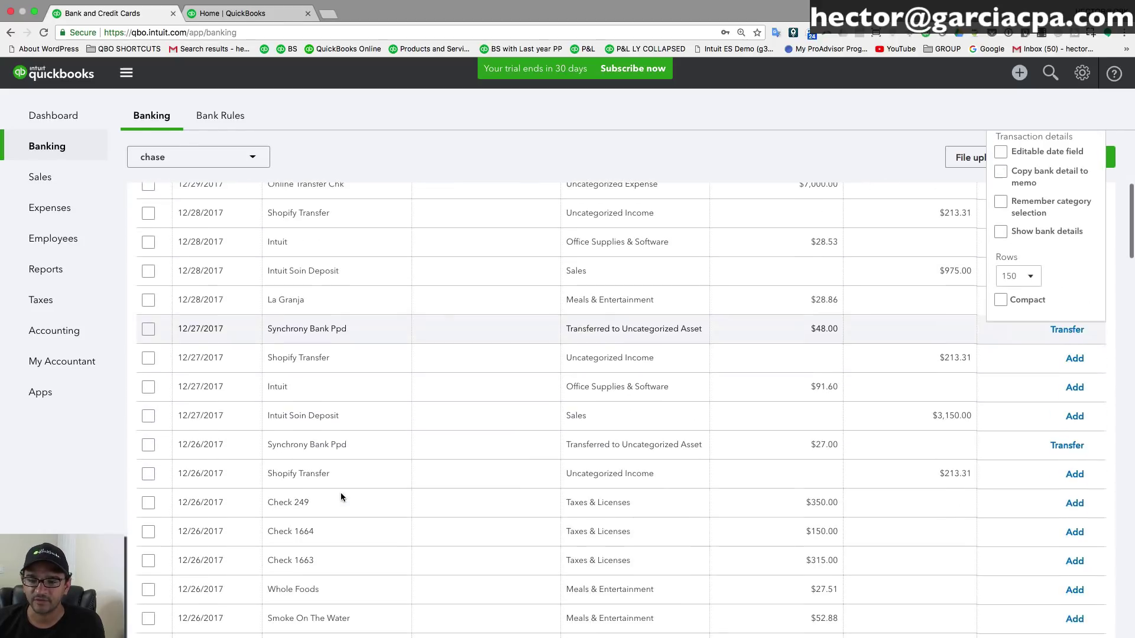
{"action": "scroll", "coordinate": [340, 492], "scroll_direction": "down", "scroll_amount": 5}
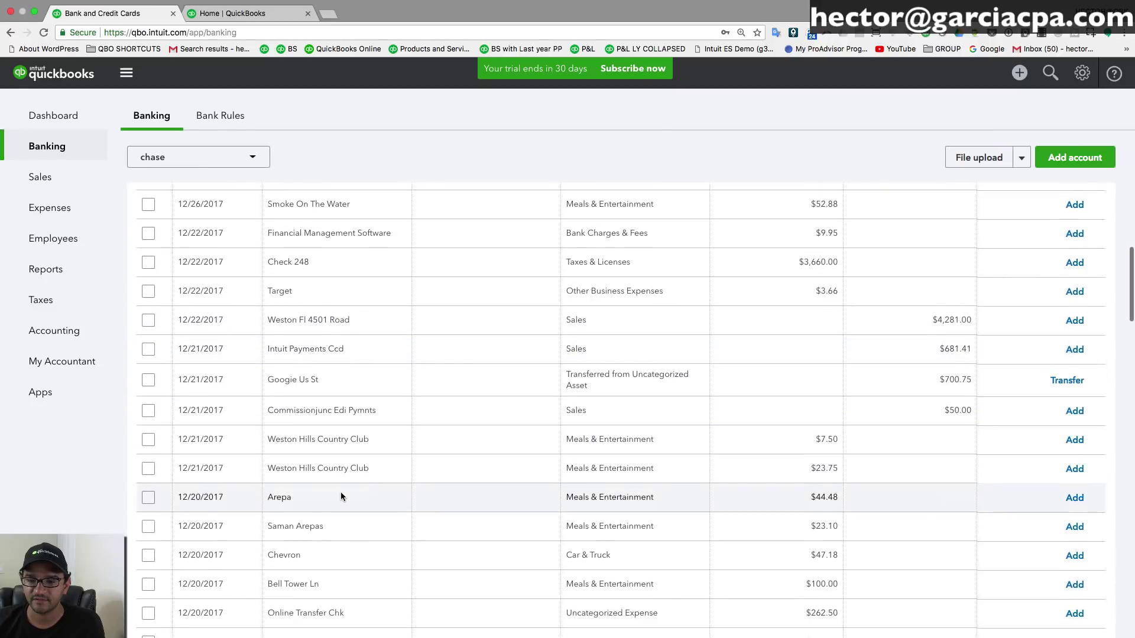
{"action": "scroll", "coordinate": [341, 496], "scroll_direction": "down", "scroll_amount": 3}
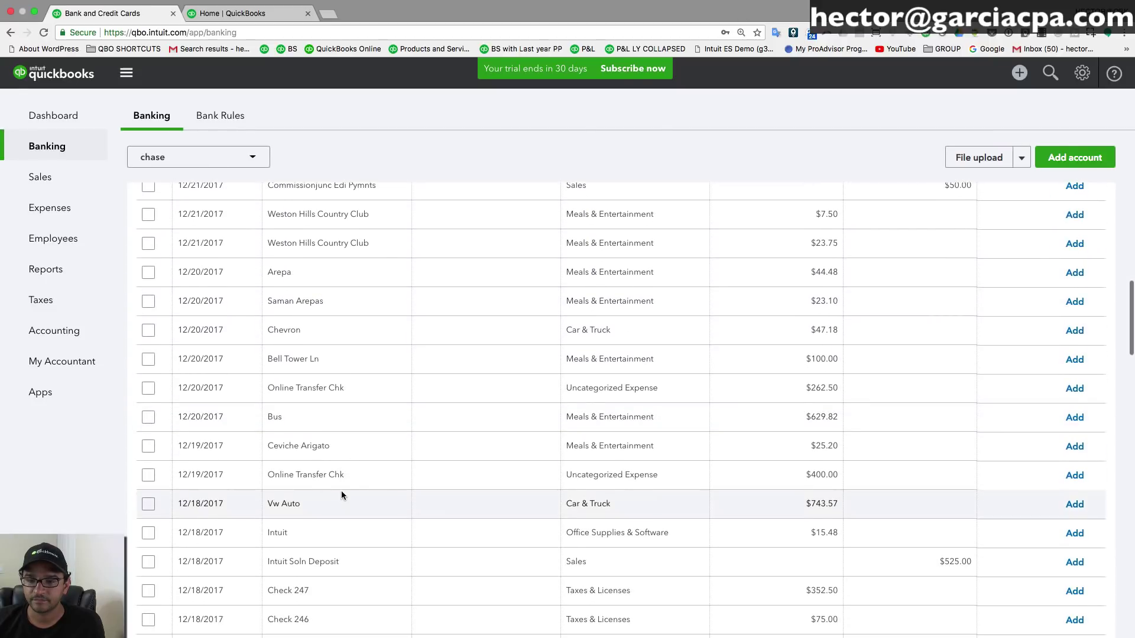
{"action": "scroll", "coordinate": [342, 494], "scroll_direction": "up", "scroll_amount": 7}
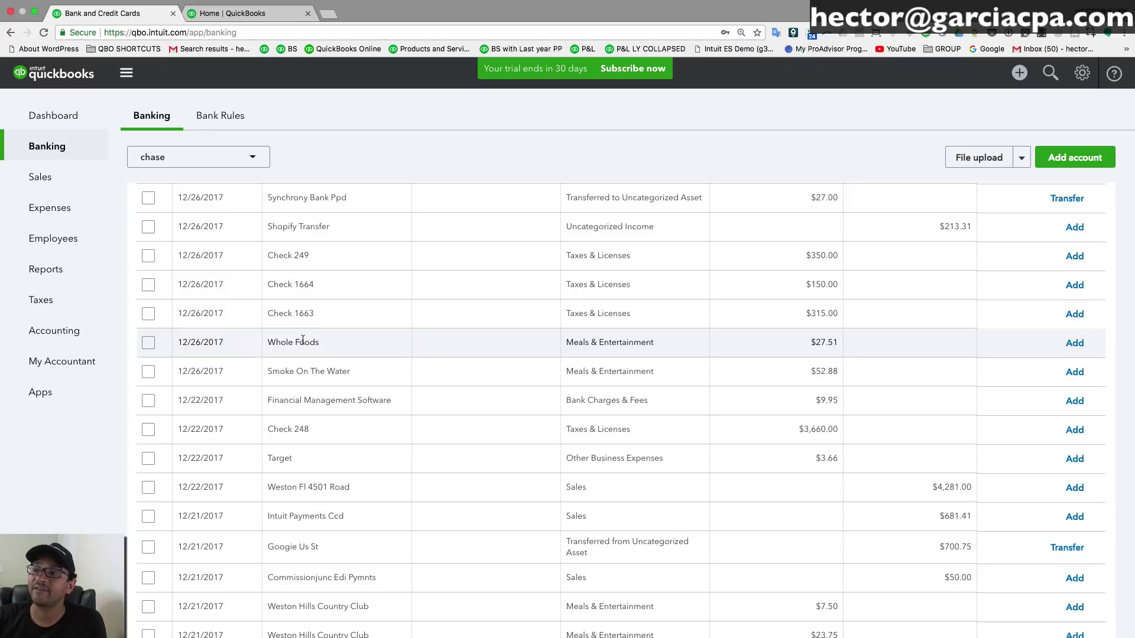
- Filter the list to the Sales income suggested category and look through its transactions
{"action": "scroll", "coordinate": [378, 355], "scroll_direction": "up", "scroll_amount": 10}
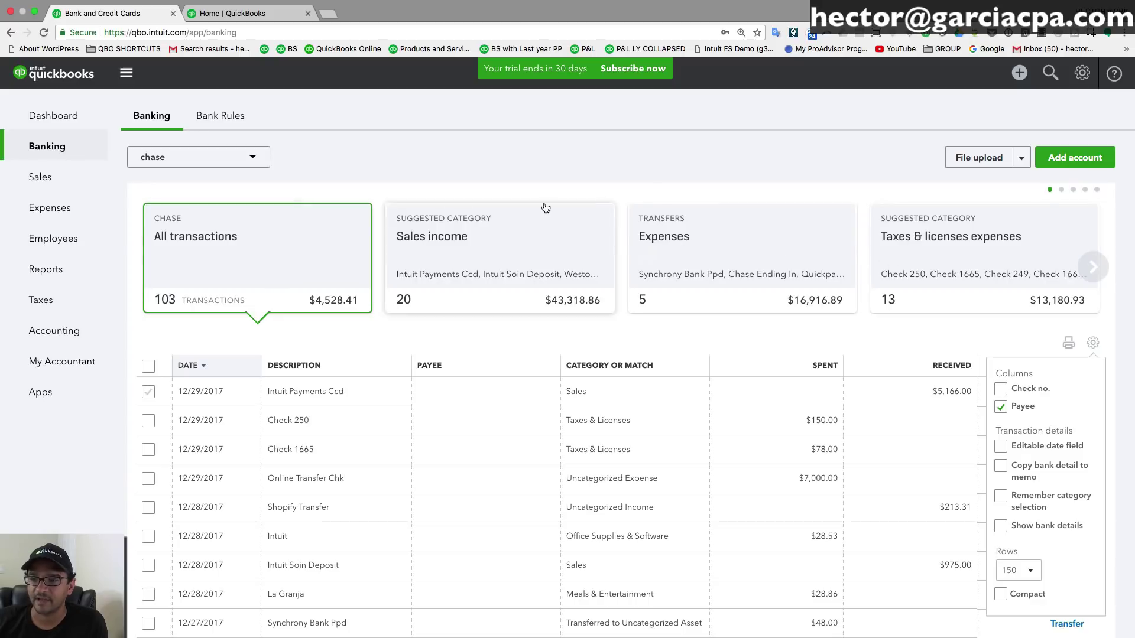
{"action": "left_click", "coordinate": [471, 234]}
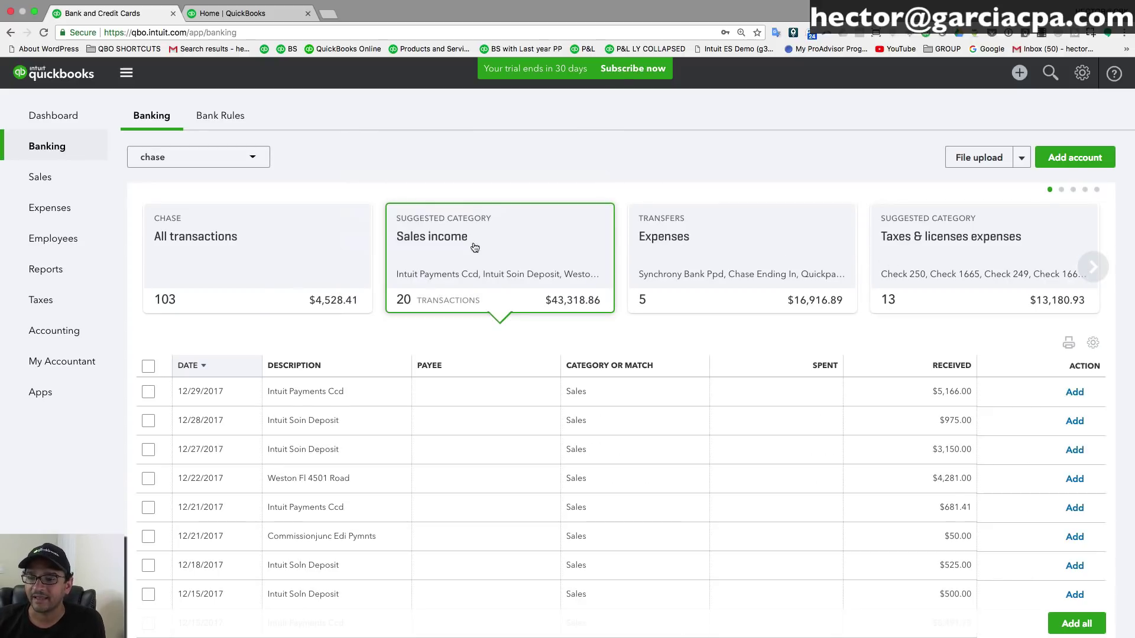
{"action": "scroll", "coordinate": [464, 290], "scroll_direction": "down", "scroll_amount": 3}
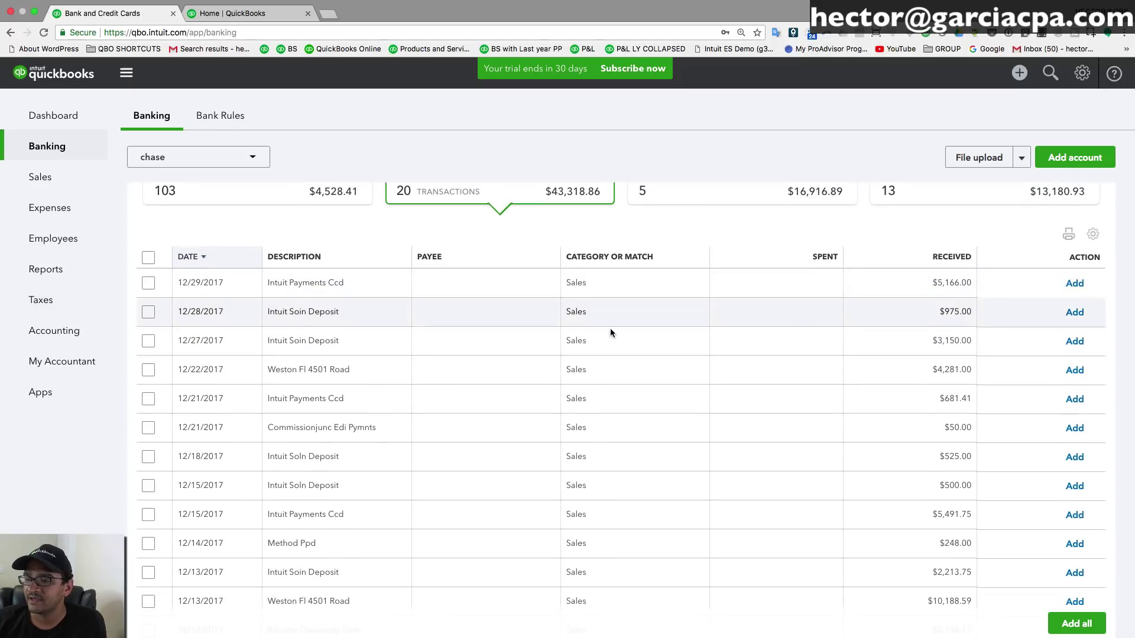
{"action": "scroll", "coordinate": [731, 445], "scroll_direction": "down", "scroll_amount": 5}
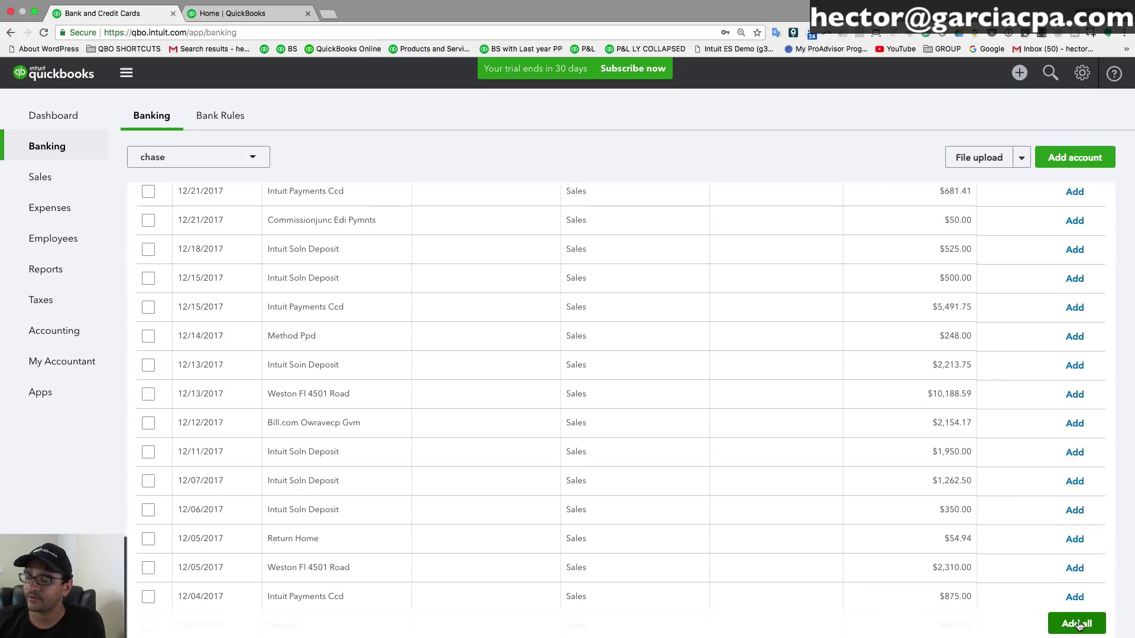
{"action": "scroll", "coordinate": [706, 423], "scroll_direction": "up", "scroll_amount": 6}
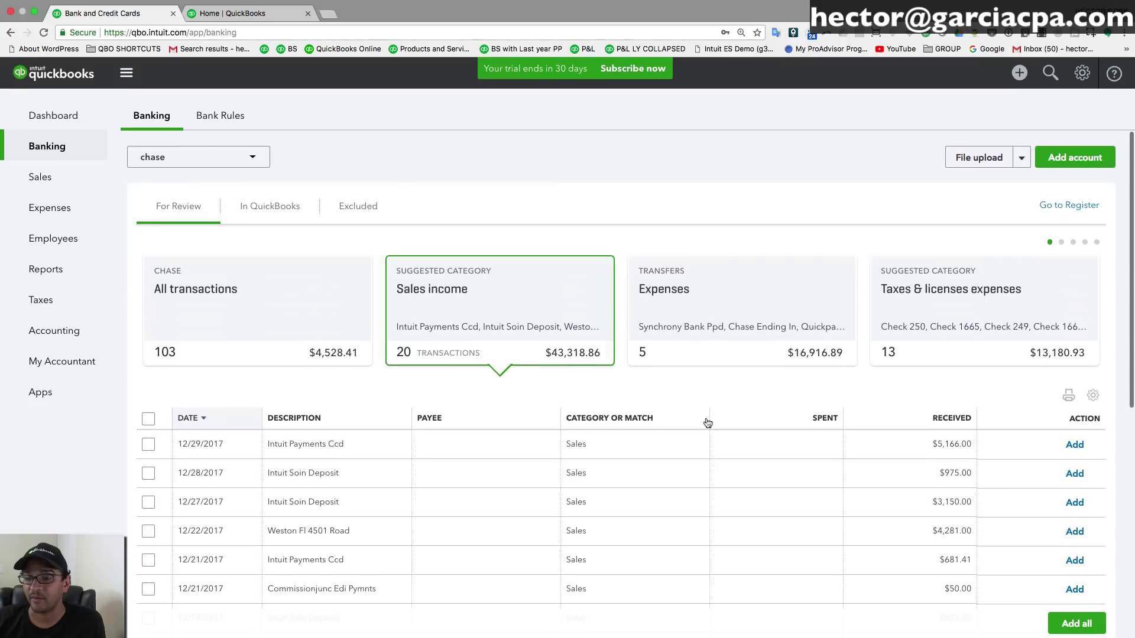
{"action": "left_click", "coordinate": [148, 444]}
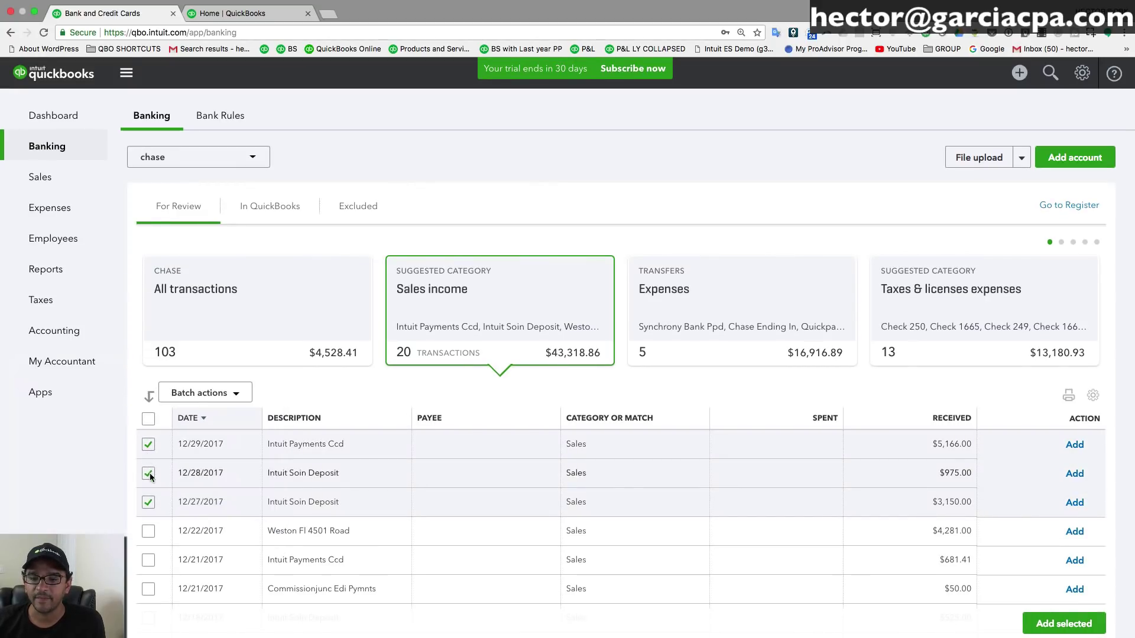
{"action": "left_click", "coordinate": [148, 473]}
{"action": "left_click", "coordinate": [148, 501]}
{"action": "left_click", "coordinate": [149, 444]}
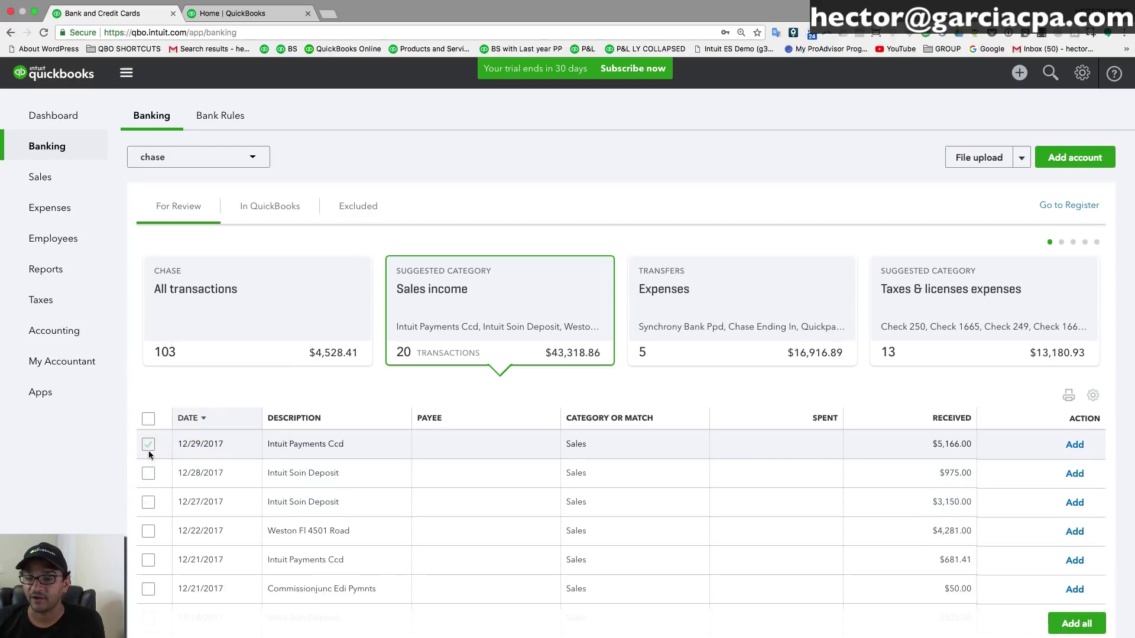
- Select the consecutive sales transactions from 12/22/2017 Weston Fl 4501 Road through 12/14/2017 Method Ppd
{"action": "left_click", "coordinate": [148, 531]}
{"action": "scroll", "coordinate": [235, 534], "scroll_direction": "down", "scroll_amount": 5}
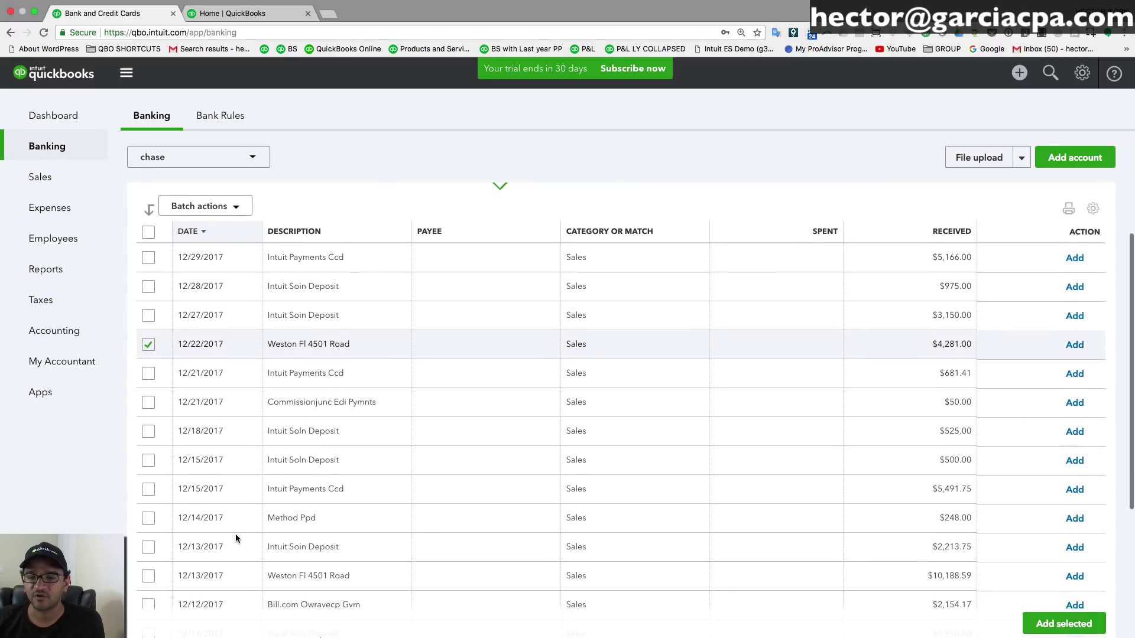
{"action": "left_click", "coordinate": [148, 517], "text": "shift"}
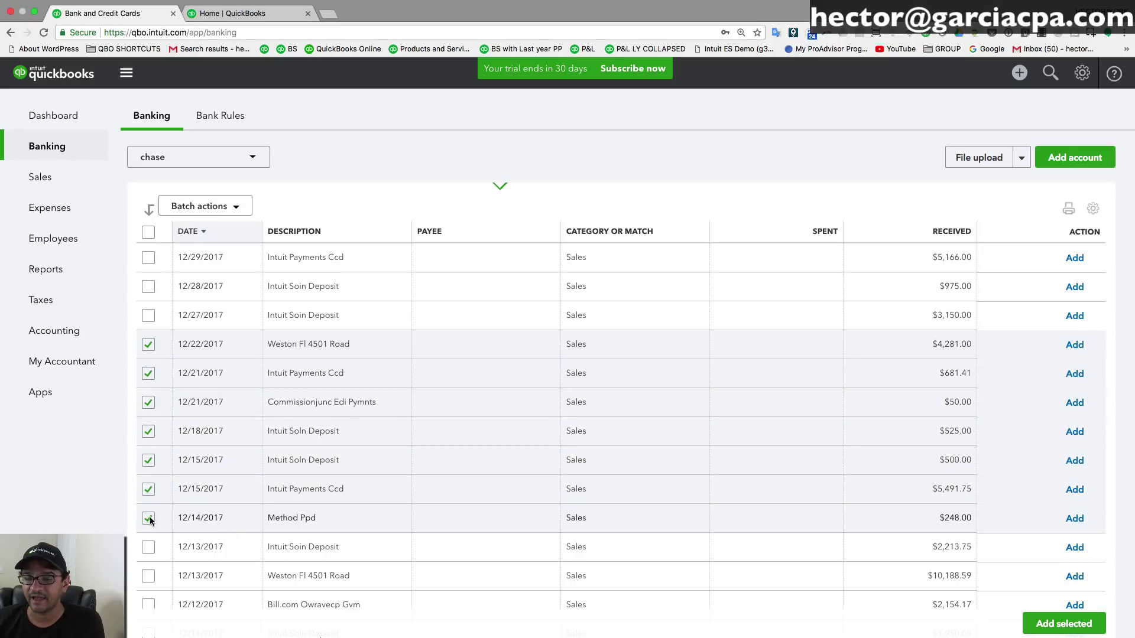
- Clear the selection of all sales transactions and check the available row counts in the table settings
{"action": "left_click", "coordinate": [148, 233]}
{"action": "left_click", "coordinate": [149, 235]}
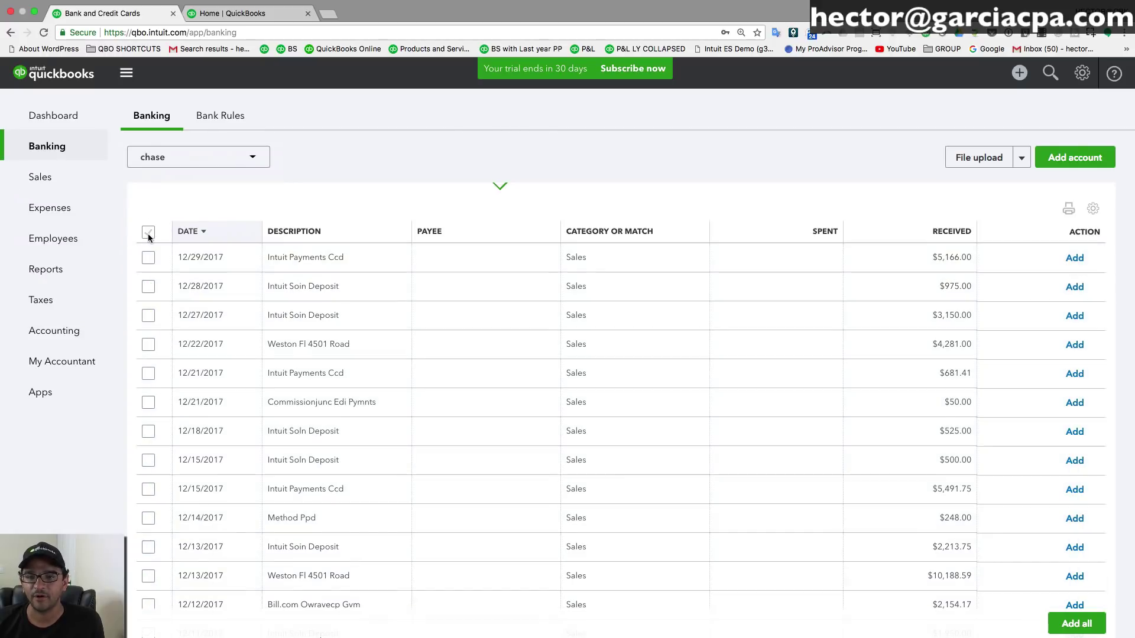
{"action": "left_click", "coordinate": [1093, 209]}
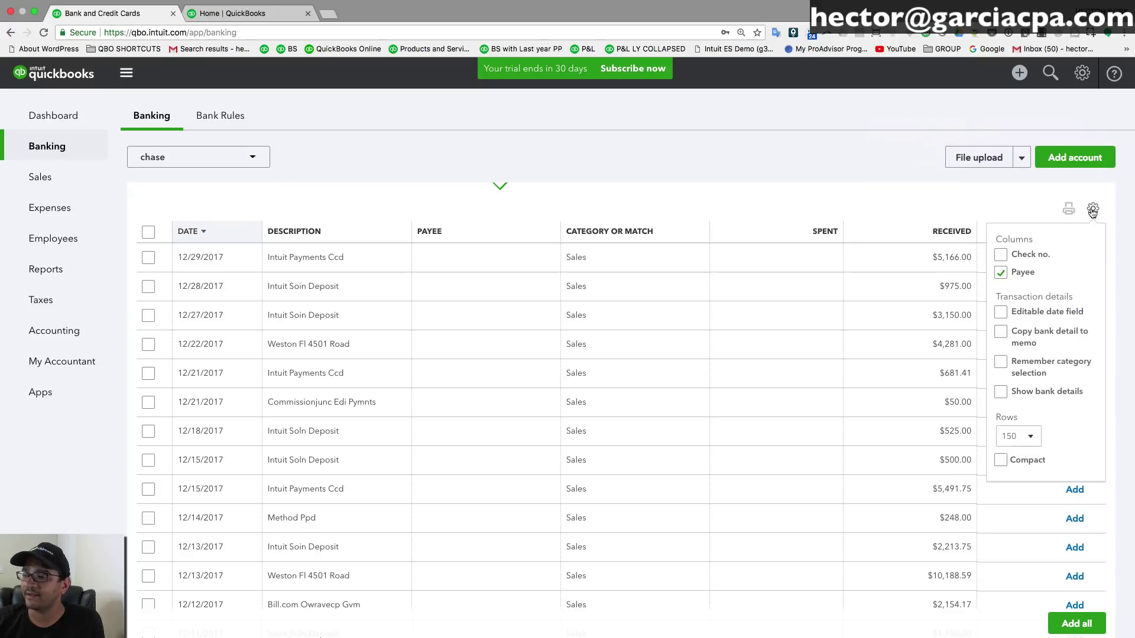
{"action": "left_click", "coordinate": [1024, 440]}
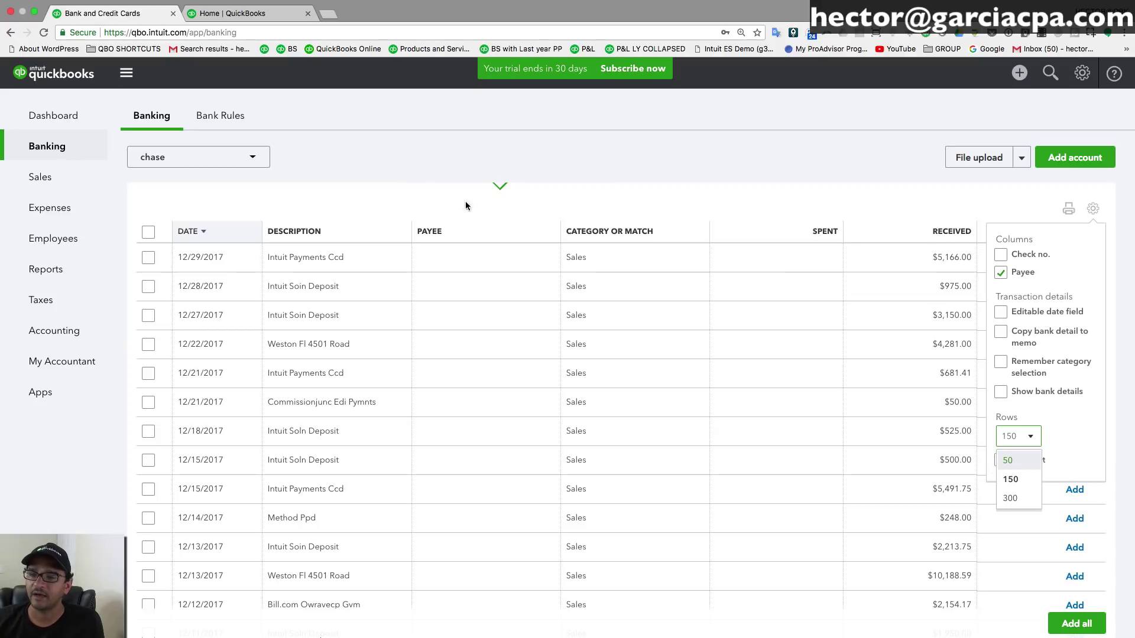
{"action": "left_click", "coordinate": [574, 201]}
- Look through the Expenses transfers, Taxes & licenses, Uncategorized expense and Uncategorized income transaction groups
{"action": "scroll", "coordinate": [619, 198], "scroll_direction": "up", "scroll_amount": 4}
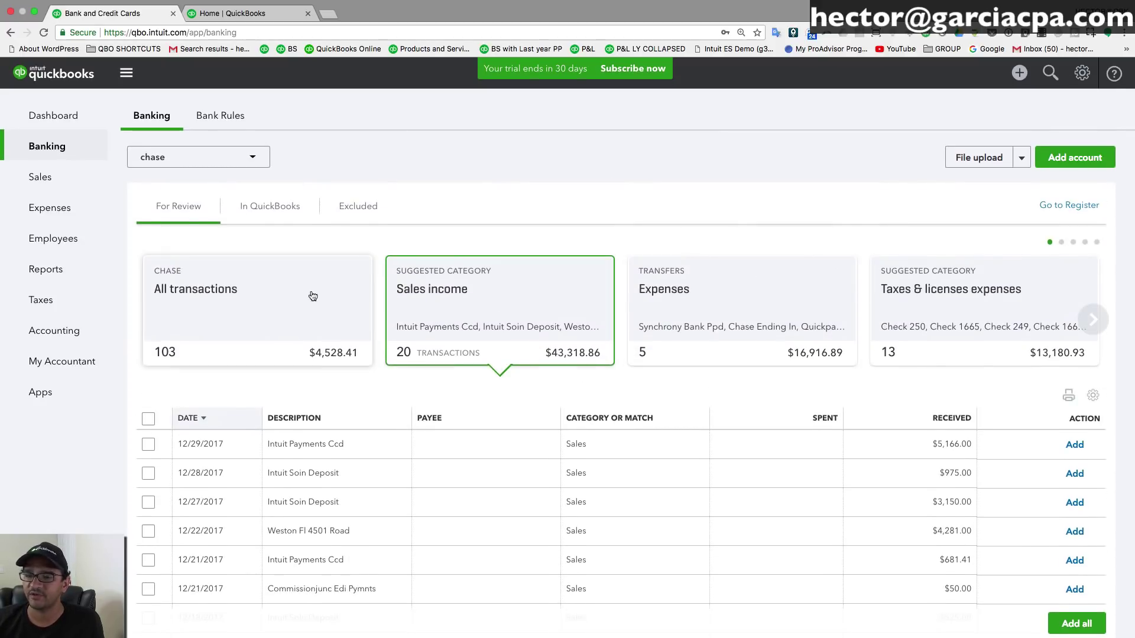
{"action": "left_click", "coordinate": [728, 287]}
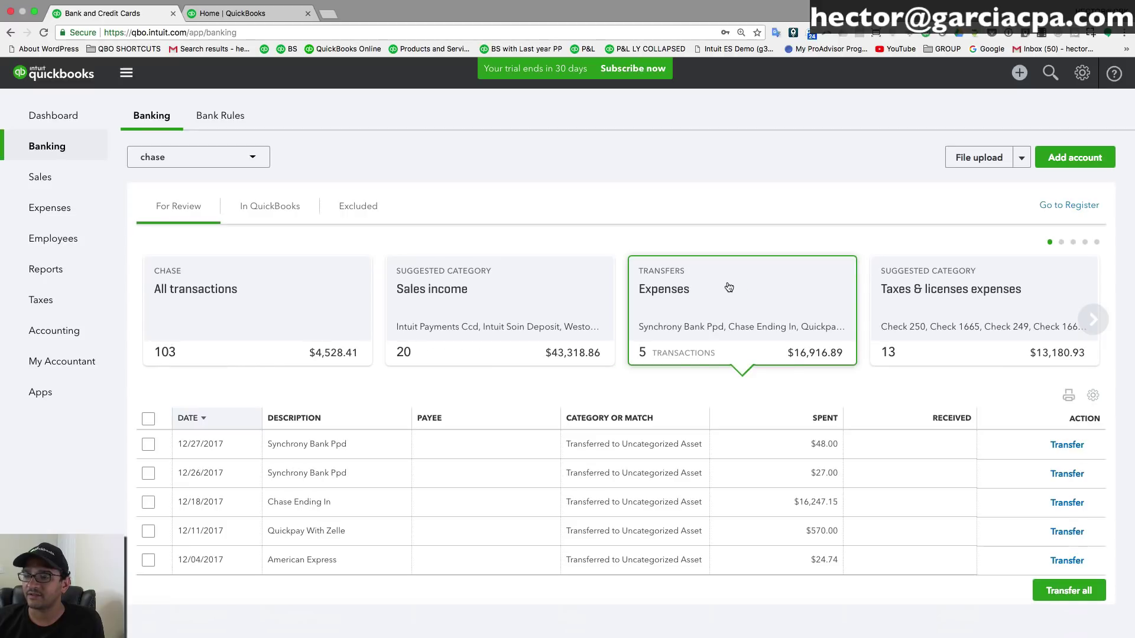
{"action": "left_click", "coordinate": [924, 289]}
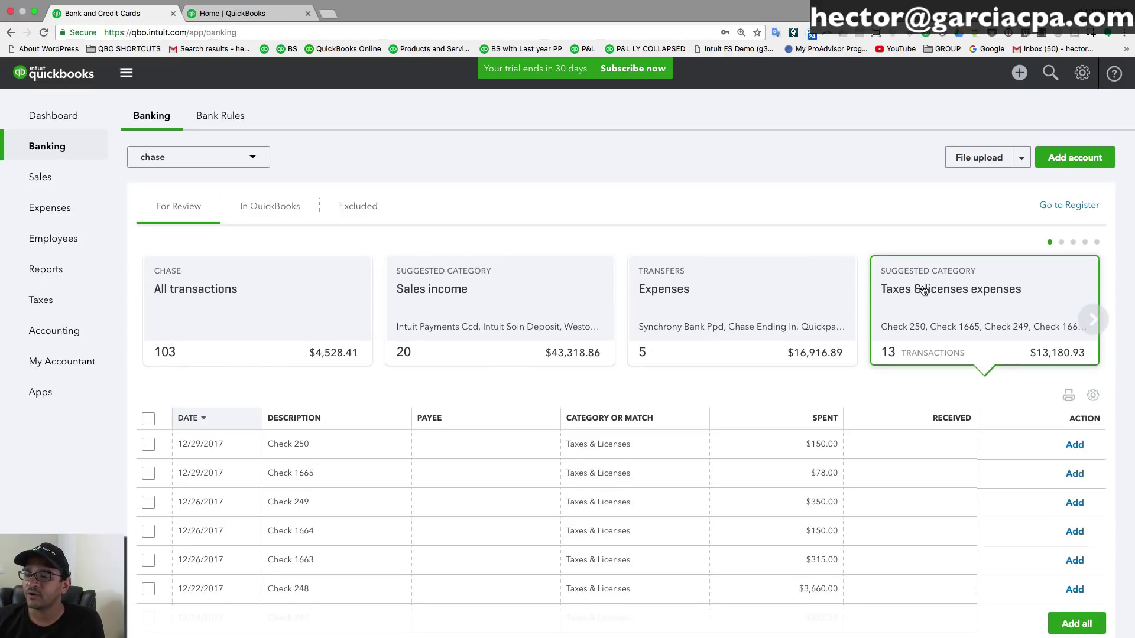
{"action": "left_click", "coordinate": [1088, 319]}
{"action": "left_click", "coordinate": [1081, 319]}
{"action": "left_click", "coordinate": [1081, 319]}
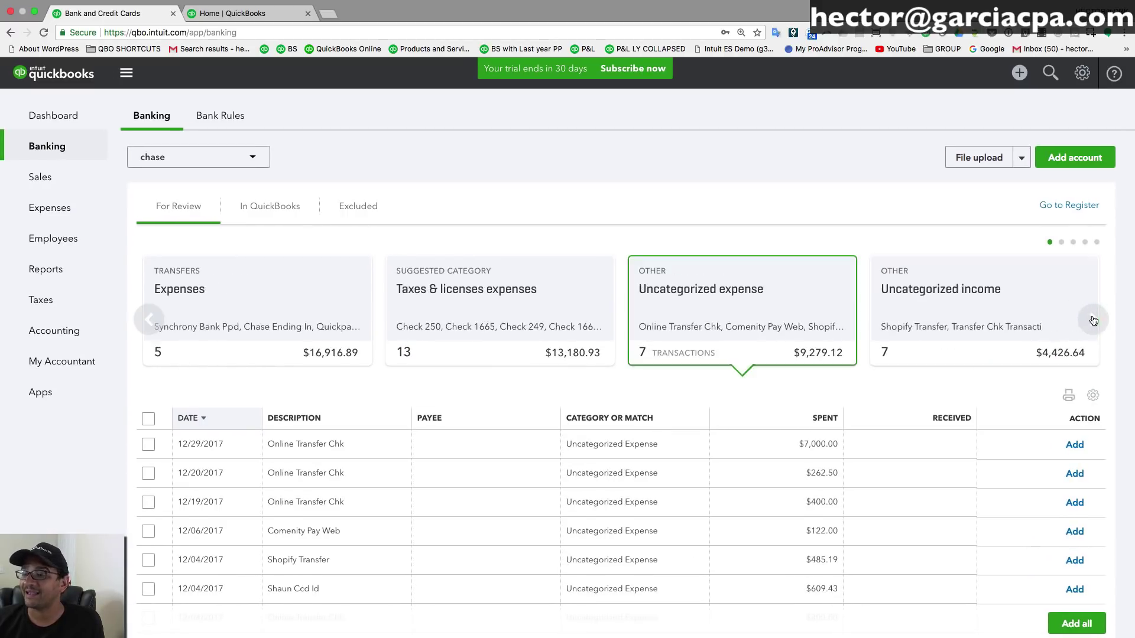
{"action": "left_click", "coordinate": [1092, 321]}
{"action": "left_click", "coordinate": [1092, 321]}
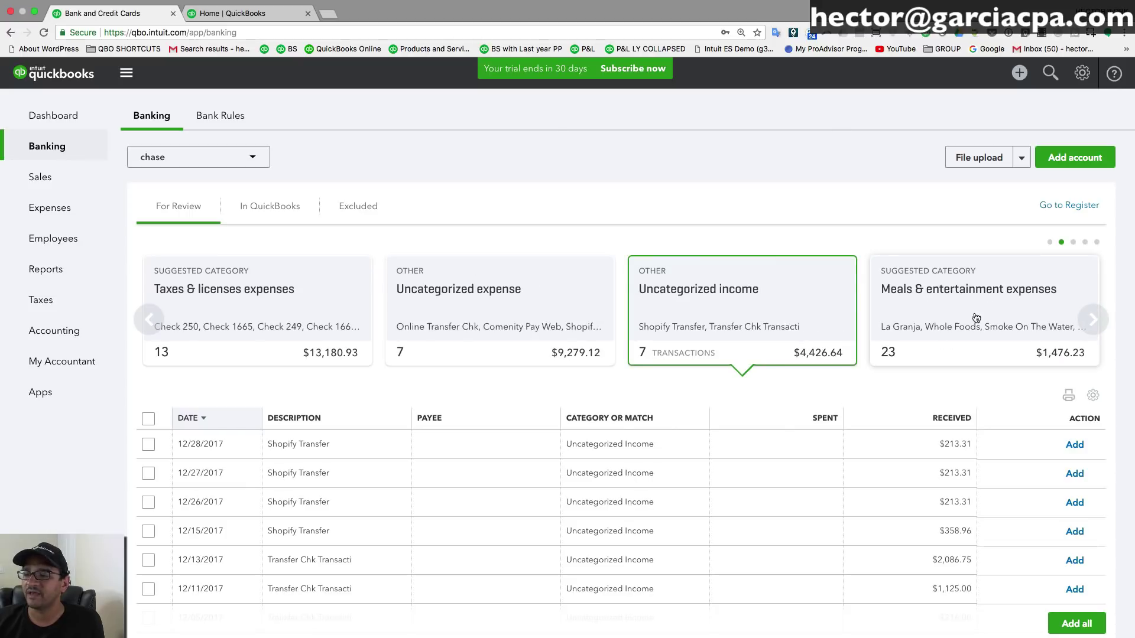
- Look through the Insurance, Car & truck and Income transfer groups and the category cards up to Contractors expenses
{"action": "left_click", "coordinate": [1087, 319]}
{"action": "left_click", "coordinate": [1093, 322]}
{"action": "left_click", "coordinate": [1082, 321]}
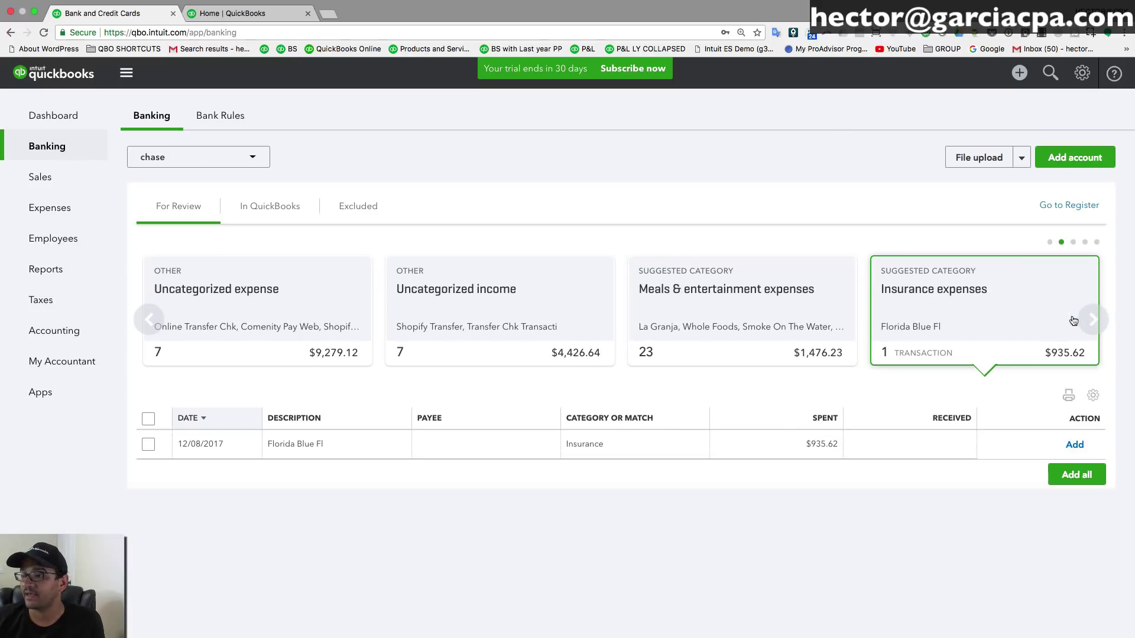
{"action": "left_click", "coordinate": [1090, 322]}
{"action": "left_click", "coordinate": [1090, 322]}
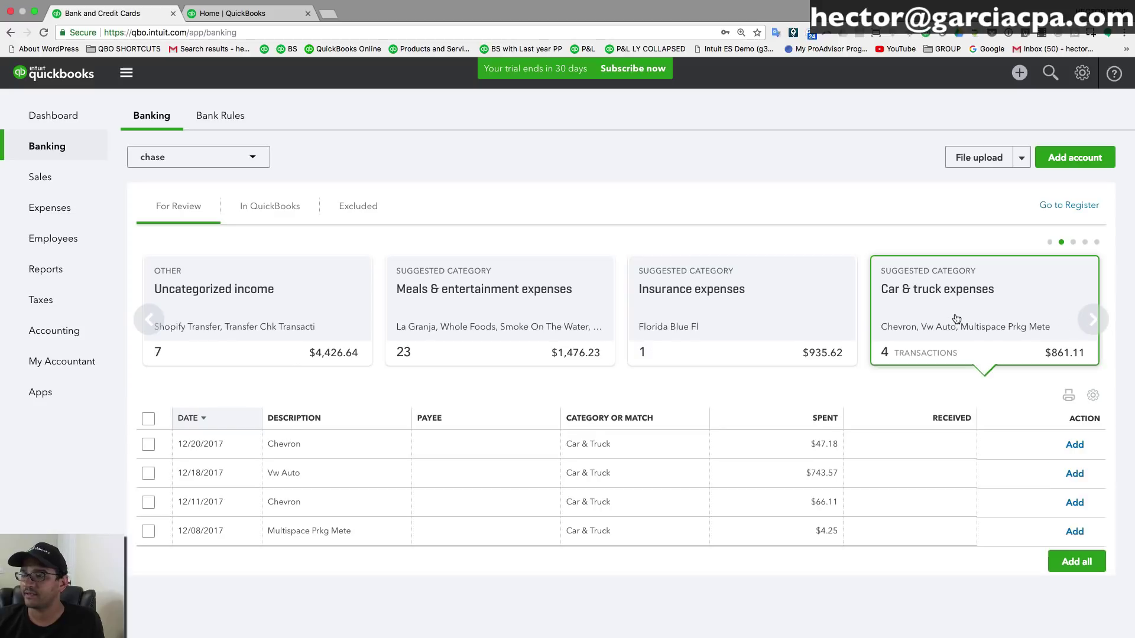
{"action": "left_click", "coordinate": [1092, 320]}
{"action": "left_click", "coordinate": [1051, 315]}
{"action": "left_click", "coordinate": [1093, 320]}
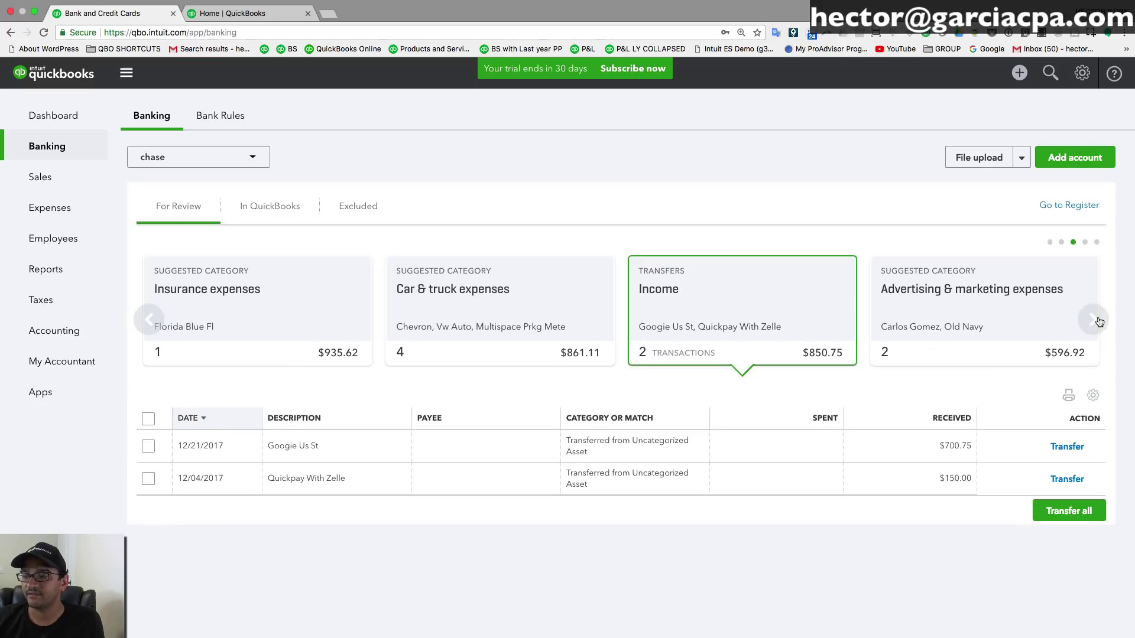
{"action": "left_click", "coordinate": [1098, 321]}
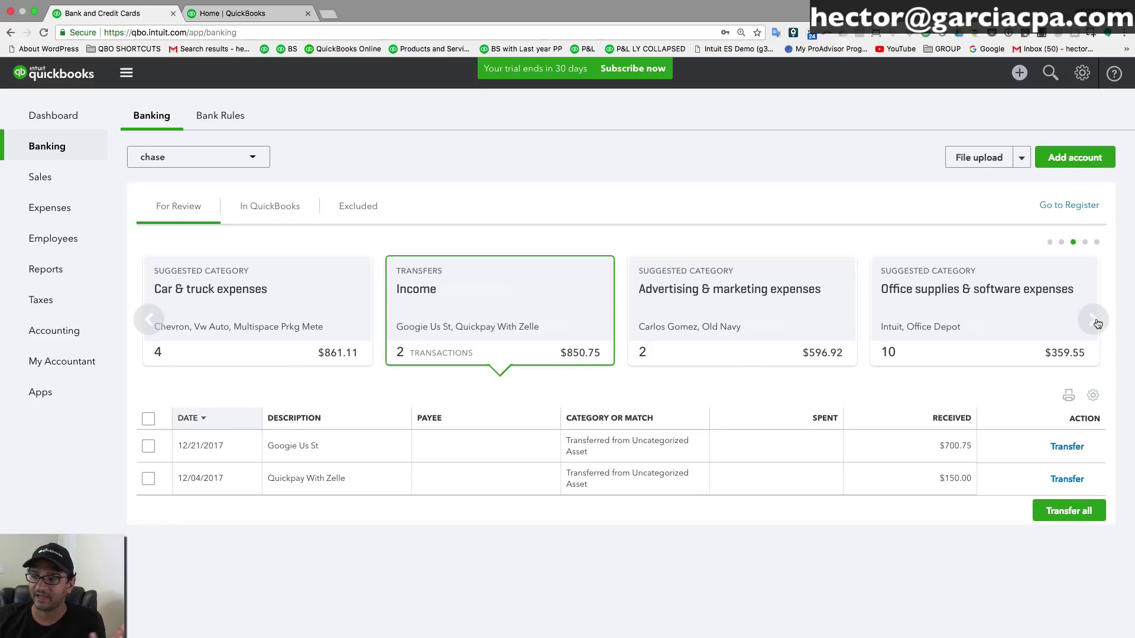
{"action": "left_click", "coordinate": [1094, 320]}
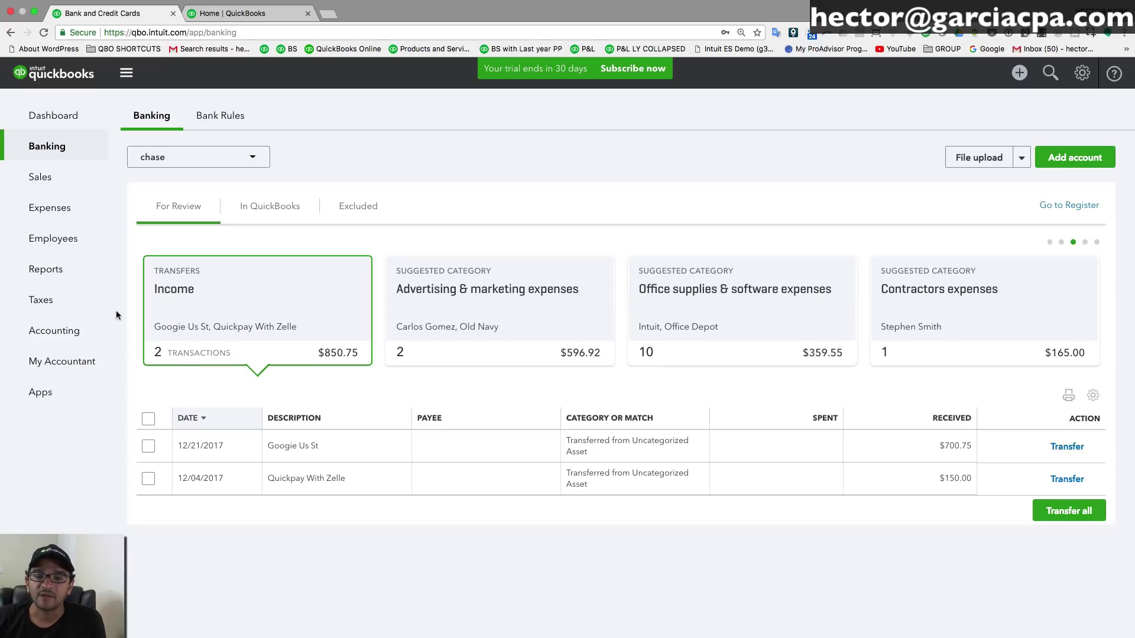
- Go back to the first category card and show all chase transactions
{"action": "left_click", "coordinate": [152, 321]}
{"action": "left_click", "coordinate": [151, 321]}
{"action": "left_click", "coordinate": [152, 322]}
{"action": "left_click", "coordinate": [153, 322]}
{"action": "left_click", "coordinate": [153, 322]}
{"action": "left_click", "coordinate": [152, 322]}
{"action": "left_click", "coordinate": [152, 322]}
{"action": "left_click", "coordinate": [152, 322]}
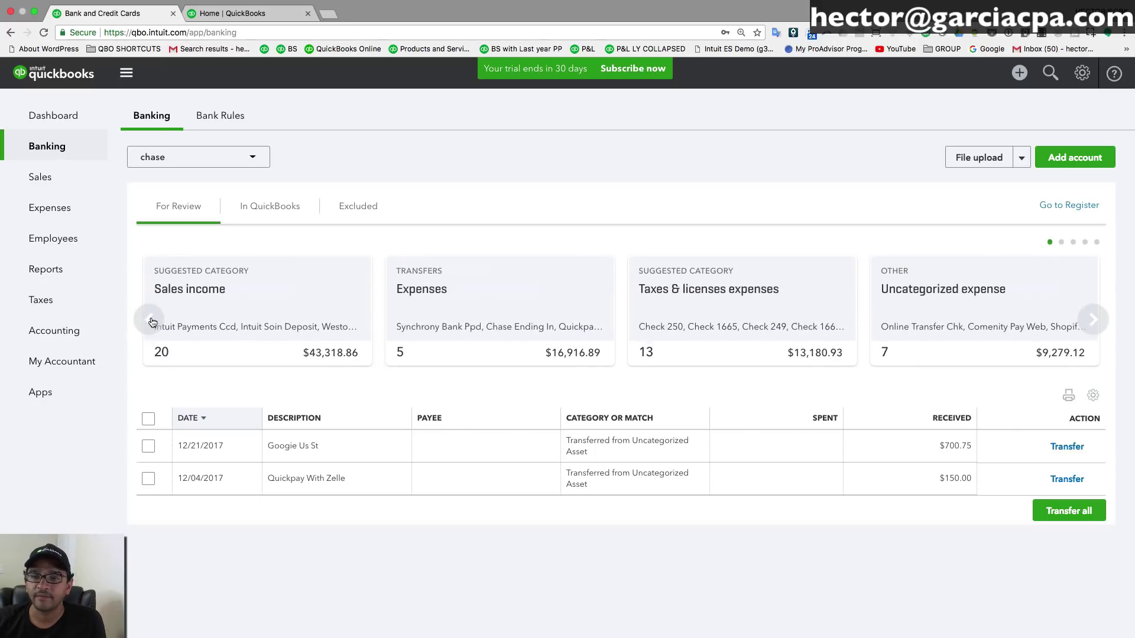
{"action": "left_click", "coordinate": [153, 322]}
{"action": "left_click", "coordinate": [152, 322]}
{"action": "left_click", "coordinate": [288, 299]}
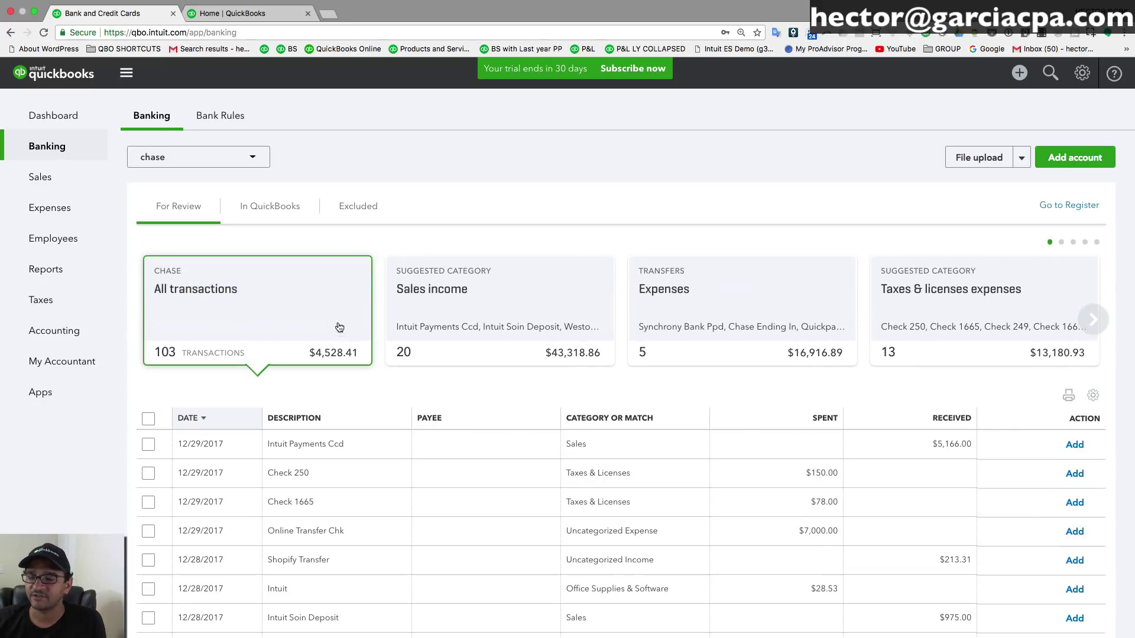
- Expand the 12/28/2017 La Granja transaction for review
{"action": "scroll", "coordinate": [326, 378], "scroll_direction": "down", "scroll_amount": 2}
{"action": "scroll", "coordinate": [333, 373], "scroll_direction": "up", "scroll_amount": 1}
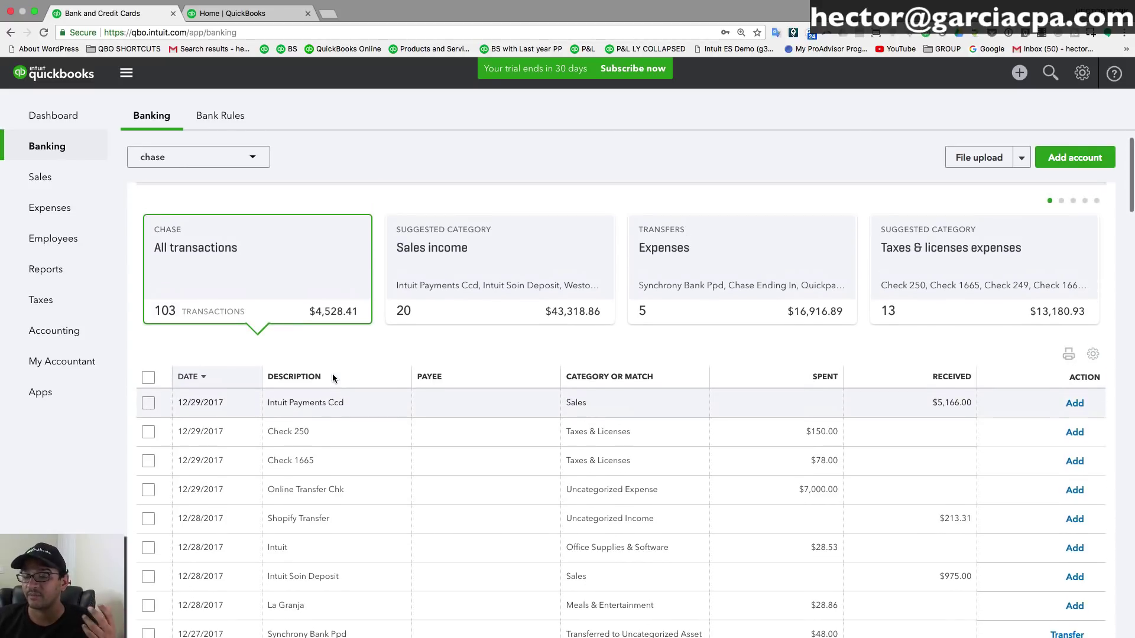
{"action": "scroll", "coordinate": [332, 378], "scroll_direction": "down", "scroll_amount": 2}
{"action": "left_click", "coordinate": [318, 478]}
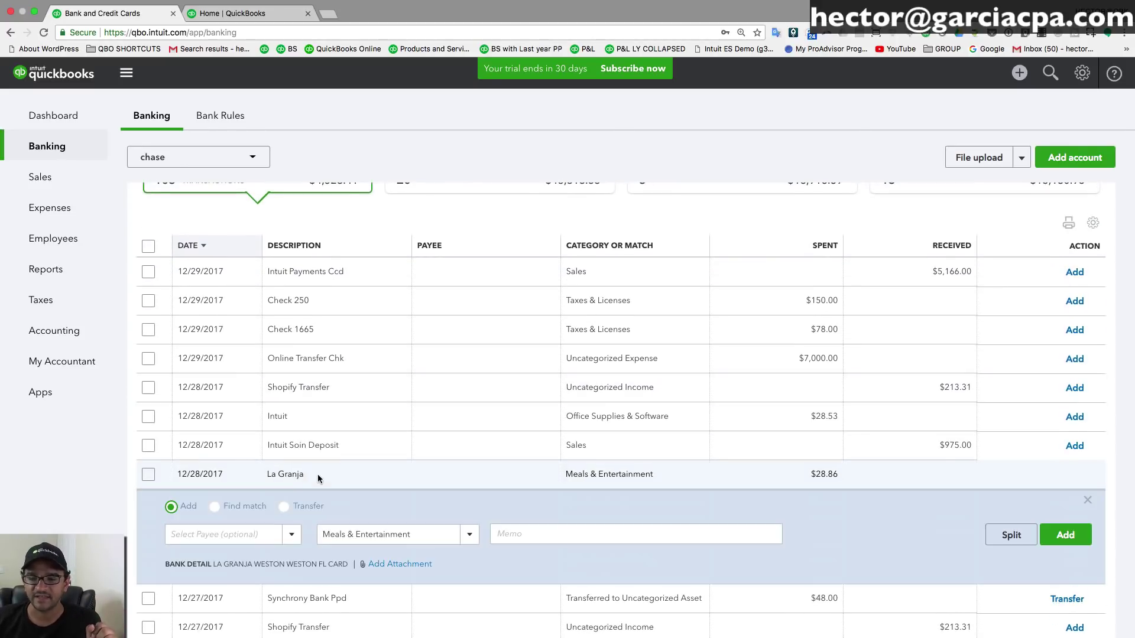
- Copy LA GRANJA from the bank detail into the payee field and save it as a new payee
{"action": "left_click", "coordinate": [228, 535]}
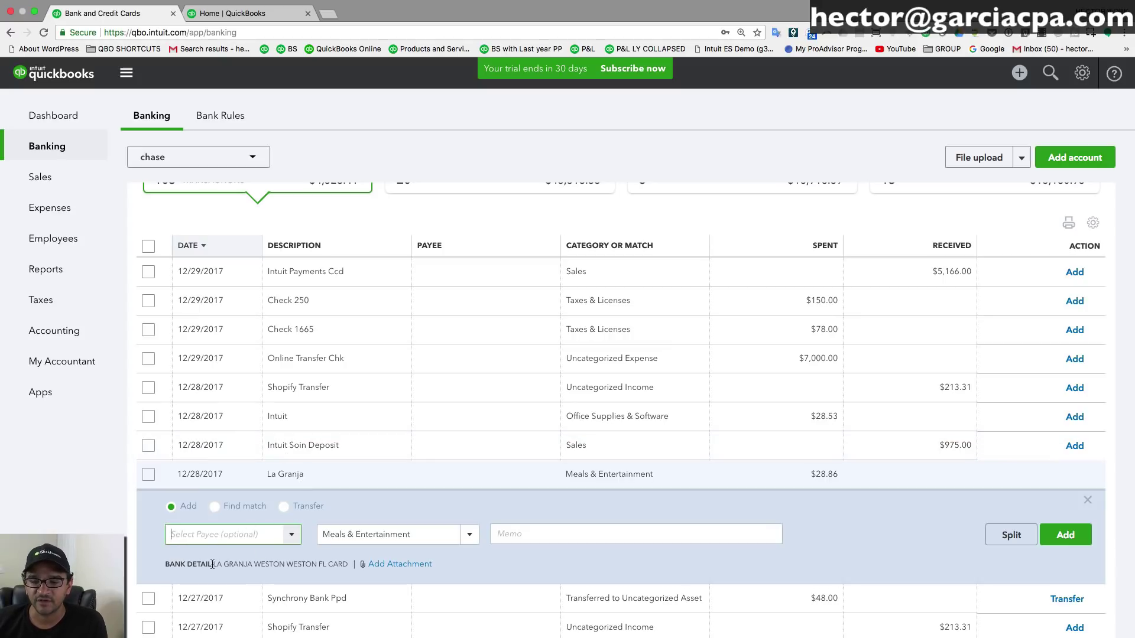
{"action": "left_click_drag", "start_coordinate": [212, 565], "coordinate": [254, 564]}
{"action": "right_click", "coordinate": [235, 564]}
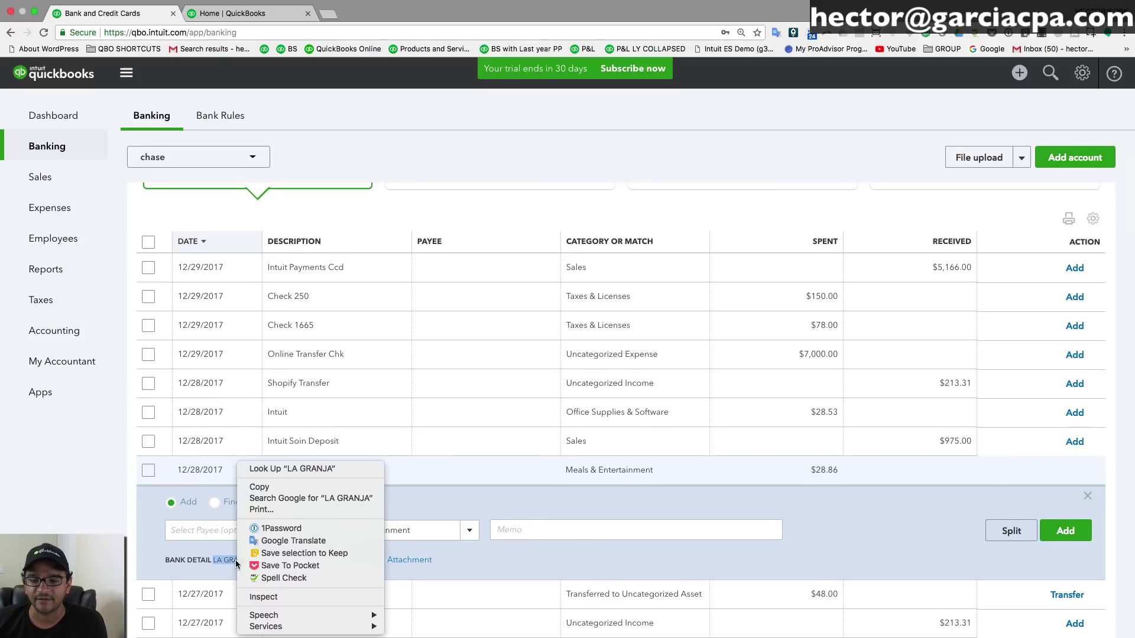
{"action": "left_click", "coordinate": [259, 486]}
{"action": "left_click", "coordinate": [196, 530]}
{"action": "right_click", "coordinate": [197, 530]}
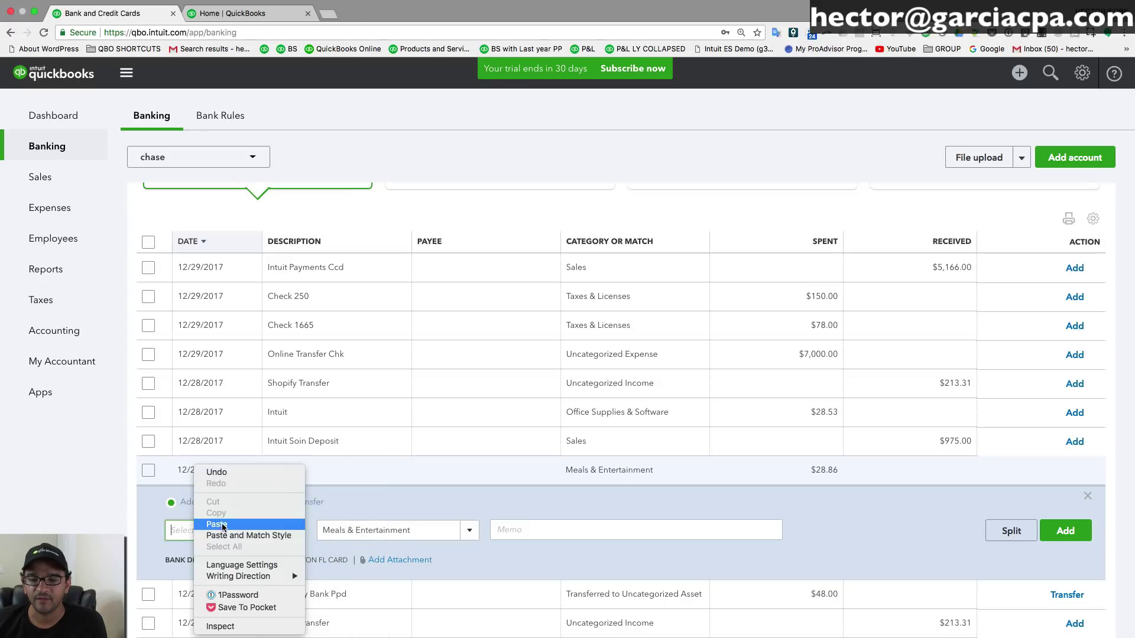
{"action": "left_click", "coordinate": [217, 524]}
{"action": "left_click", "coordinate": [228, 553]}
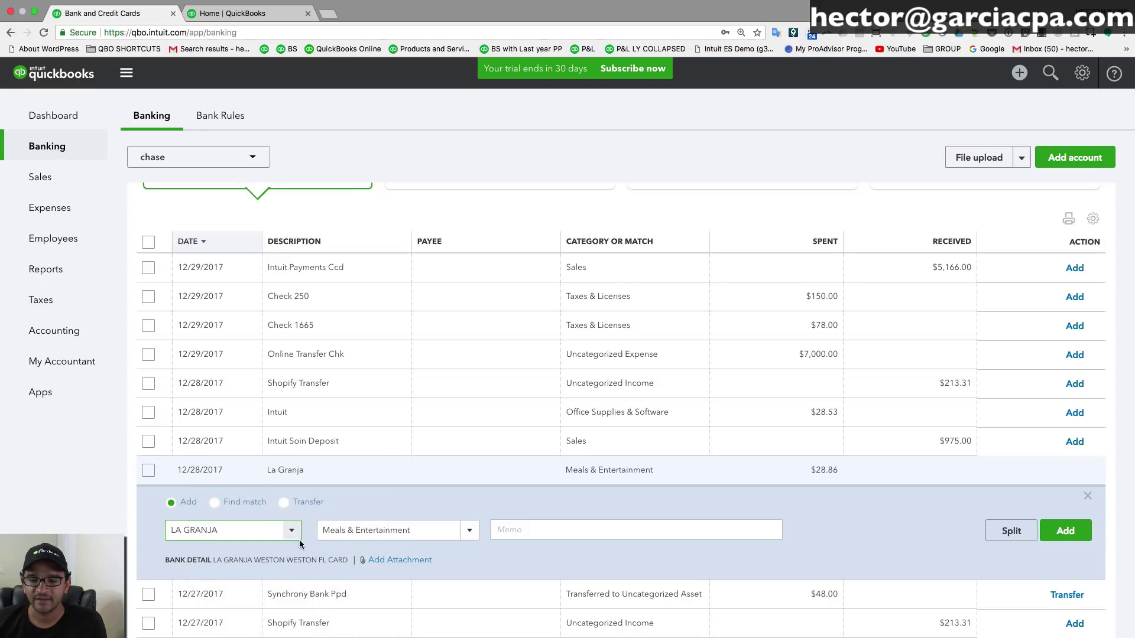
{"action": "left_click", "coordinate": [348, 446]}
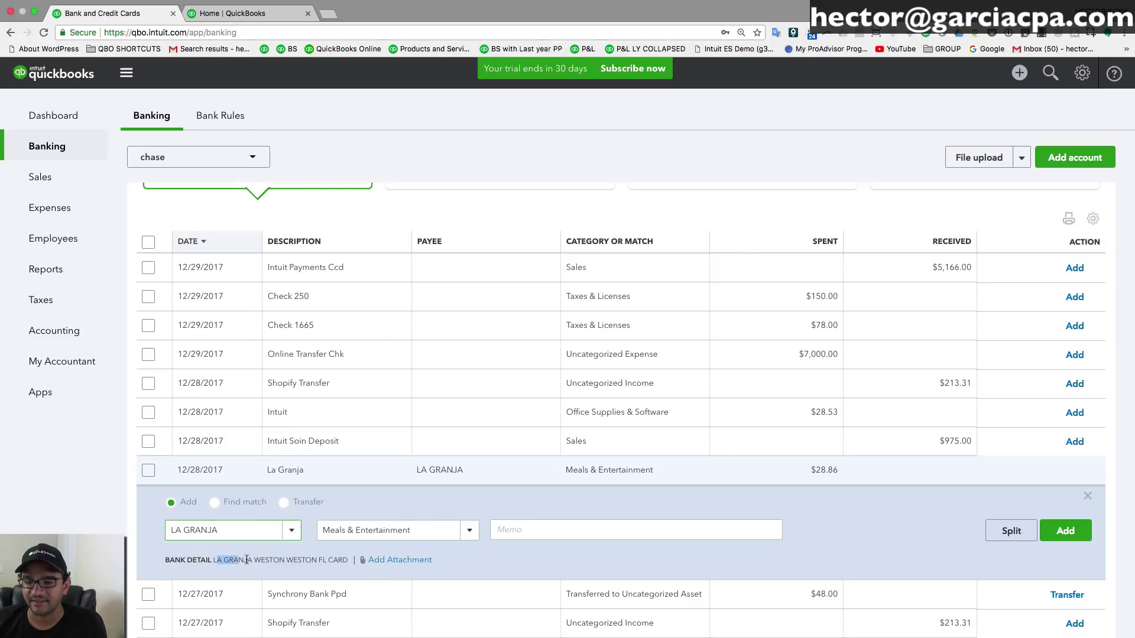
- Add the La Granja transaction with payee LA GRANJA and category Meals & Entertainment
{"action": "left_click", "coordinate": [272, 533]}
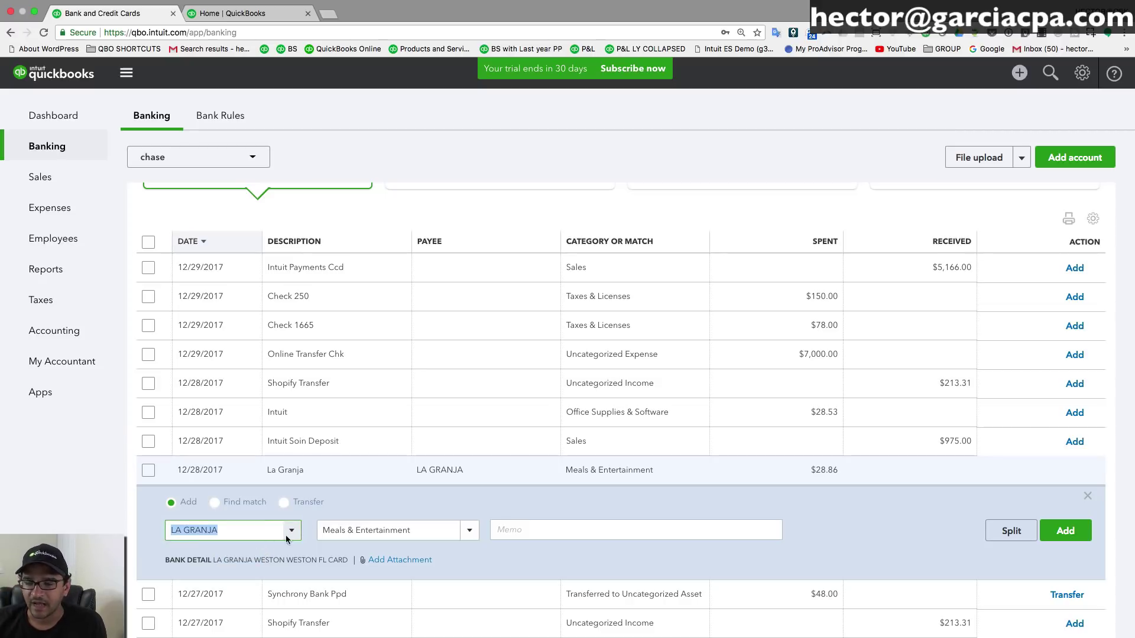
{"action": "left_click", "coordinate": [384, 530]}
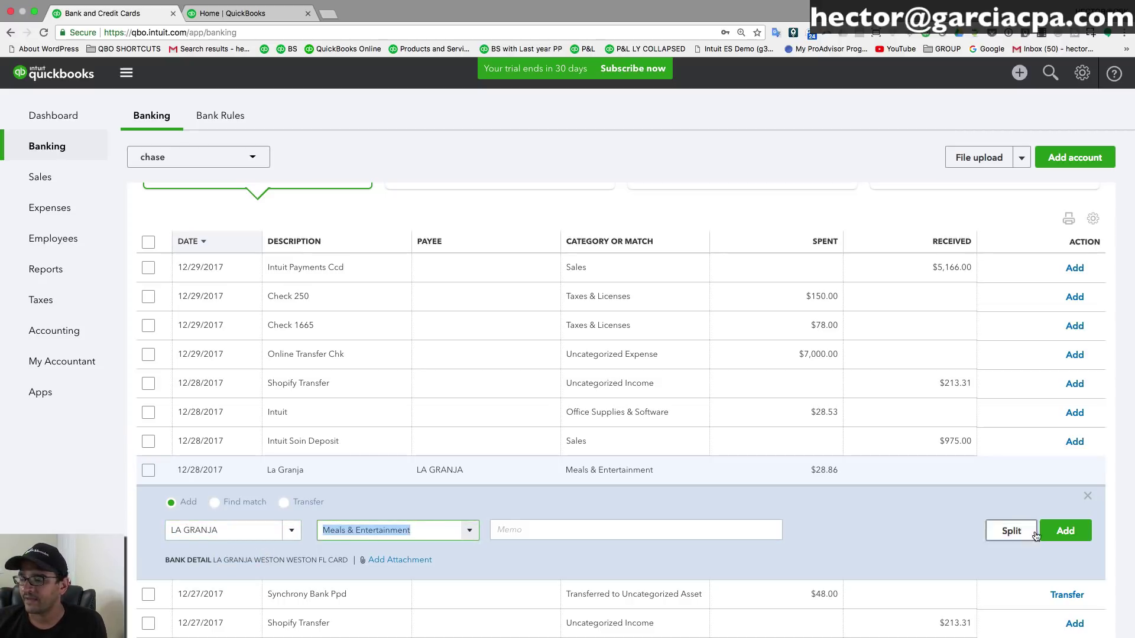
{"action": "left_click", "coordinate": [1071, 532]}
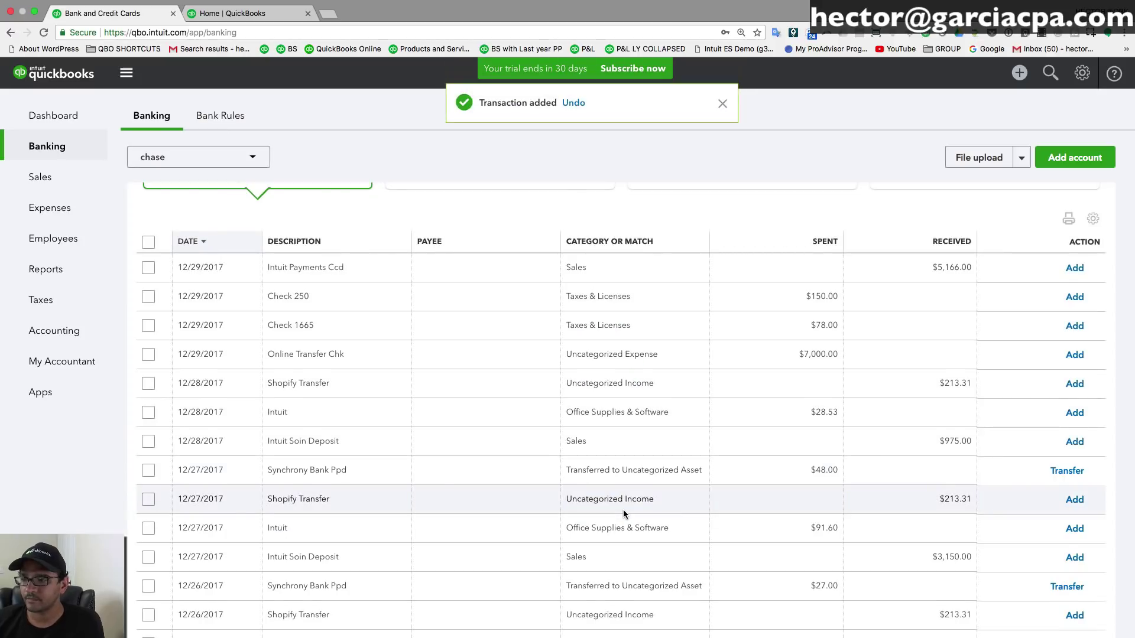
- Switch the transaction review from the chase account to BOA VISA
{"action": "scroll", "coordinate": [623, 510], "scroll_direction": "up", "scroll_amount": 3}
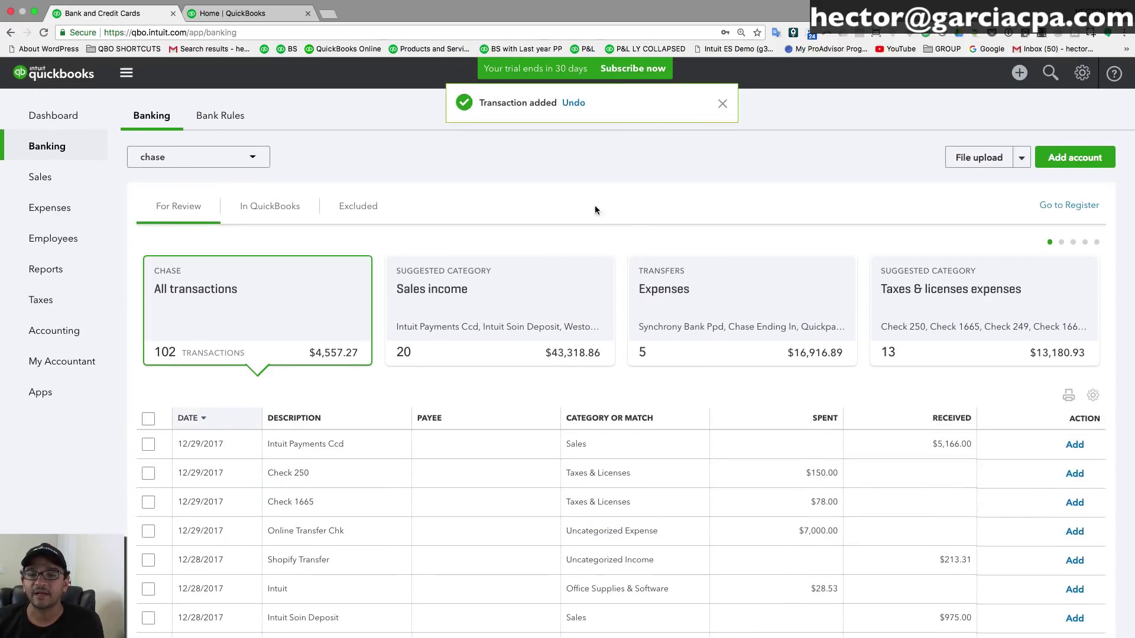
{"action": "left_click", "coordinate": [185, 155]}
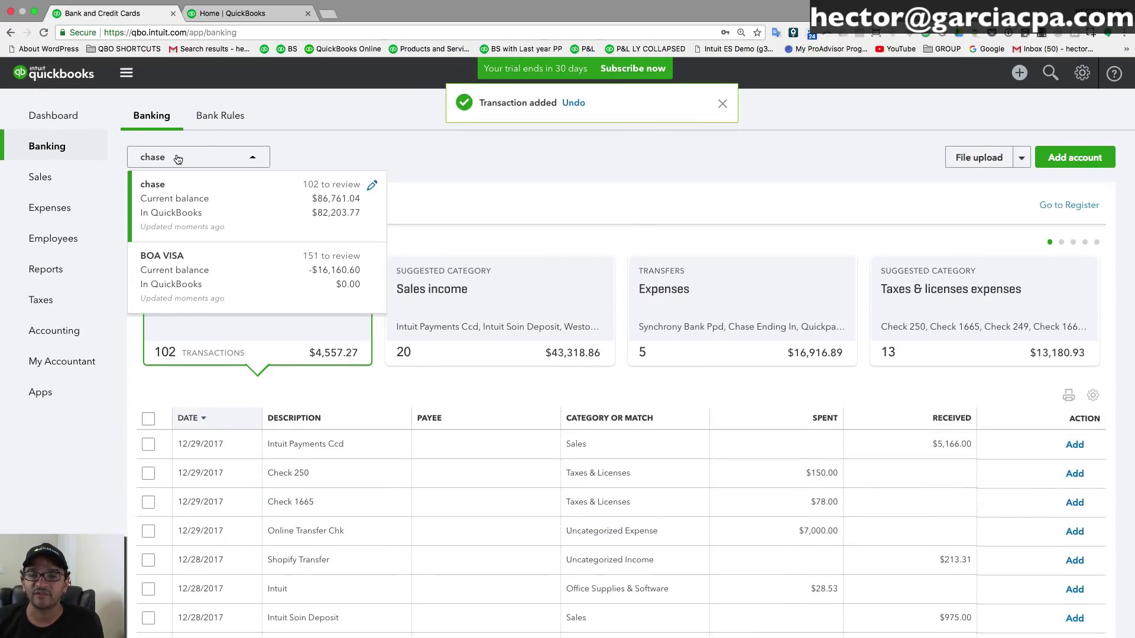
{"action": "left_click", "coordinate": [184, 267]}
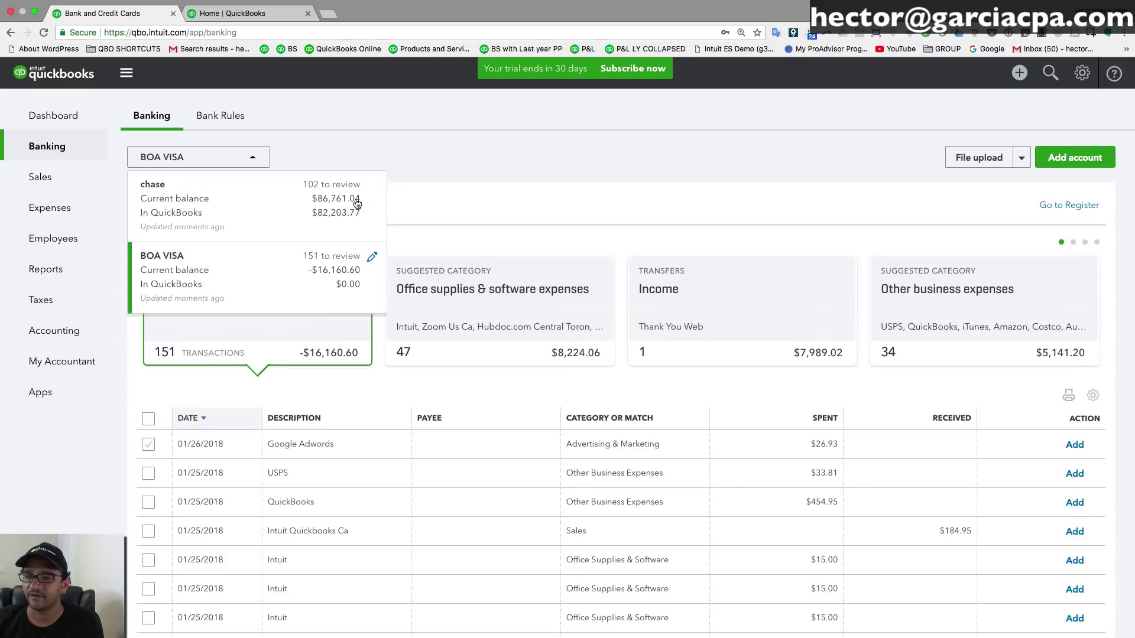
{"action": "left_click", "coordinate": [435, 158]}
- Look through the BOA VISA transactions and check the payee assigned to the 01/23/2018 La Granja charge
{"action": "scroll", "coordinate": [460, 469], "scroll_direction": "down", "scroll_amount": 5}
{"action": "scroll", "coordinate": [353, 490], "scroll_direction": "down", "scroll_amount": 6}
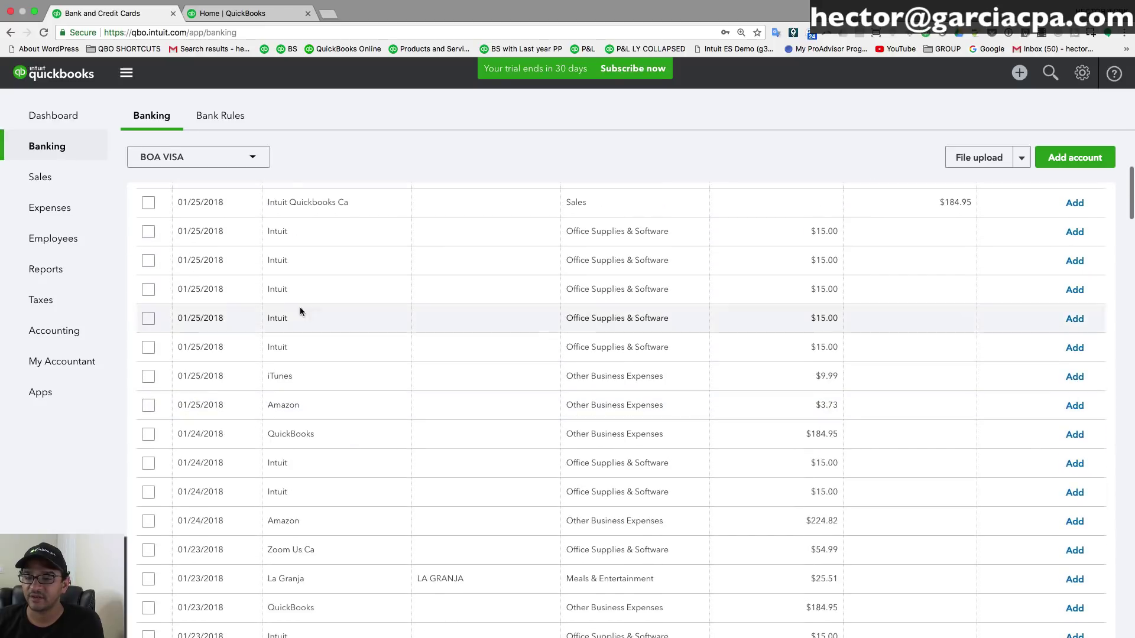
{"action": "scroll", "coordinate": [307, 284], "scroll_direction": "down", "scroll_amount": 3}
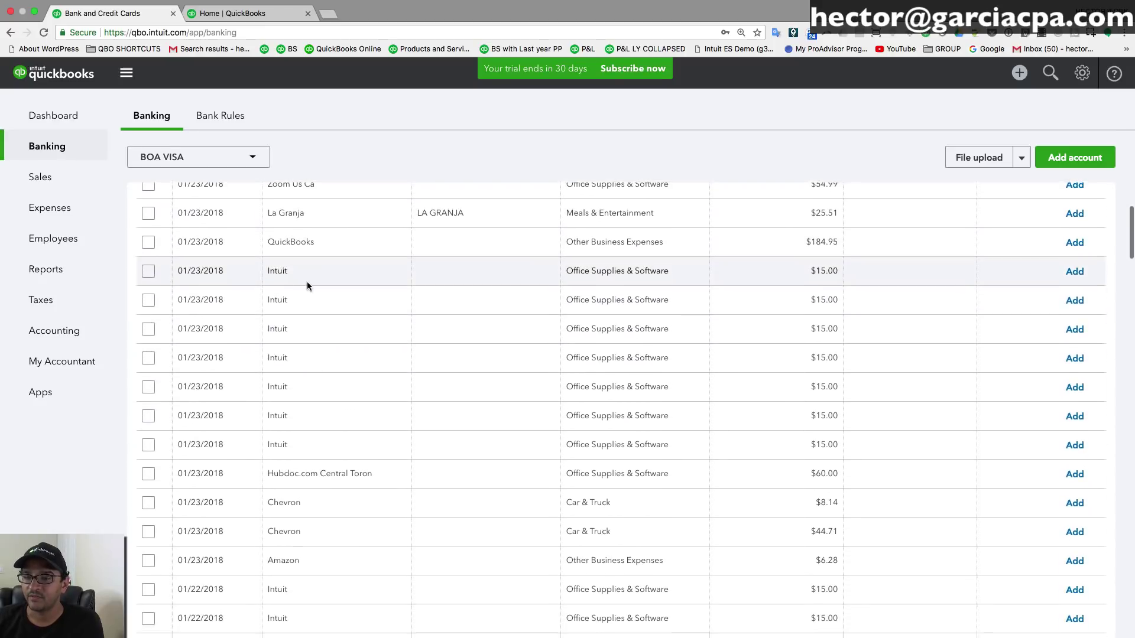
{"action": "scroll", "coordinate": [340, 383], "scroll_direction": "up", "scroll_amount": 2}
{"action": "scroll", "coordinate": [341, 383], "scroll_direction": "up", "scroll_amount": 1}
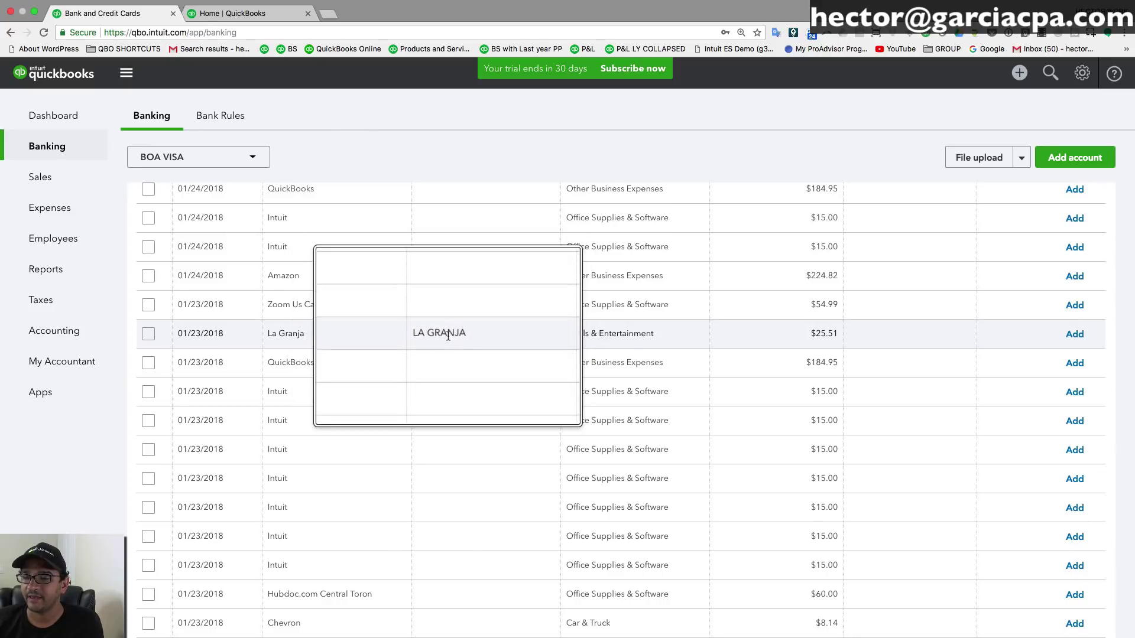
{"action": "scroll", "coordinate": [448, 336], "scroll_direction": "up", "scroll_amount": 10}
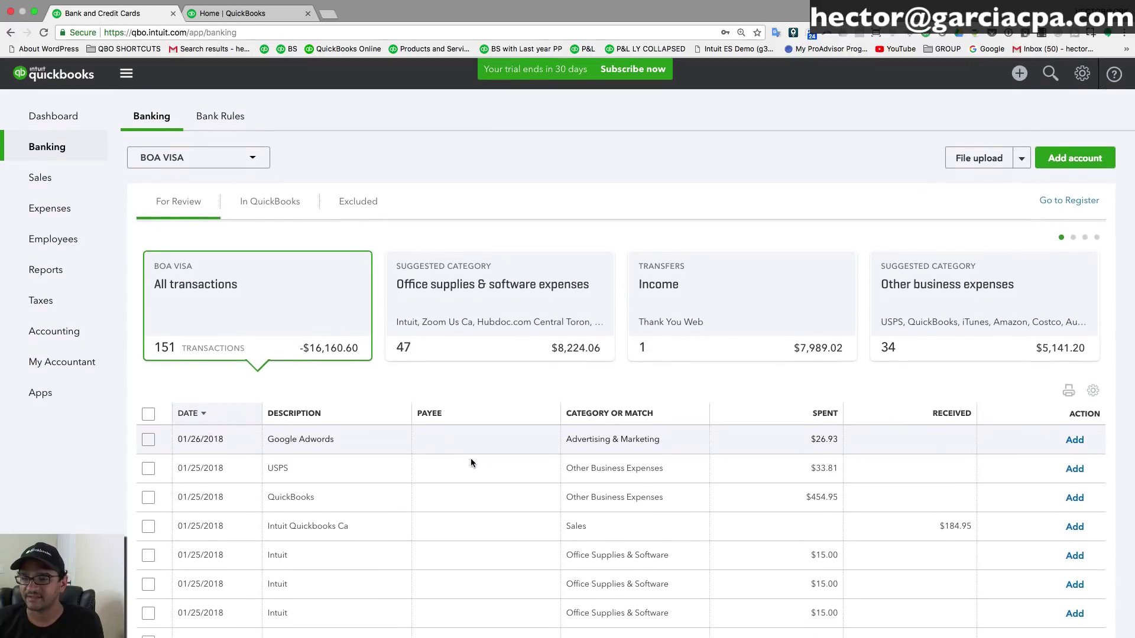
{"action": "scroll", "coordinate": [471, 462], "scroll_direction": "down", "scroll_amount": 10}
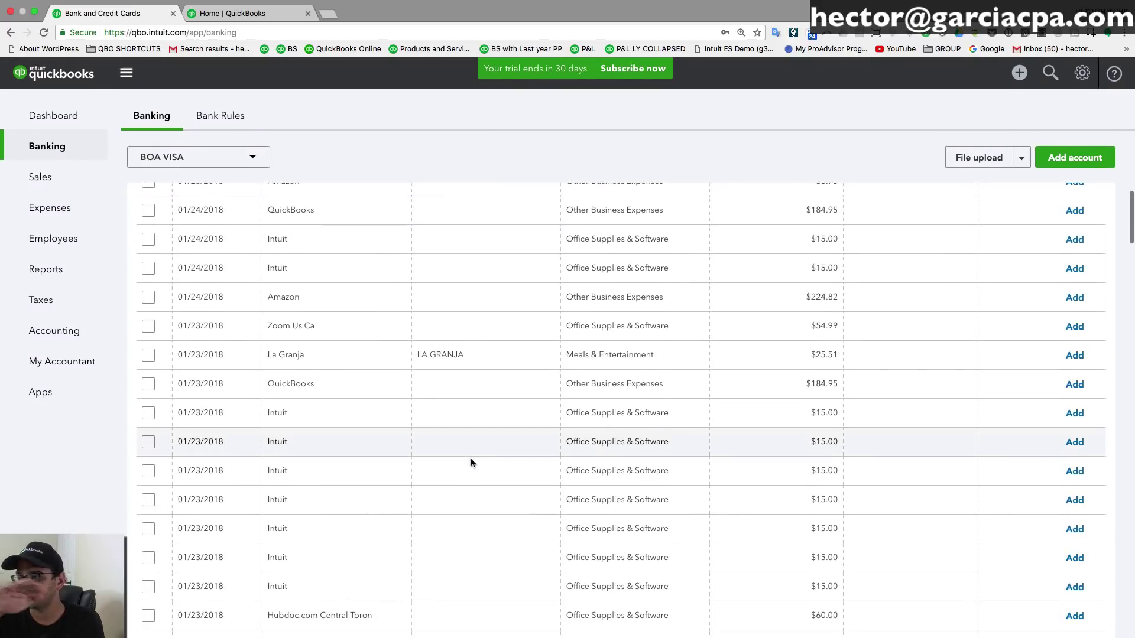
{"action": "scroll", "coordinate": [469, 341], "scroll_direction": "up", "scroll_amount": 10}
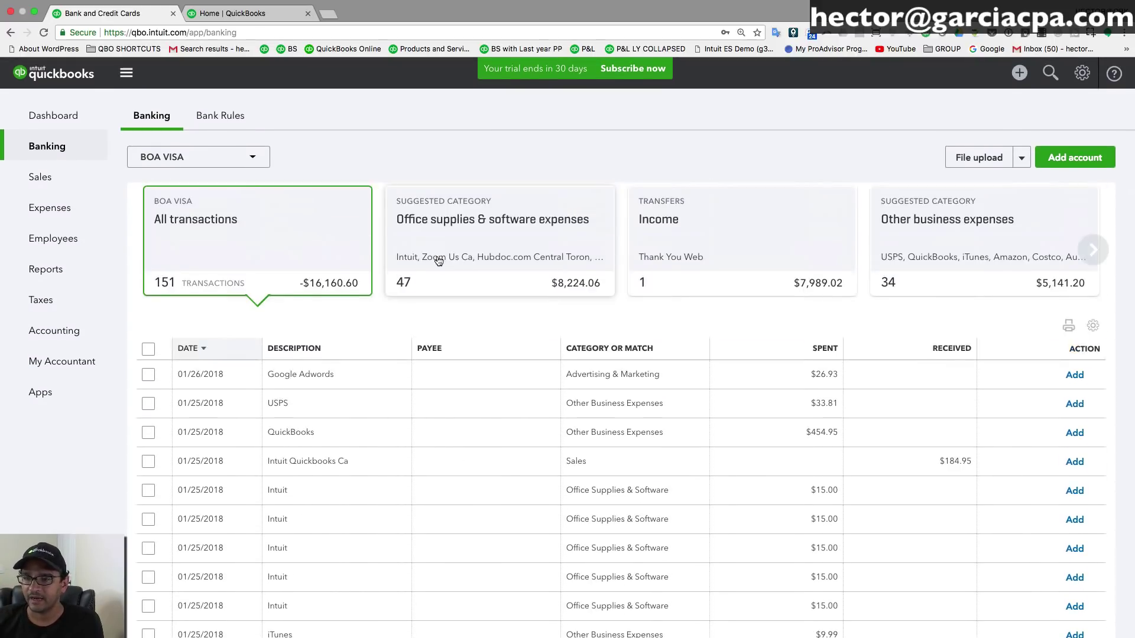
{"action": "scroll", "coordinate": [438, 261], "scroll_direction": "down", "scroll_amount": 8}
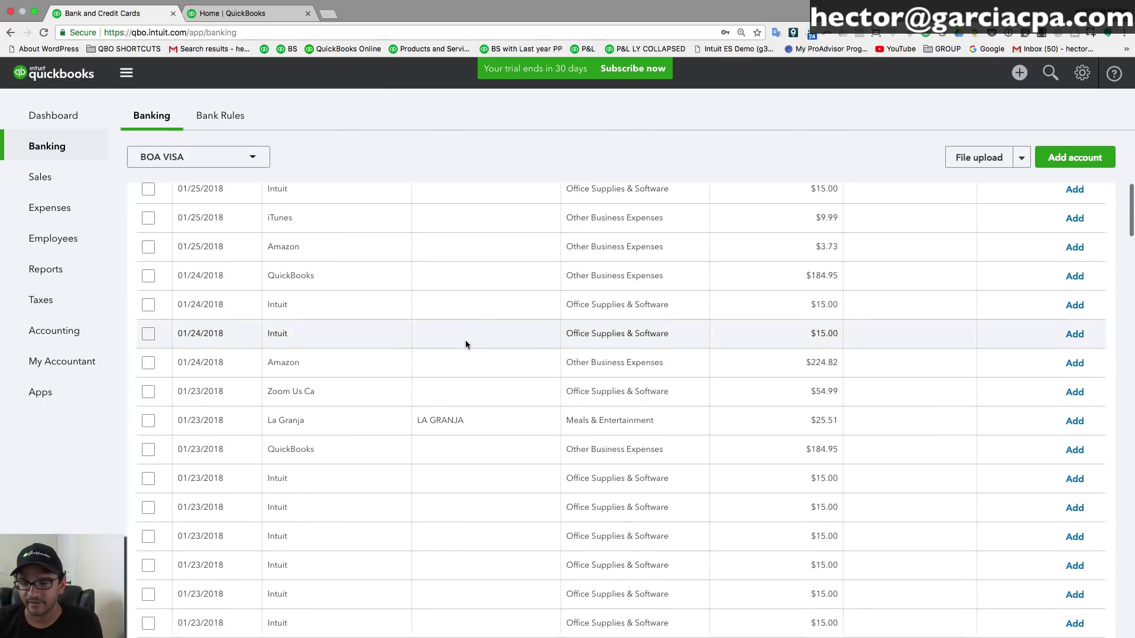
- Add the 01/23/2018 La Granja charge with payee LA GRANJA and category Meals & Entertainment
{"action": "scroll", "coordinate": [455, 364], "scroll_direction": "down", "scroll_amount": 1}
{"action": "left_click", "coordinate": [623, 370]}
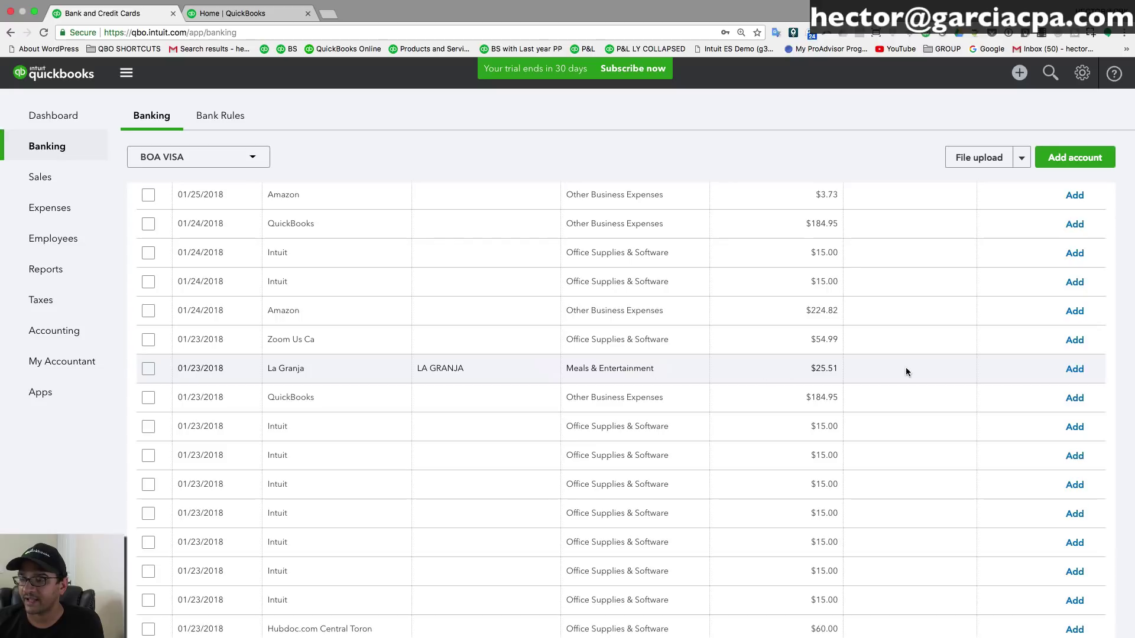
{"action": "left_click", "coordinate": [1075, 370]}
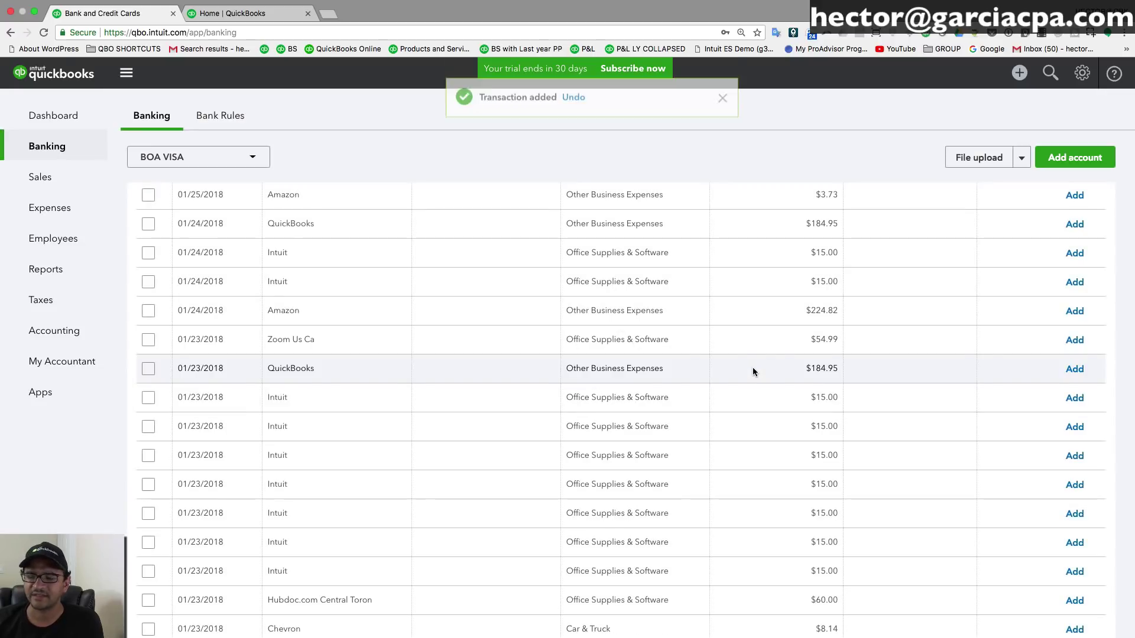
- Copy AMAZON from the bank detail of the 01/25/2018 Amazon charge into its payee field and save it as a new vendor
{"action": "scroll", "coordinate": [554, 453], "scroll_direction": "down", "scroll_amount": 2}
{"action": "scroll", "coordinate": [553, 453], "scroll_direction": "down", "scroll_amount": 2}
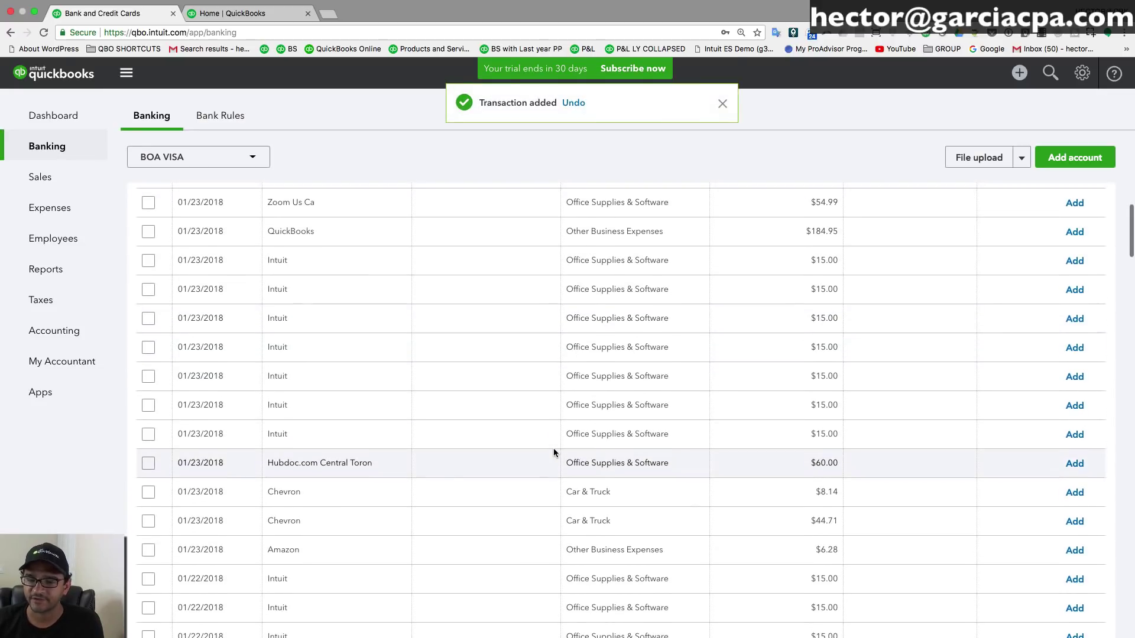
{"action": "scroll", "coordinate": [553, 448], "scroll_direction": "up", "scroll_amount": 5}
{"action": "scroll", "coordinate": [425, 397], "scroll_direction": "up", "scroll_amount": 5}
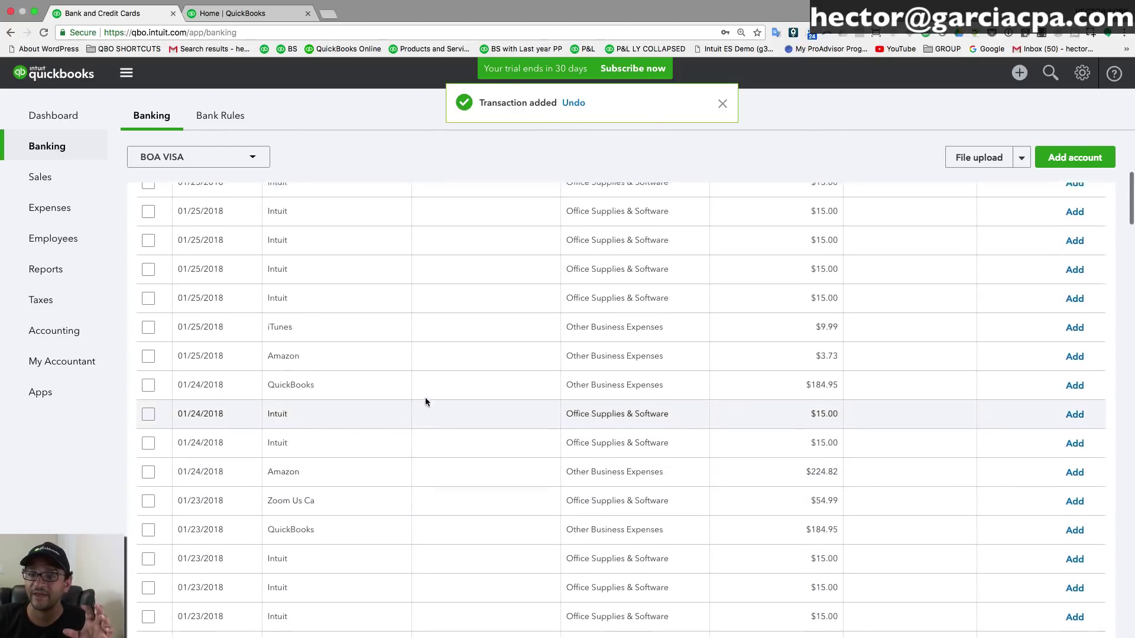
{"action": "scroll", "coordinate": [349, 285], "scroll_direction": "down", "scroll_amount": 3}
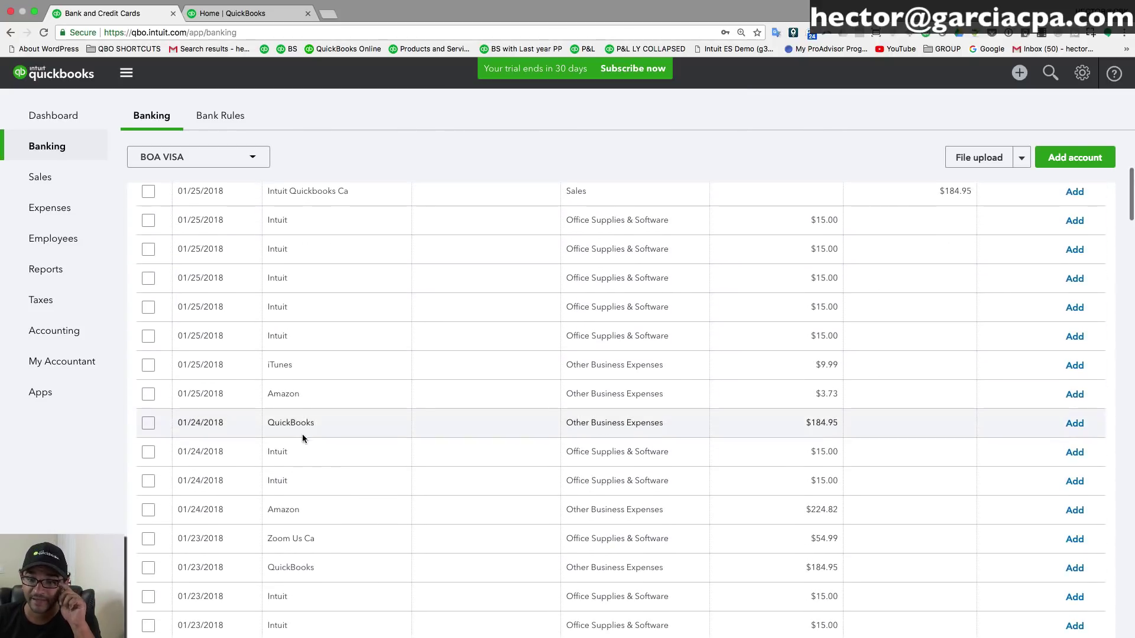
{"action": "left_click", "coordinate": [321, 395]}
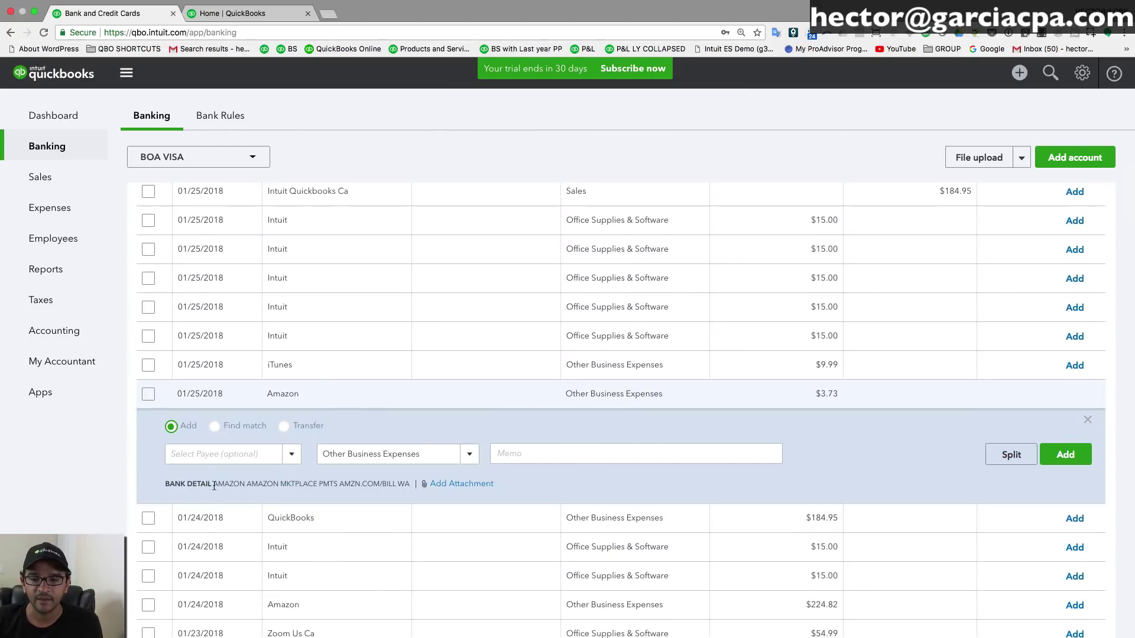
{"action": "left_click_drag", "start_coordinate": [214, 486], "coordinate": [244, 485]}
{"action": "right_click", "coordinate": [244, 484]}
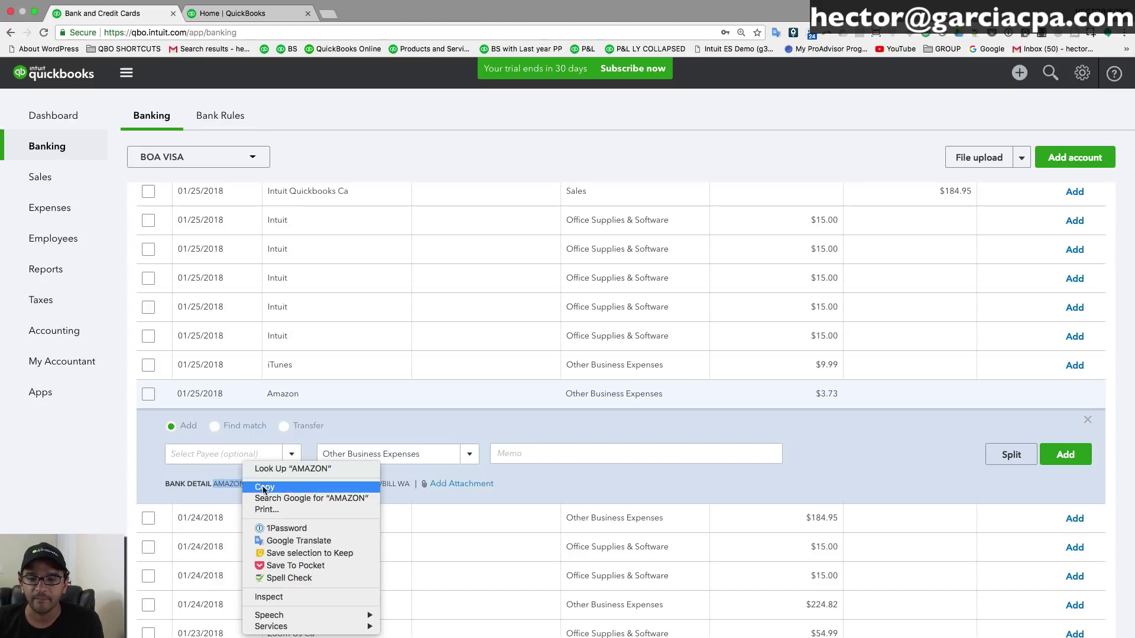
{"action": "left_click", "coordinate": [207, 457]}
{"action": "right_click", "coordinate": [206, 457]}
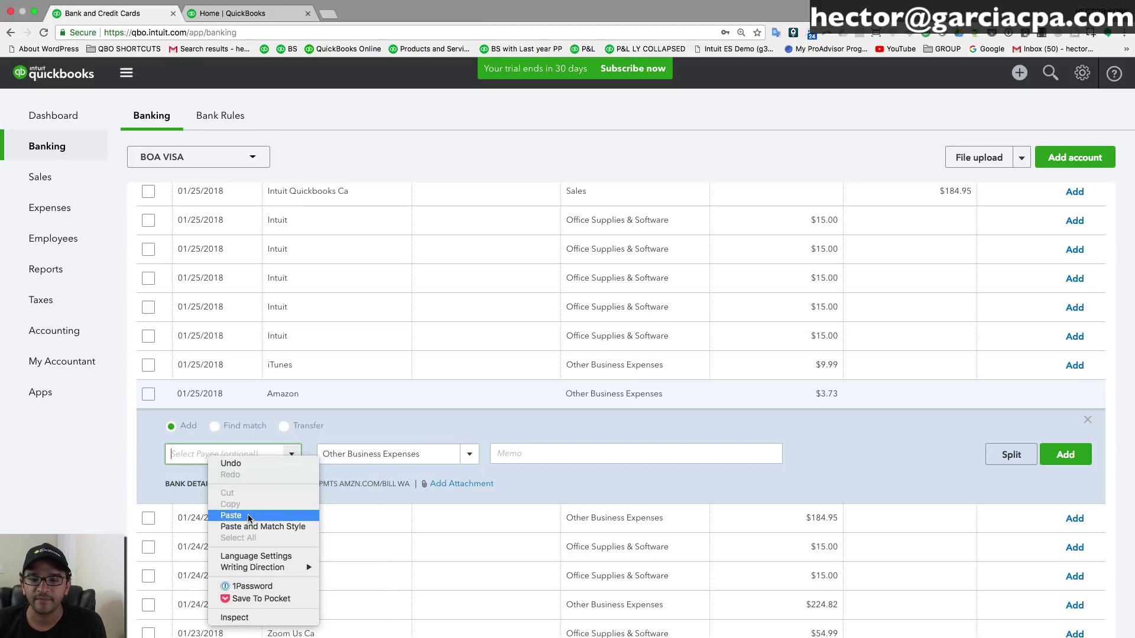
{"action": "left_click", "coordinate": [251, 517]}
{"action": "left_click", "coordinate": [213, 480]}
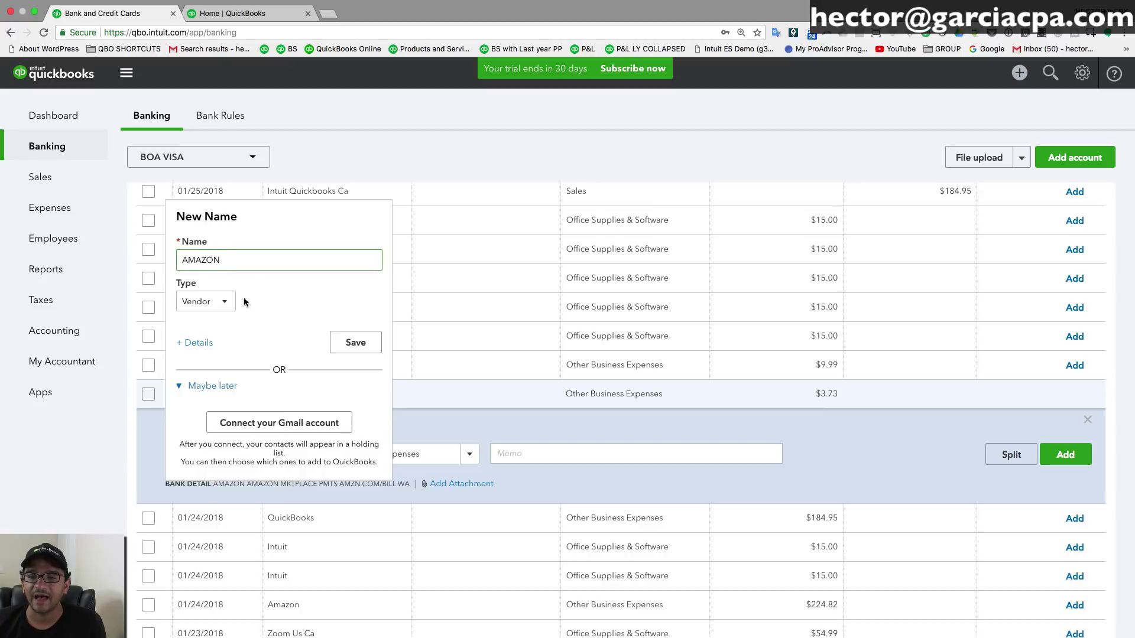
{"action": "left_click", "coordinate": [366, 345]}
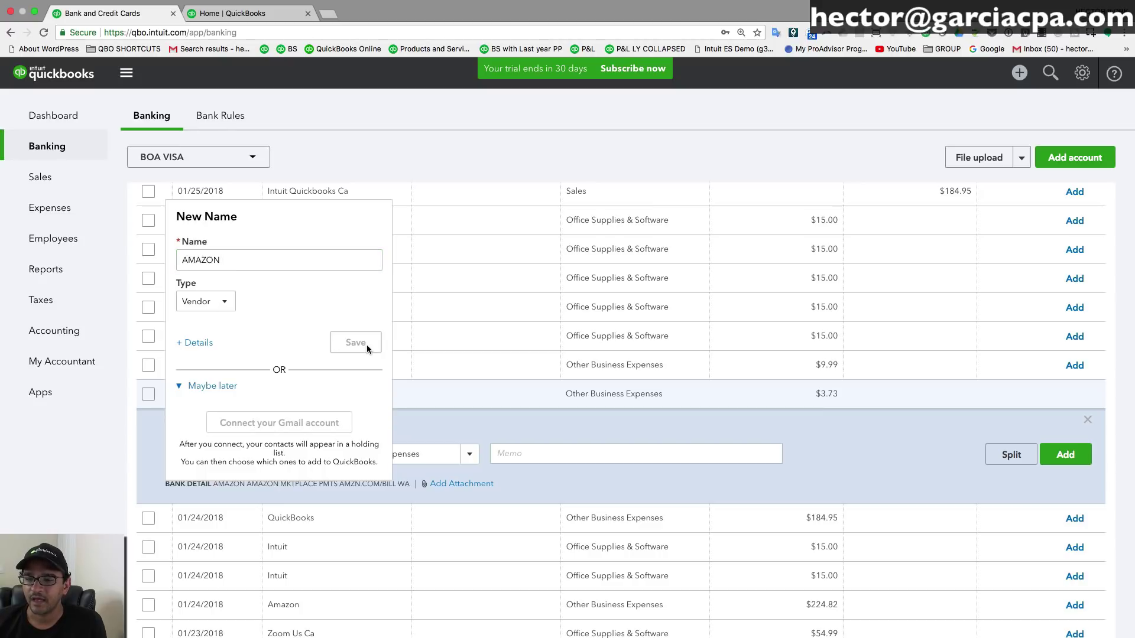
- Set the Amazon charge's category to Office Supplies & Software and add the transaction
{"action": "left_click", "coordinate": [449, 459]}
{"action": "type", "text": "off"}
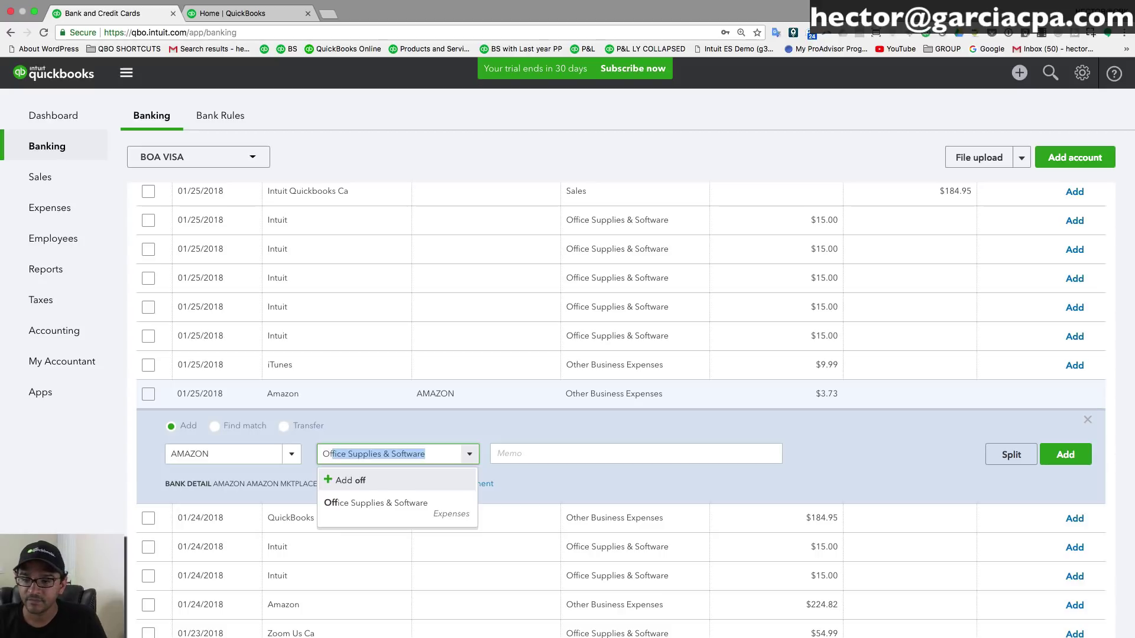
{"action": "left_click", "coordinate": [403, 505]}
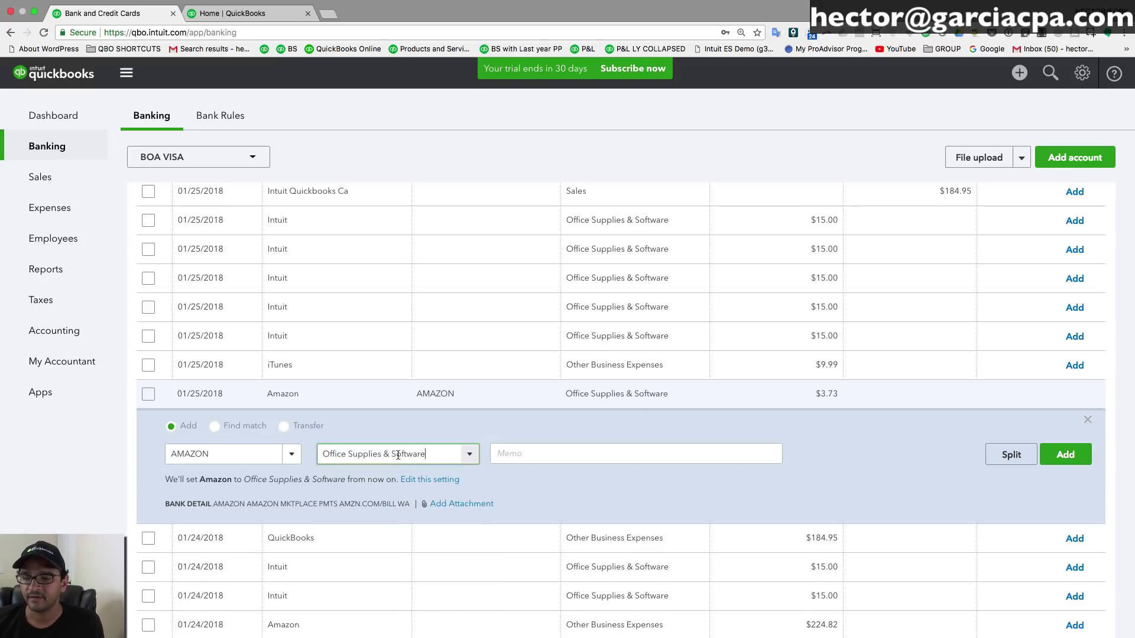
{"action": "left_click", "coordinate": [1066, 454]}
- Sort the BOA VISA transactions by description and check the payee on the other Amazon charges
{"action": "scroll", "coordinate": [359, 448], "scroll_direction": "down", "scroll_amount": 2}
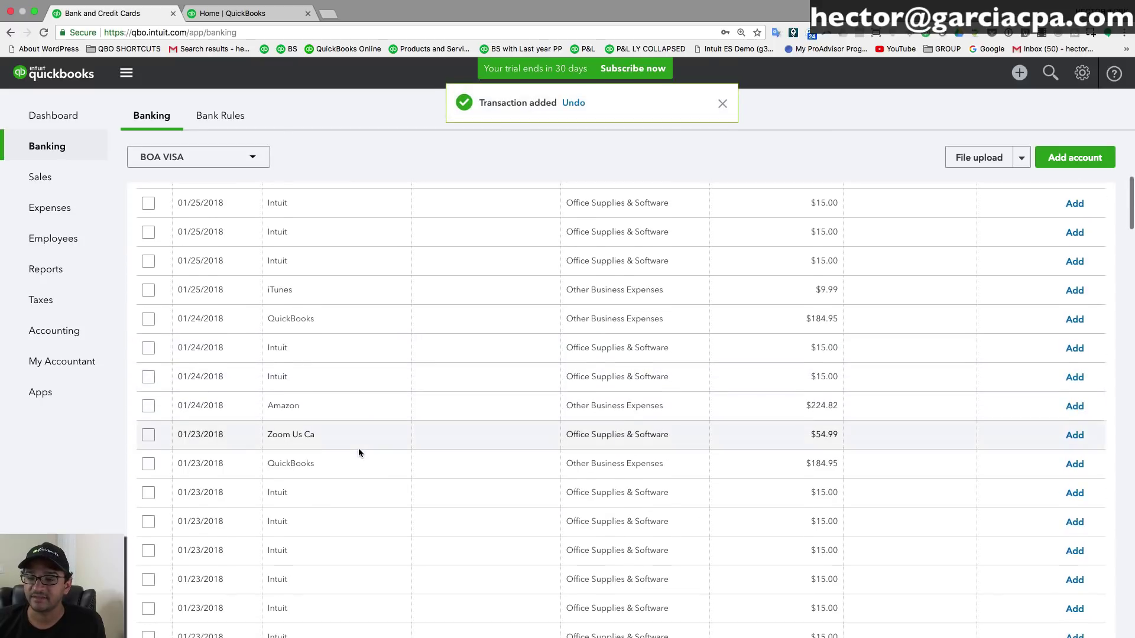
{"action": "scroll", "coordinate": [457, 438], "scroll_direction": "down", "scroll_amount": 5}
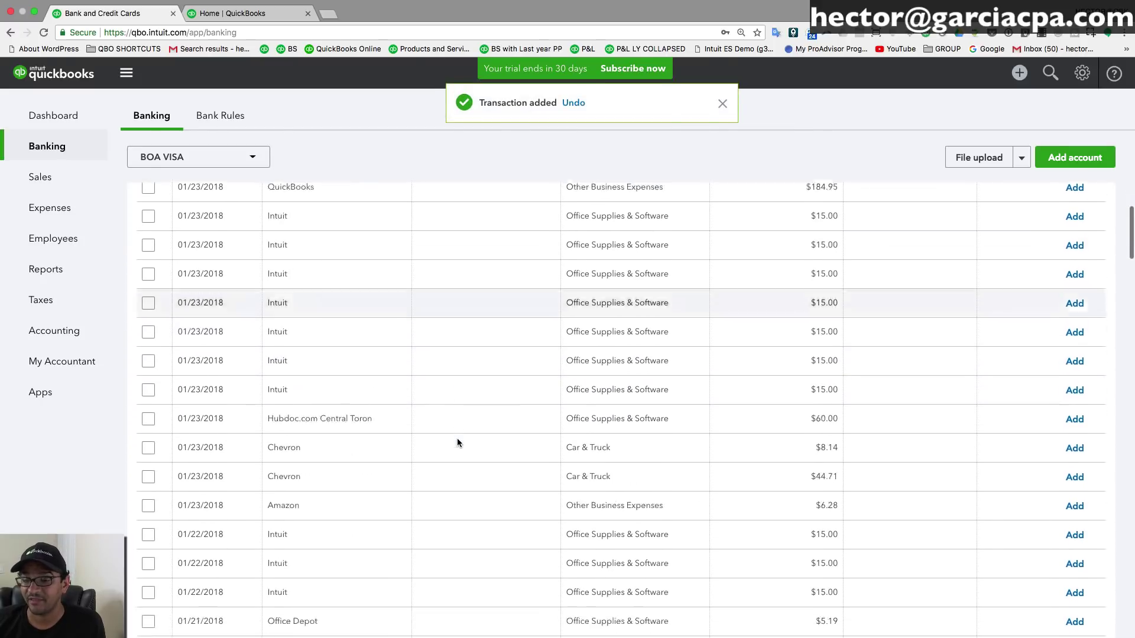
{"action": "scroll", "coordinate": [457, 442], "scroll_direction": "down", "scroll_amount": 12}
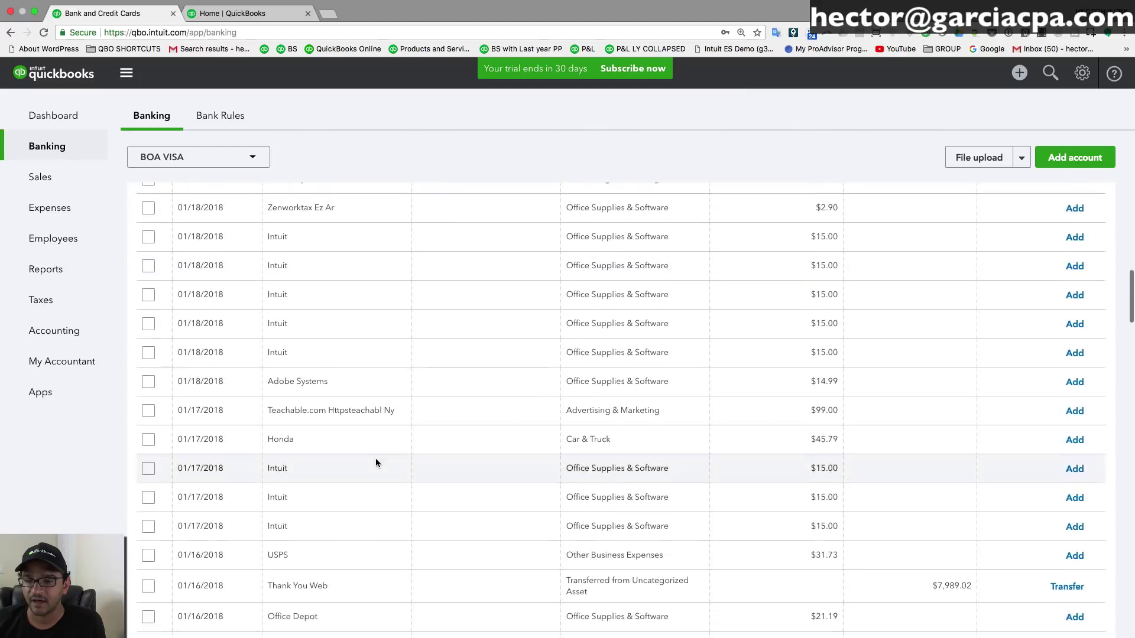
{"action": "scroll", "coordinate": [376, 462], "scroll_direction": "down", "scroll_amount": 10}
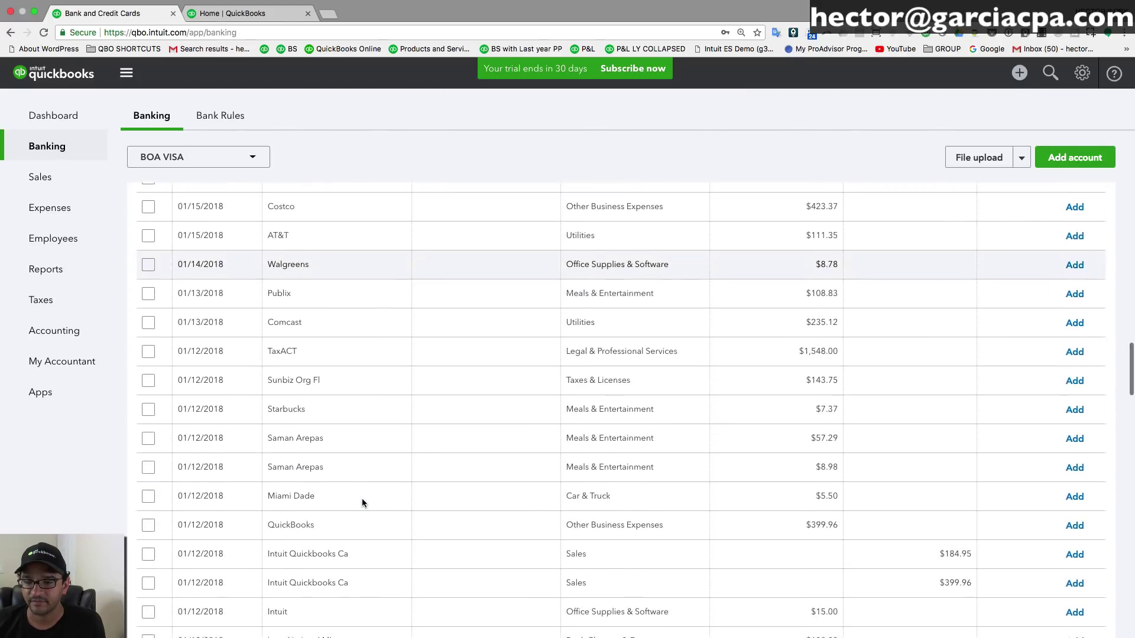
{"action": "scroll", "coordinate": [361, 498], "scroll_direction": "up", "scroll_amount": 20}
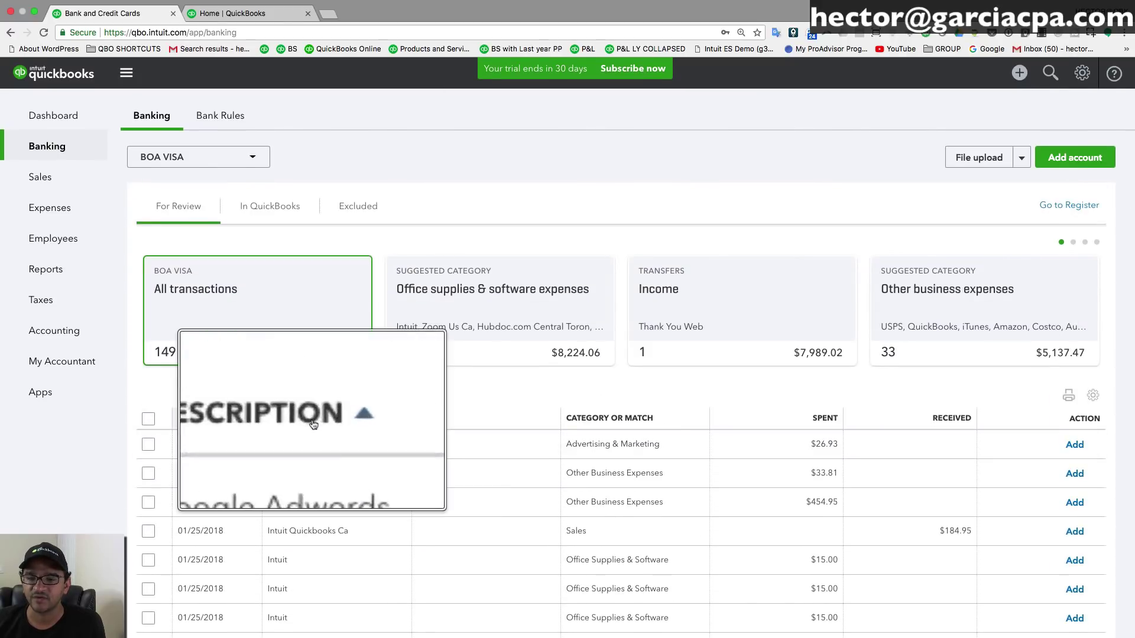
{"action": "left_click", "coordinate": [310, 423]}
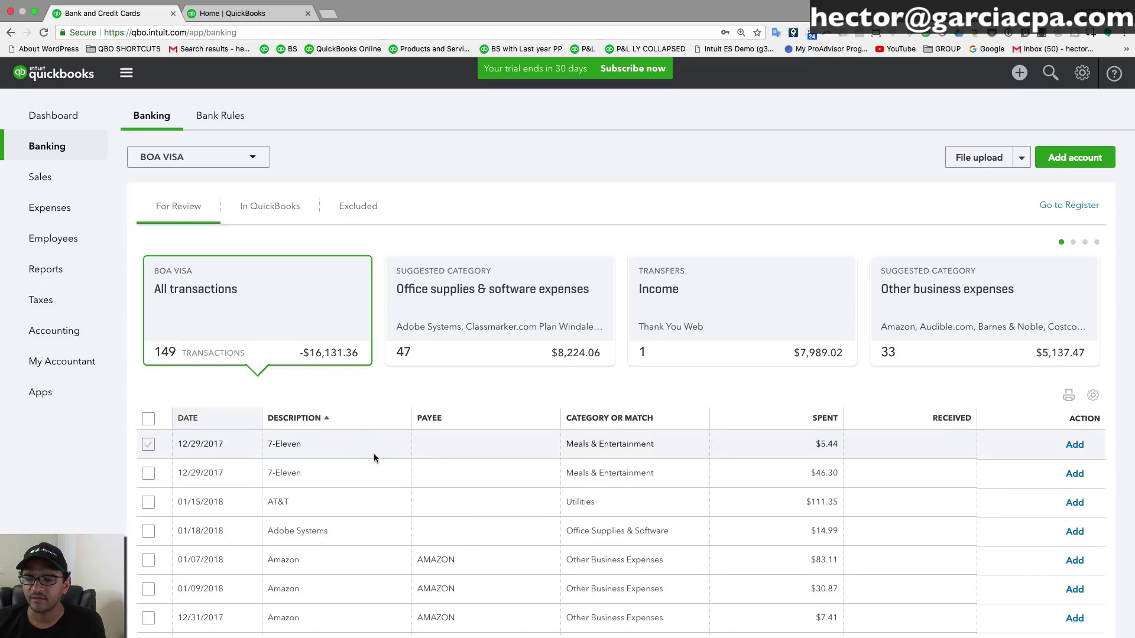
{"action": "scroll", "coordinate": [373, 453], "scroll_direction": "down", "scroll_amount": 2}
{"action": "scroll", "coordinate": [355, 453], "scroll_direction": "down", "scroll_amount": 1}
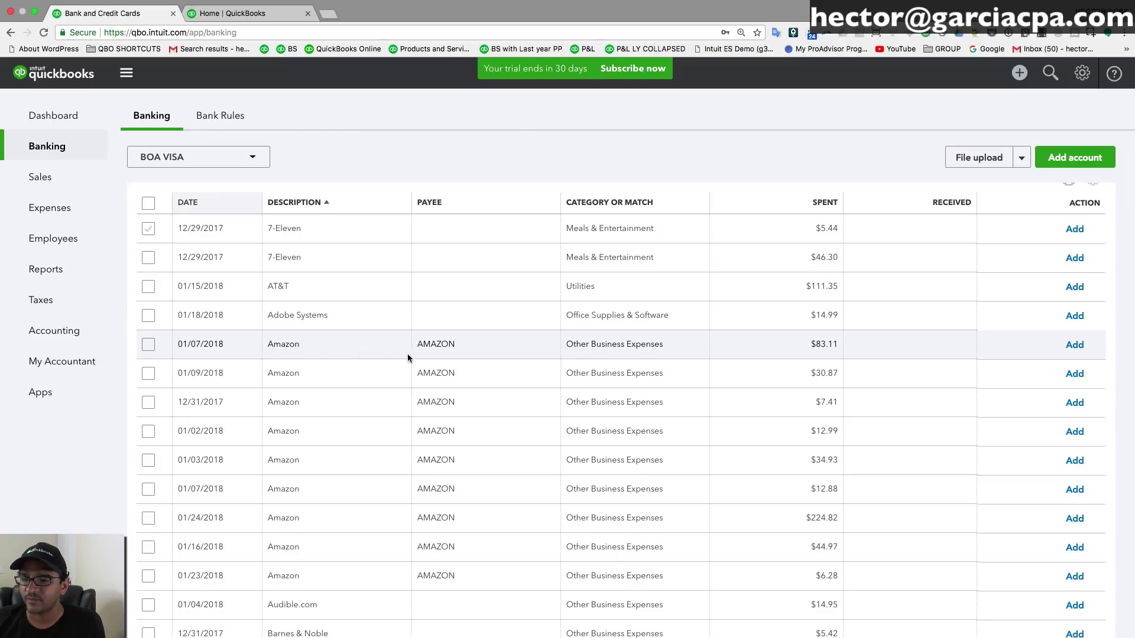
{"action": "scroll", "coordinate": [1097, 287], "scroll_direction": "up", "scroll_amount": 2}
{"action": "scroll", "coordinate": [1094, 248], "scroll_direction": "down", "scroll_amount": 1}
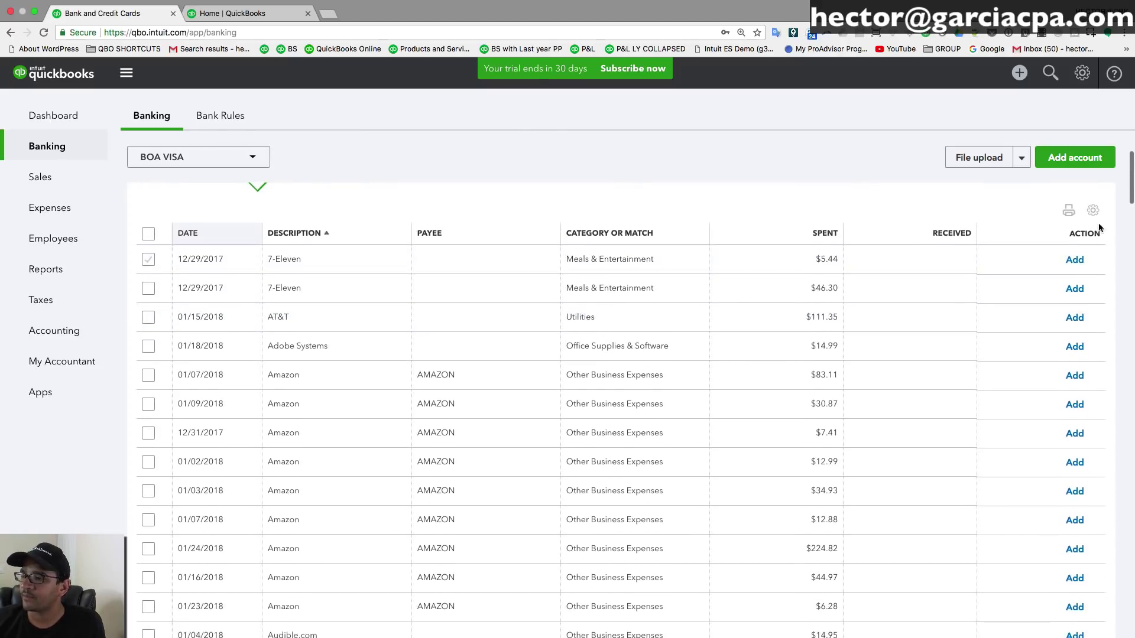
- Turn on Remember category selection for the transaction list and check the category on the 01/07/2018 Amazon charge
{"action": "left_click", "coordinate": [1093, 211]}
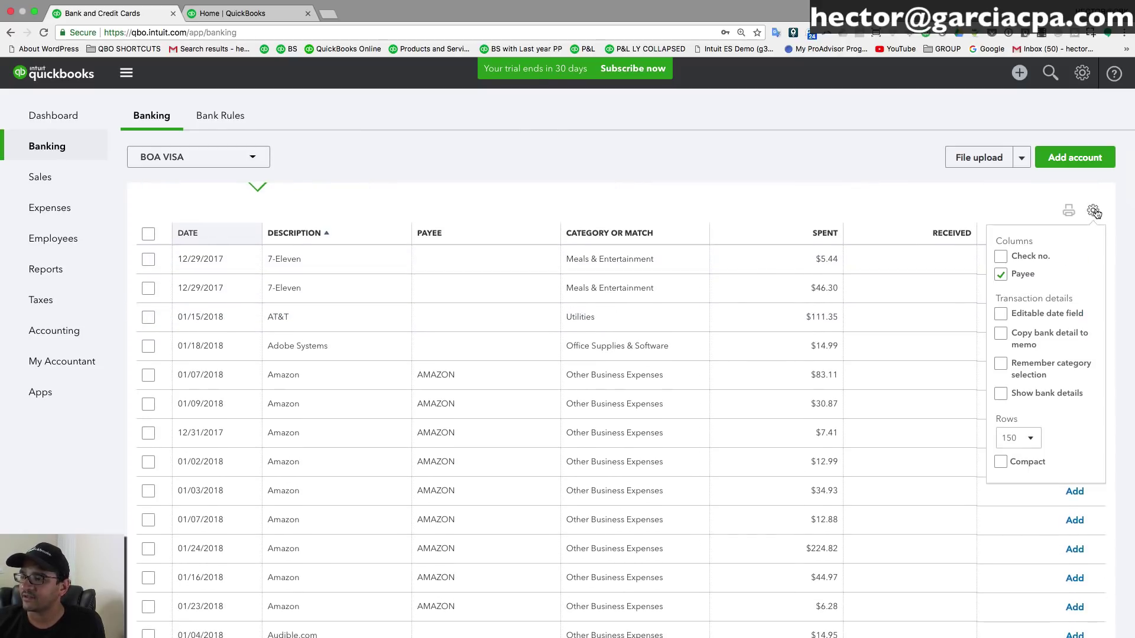
{"action": "left_click", "coordinate": [1002, 365]}
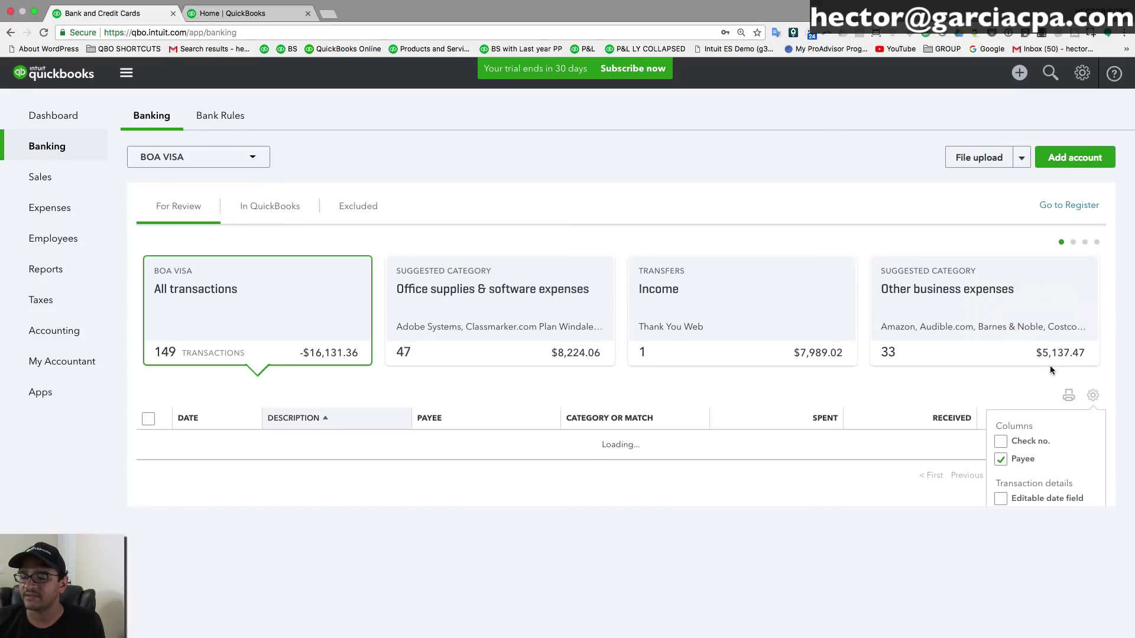
{"action": "scroll", "coordinate": [736, 394], "scroll_direction": "down", "scroll_amount": 3}
{"action": "scroll", "coordinate": [734, 391], "scroll_direction": "down", "scroll_amount": 3}
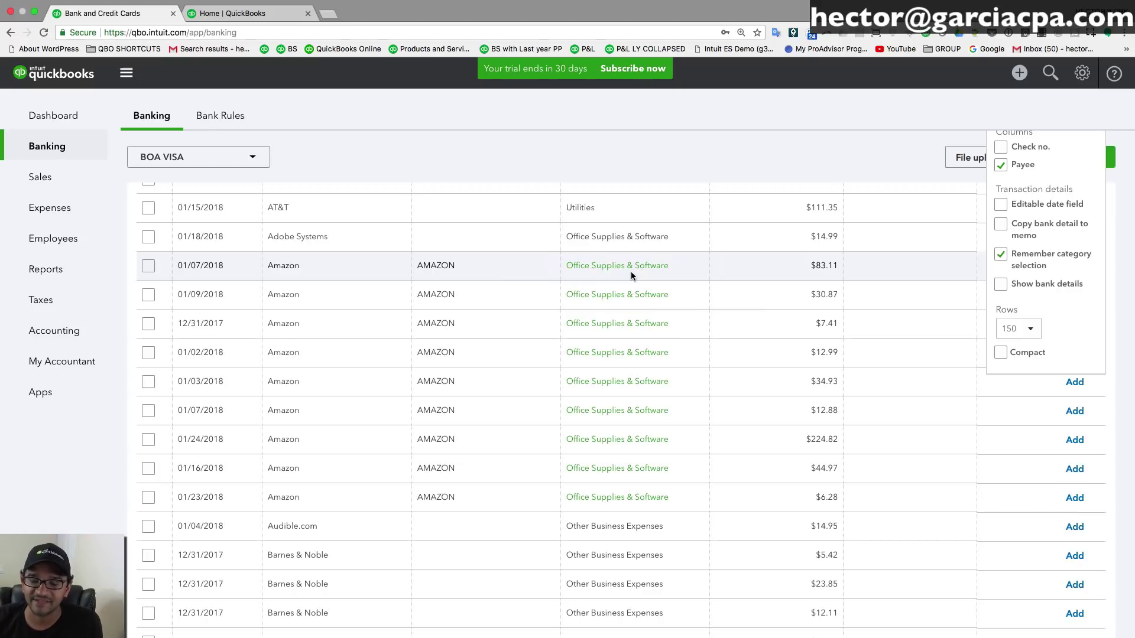
{"action": "left_click_drag", "start_coordinate": [567, 265], "coordinate": [683, 260]}
{"action": "left_click", "coordinate": [676, 277]}
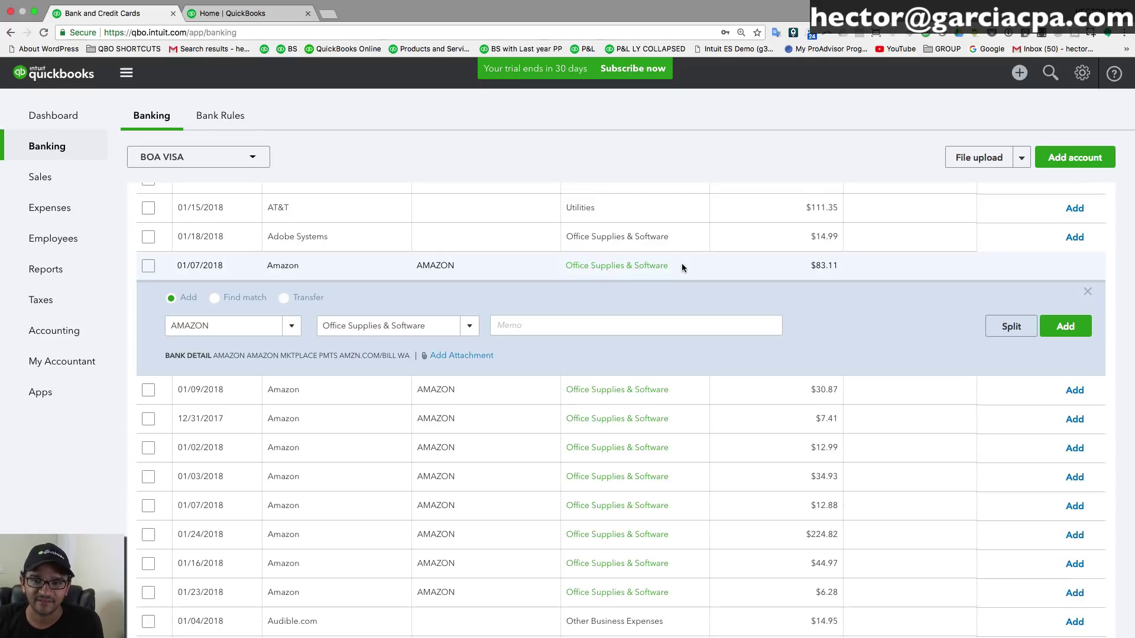
- Filter to the suggested category Office supplies & software expenses and add all nine Amazon transactions as a batch
{"action": "scroll", "coordinate": [331, 275], "scroll_direction": "up", "scroll_amount": 3}
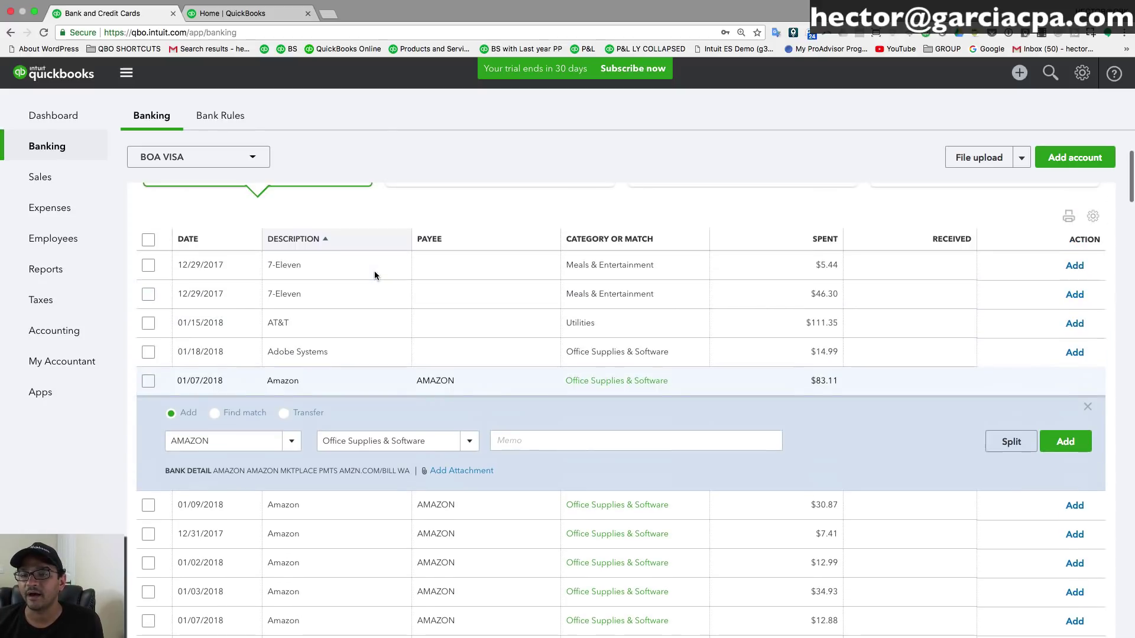
{"action": "scroll", "coordinate": [442, 303], "scroll_direction": "up", "scroll_amount": 3}
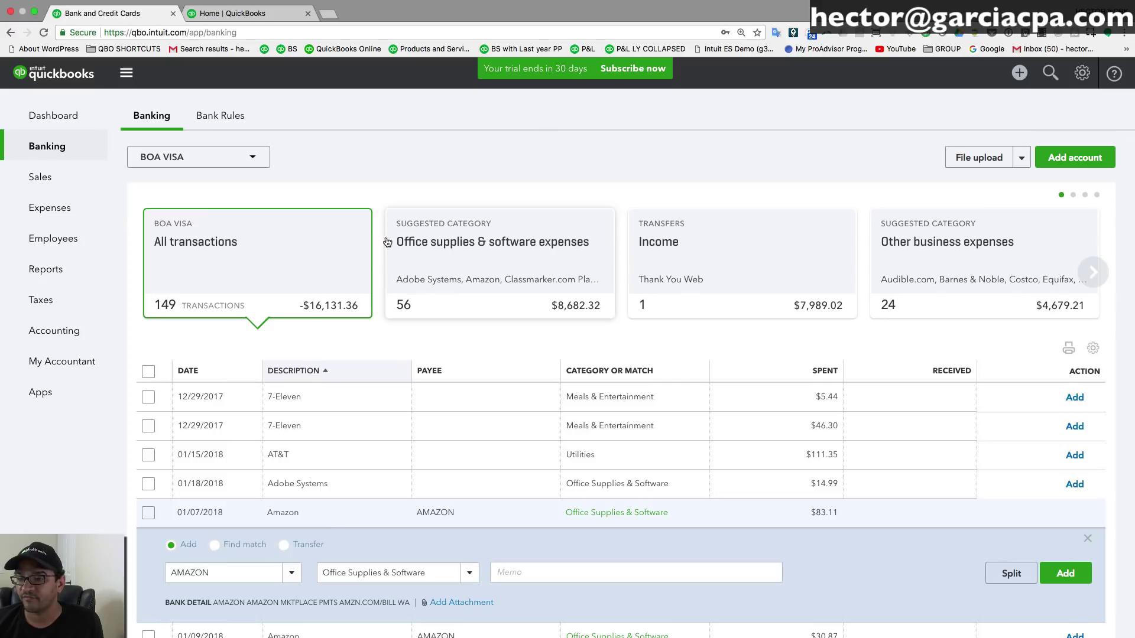
{"action": "left_click", "coordinate": [491, 252]}
{"action": "scroll", "coordinate": [502, 311], "scroll_direction": "down", "scroll_amount": 5}
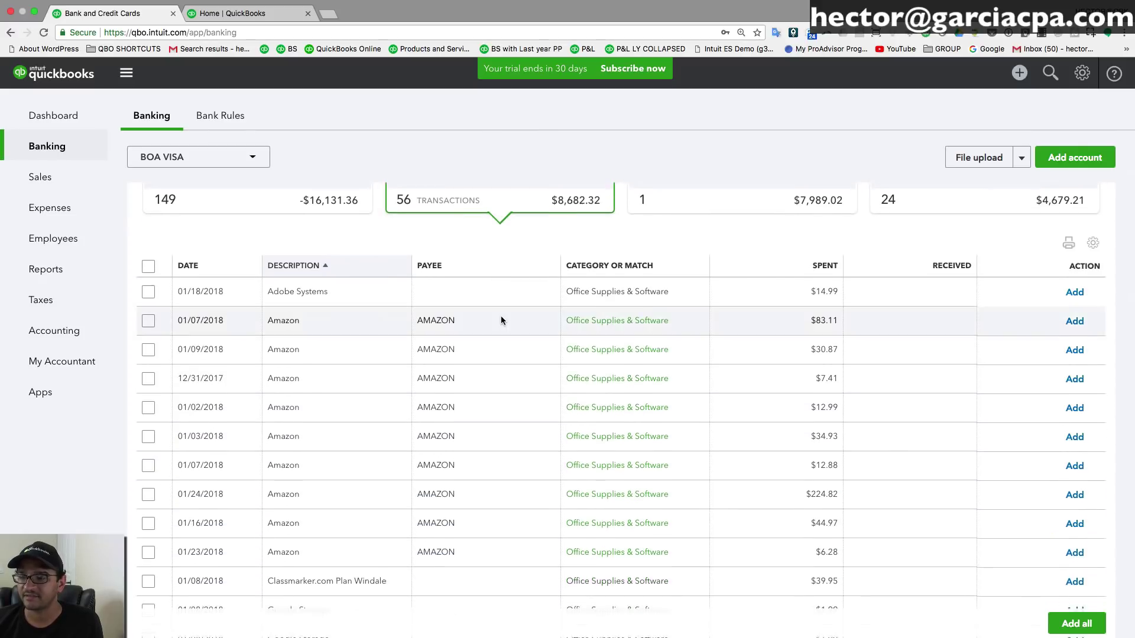
{"action": "left_click", "coordinate": [149, 269]}
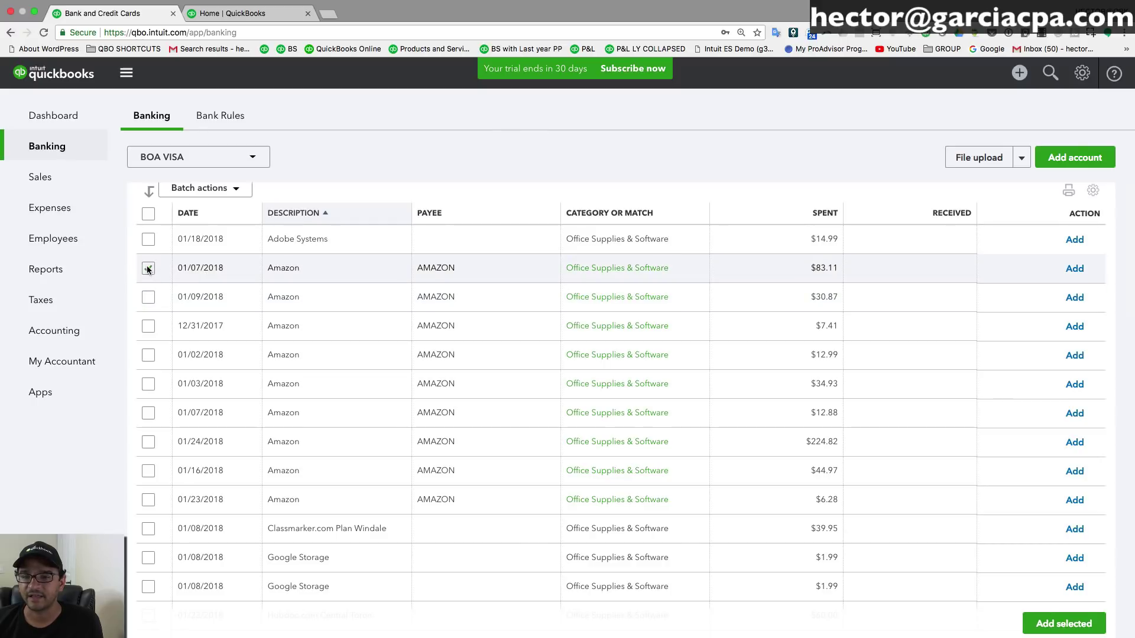
{"action": "left_click", "coordinate": [148, 501], "text": "shift"}
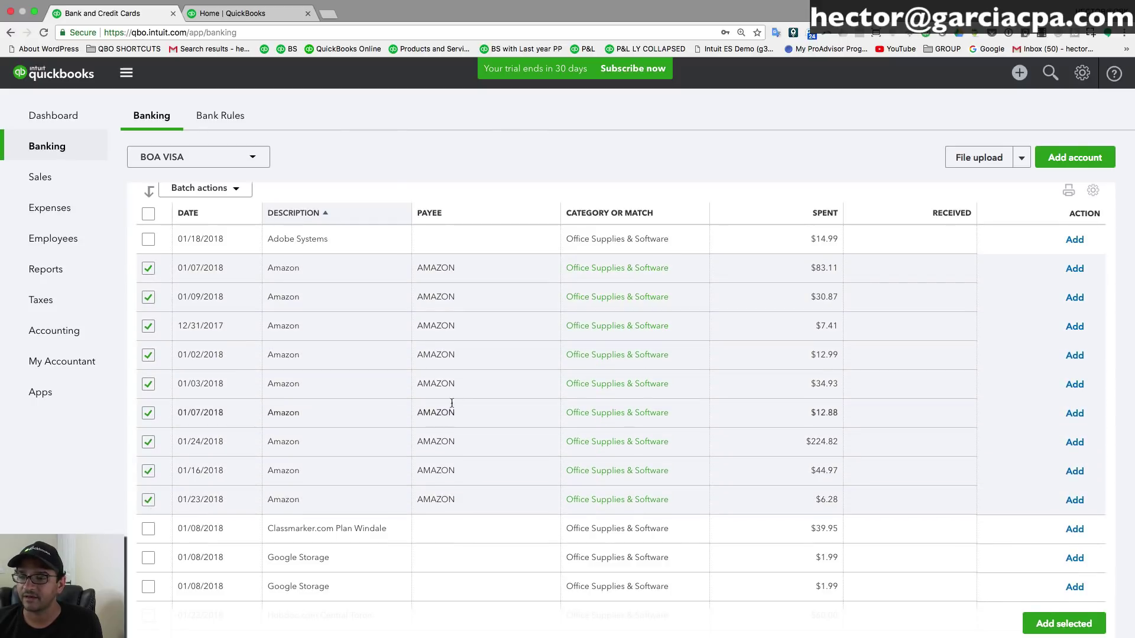
{"action": "left_click", "coordinate": [1071, 628]}
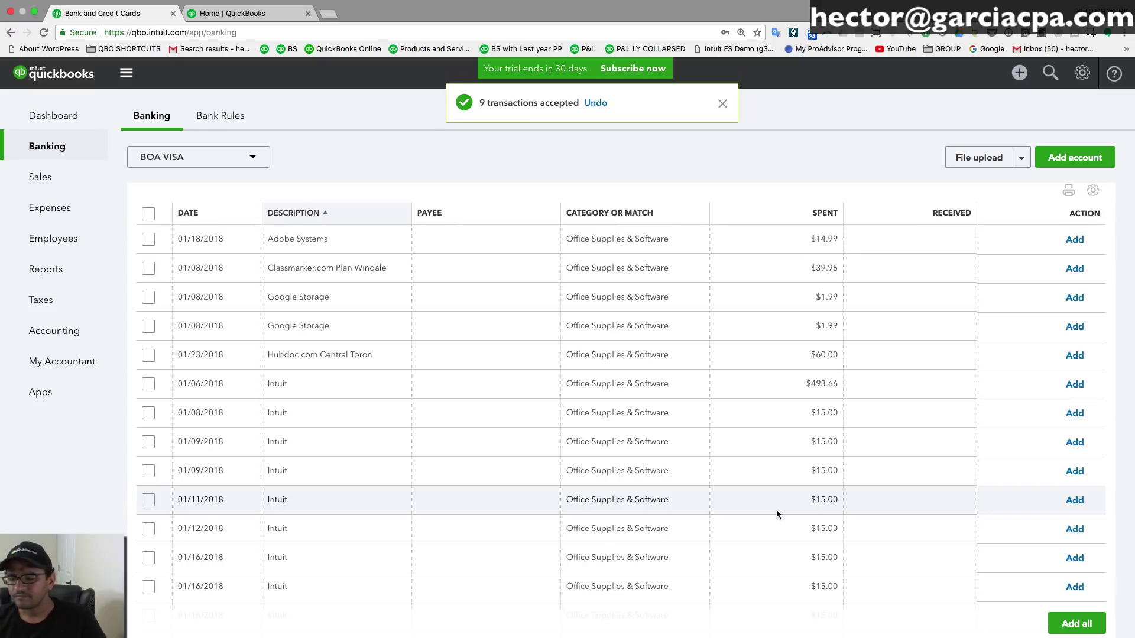
- Look through the remaining transactions suggested for Office supplies & software expenses
{"action": "scroll", "coordinate": [662, 461], "scroll_direction": "down", "scroll_amount": 7}
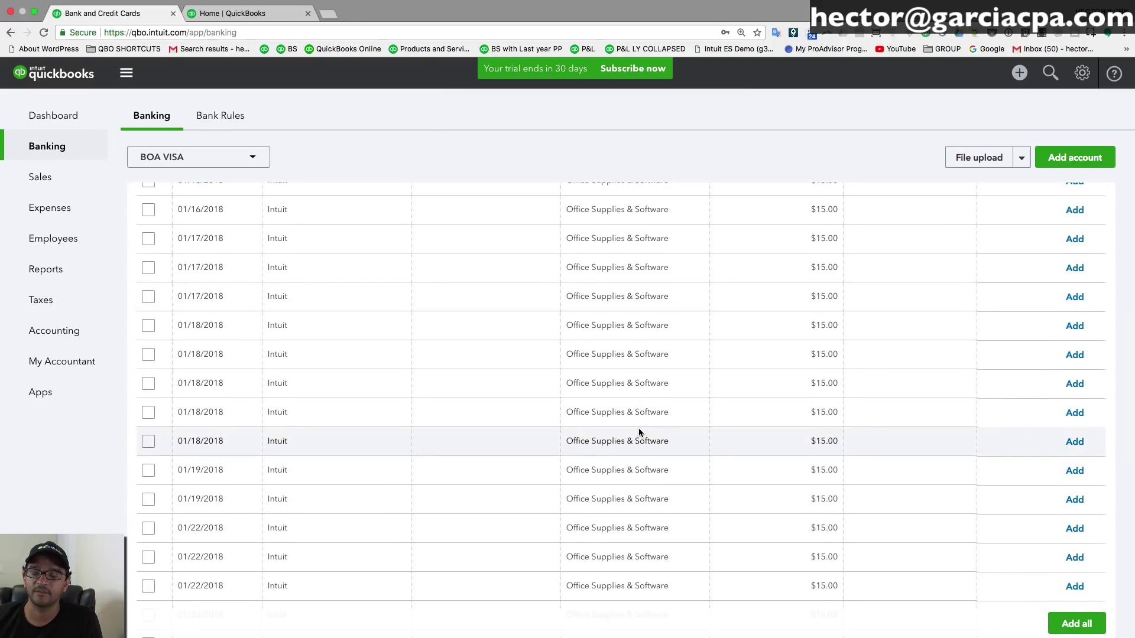
{"action": "scroll", "coordinate": [636, 413], "scroll_direction": "down", "scroll_amount": 6}
{"action": "scroll", "coordinate": [633, 403], "scroll_direction": "down", "scroll_amount": 5}
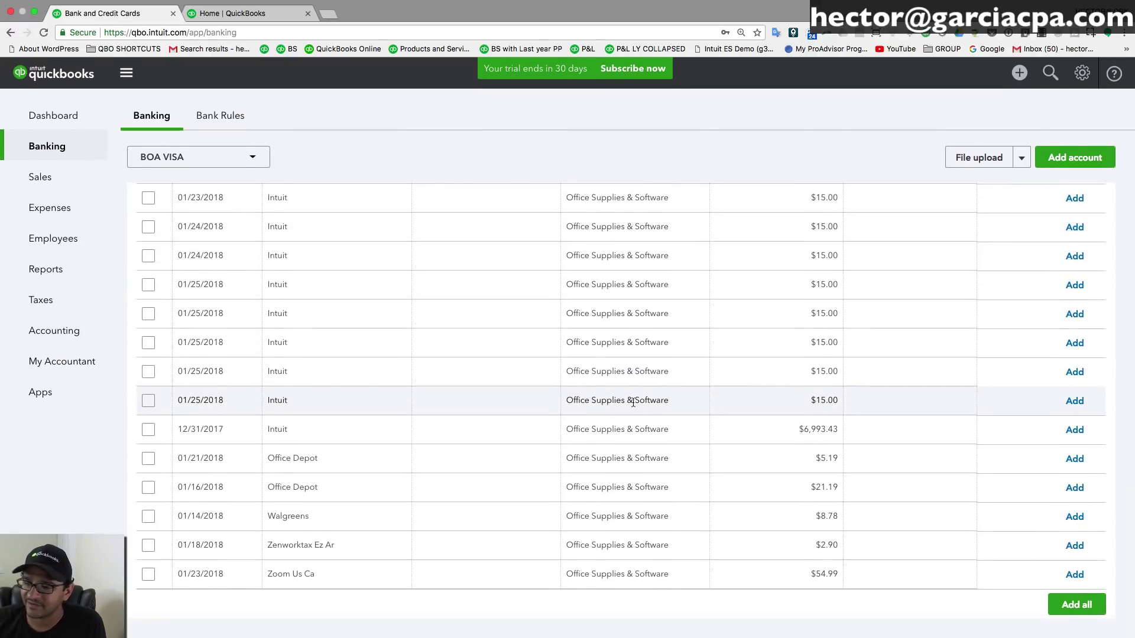
{"action": "scroll", "coordinate": [523, 384], "scroll_direction": "up", "scroll_amount": 15}
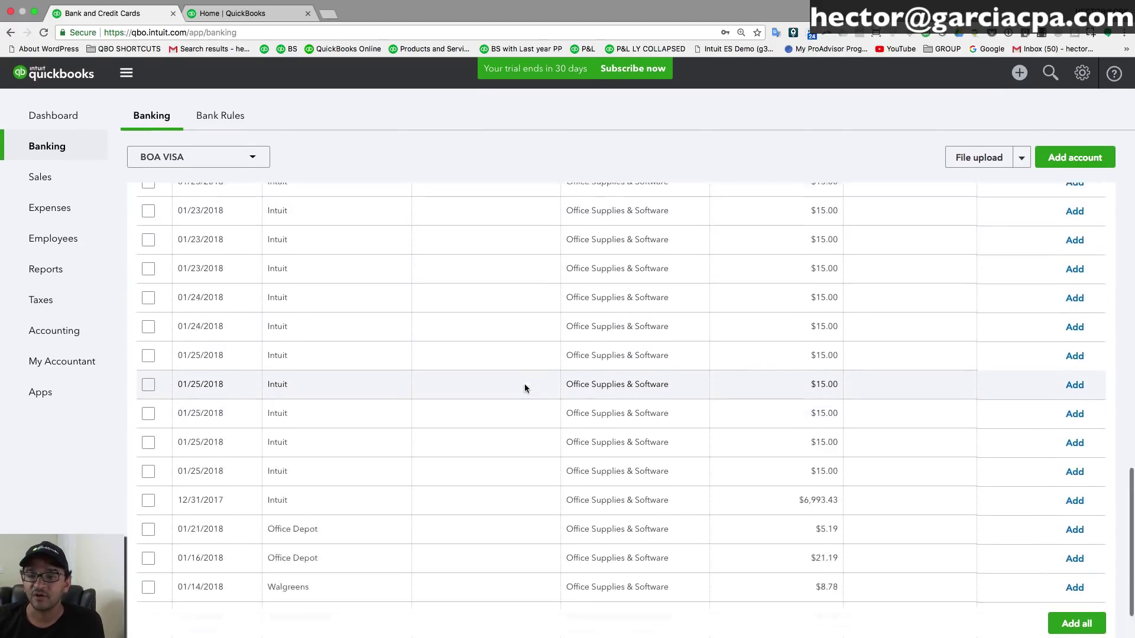
{"action": "scroll", "coordinate": [506, 477], "scroll_direction": "down", "scroll_amount": 8}
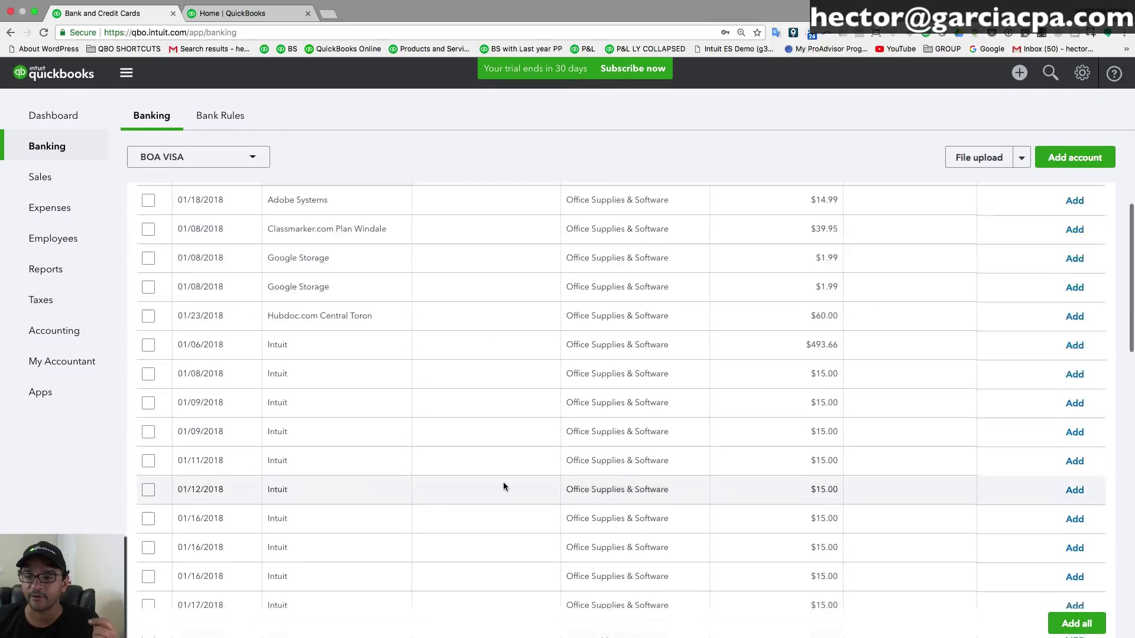
{"action": "scroll", "coordinate": [503, 481], "scroll_direction": "up", "scroll_amount": 10}
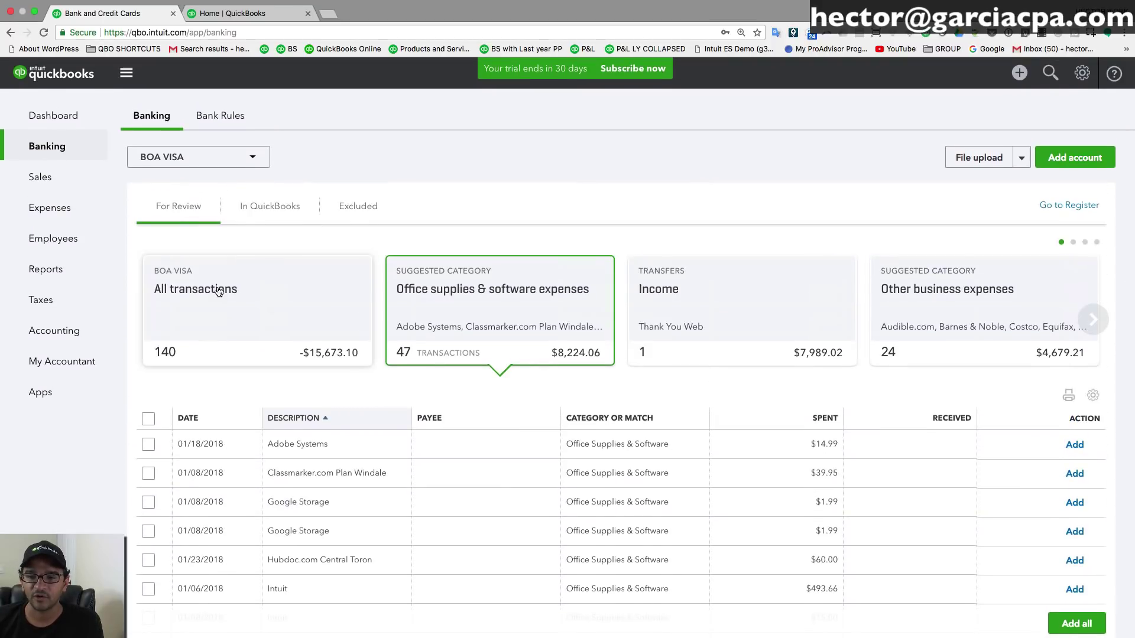
- From all BOA VISA transactions, select the four Barnes & Noble charges and batch-modify them with the new vendor Barnes Noble as payee
{"action": "left_click", "coordinate": [217, 294]}
{"action": "scroll", "coordinate": [347, 339], "scroll_direction": "down", "scroll_amount": 5}
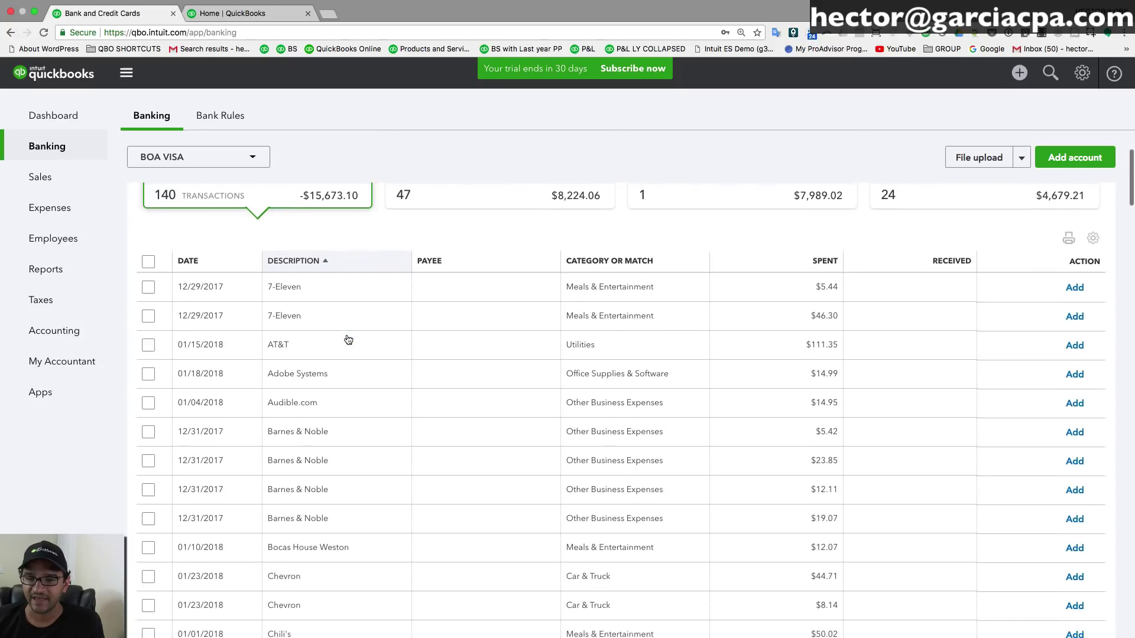
{"action": "scroll", "coordinate": [455, 390], "scroll_direction": "up", "scroll_amount": 1}
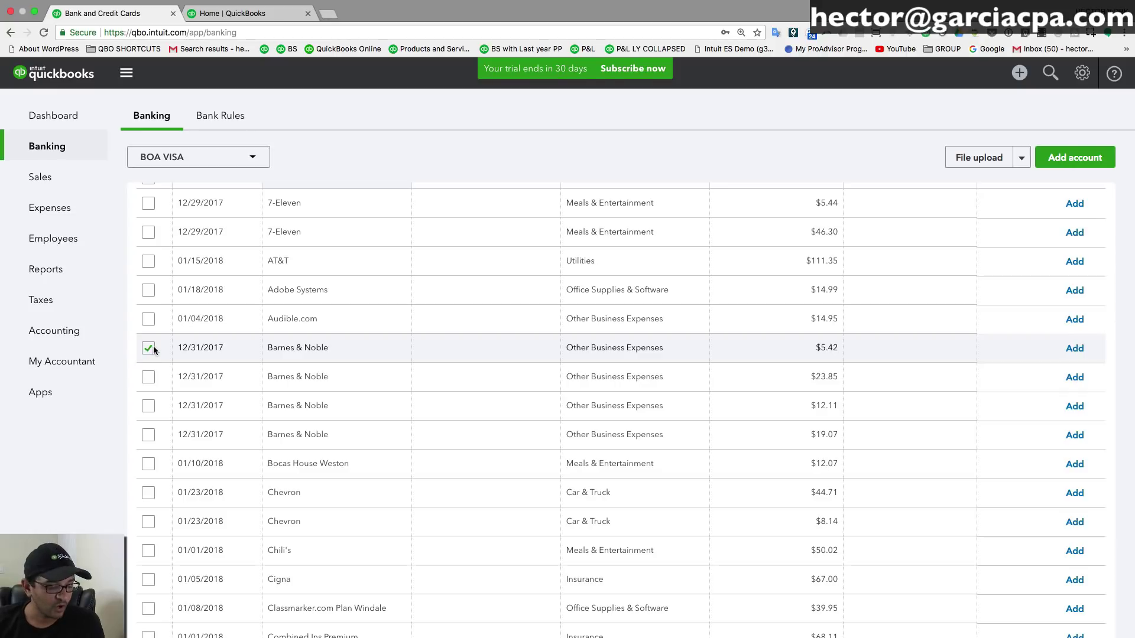
{"action": "left_click", "coordinate": [148, 436]}
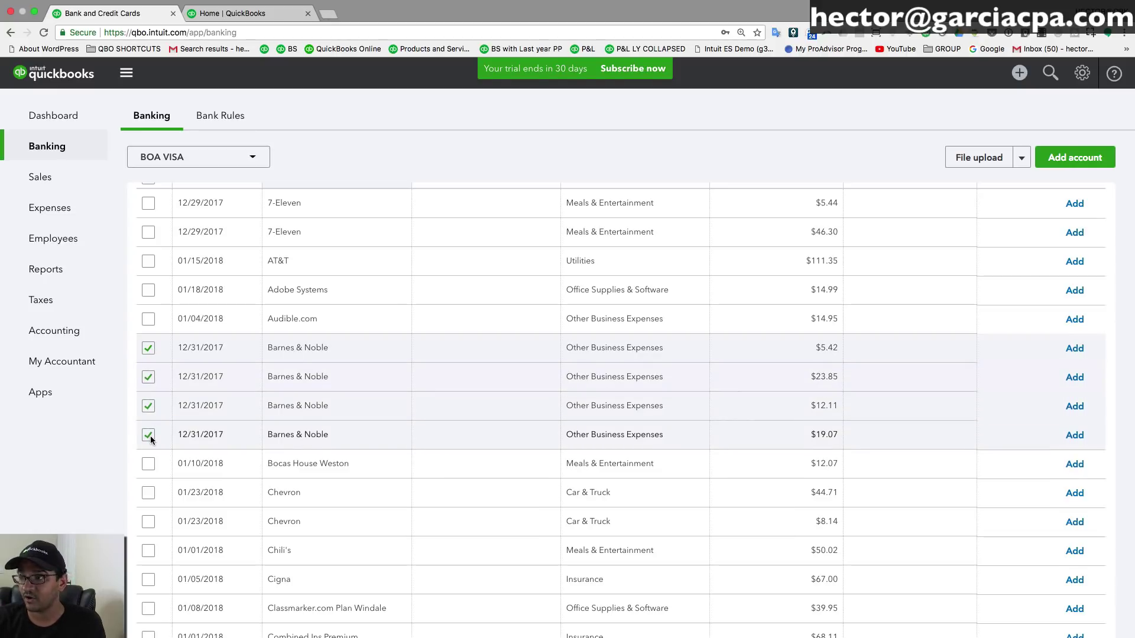
{"action": "scroll", "coordinate": [239, 390], "scroll_direction": "up", "scroll_amount": 3}
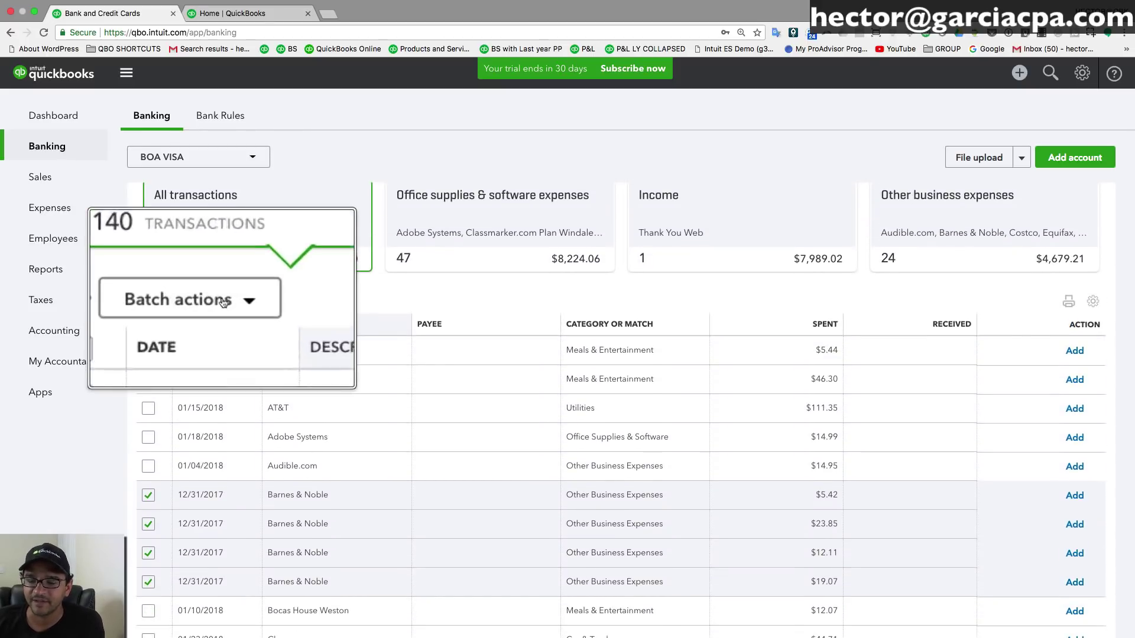
{"action": "left_click", "coordinate": [221, 302]}
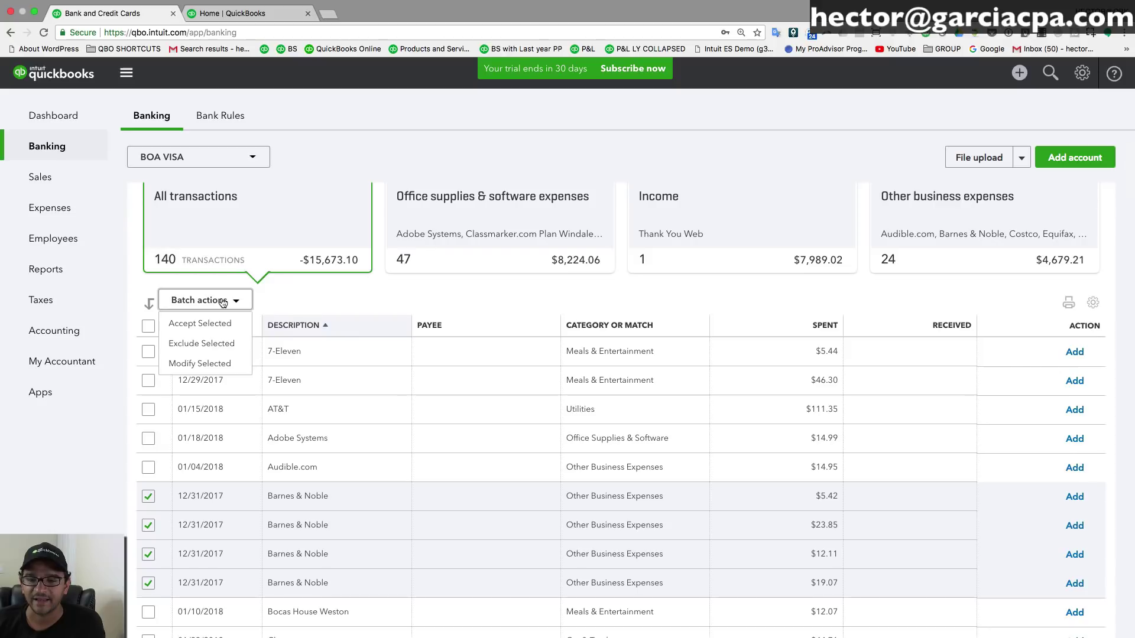
{"action": "left_click", "coordinate": [210, 367]}
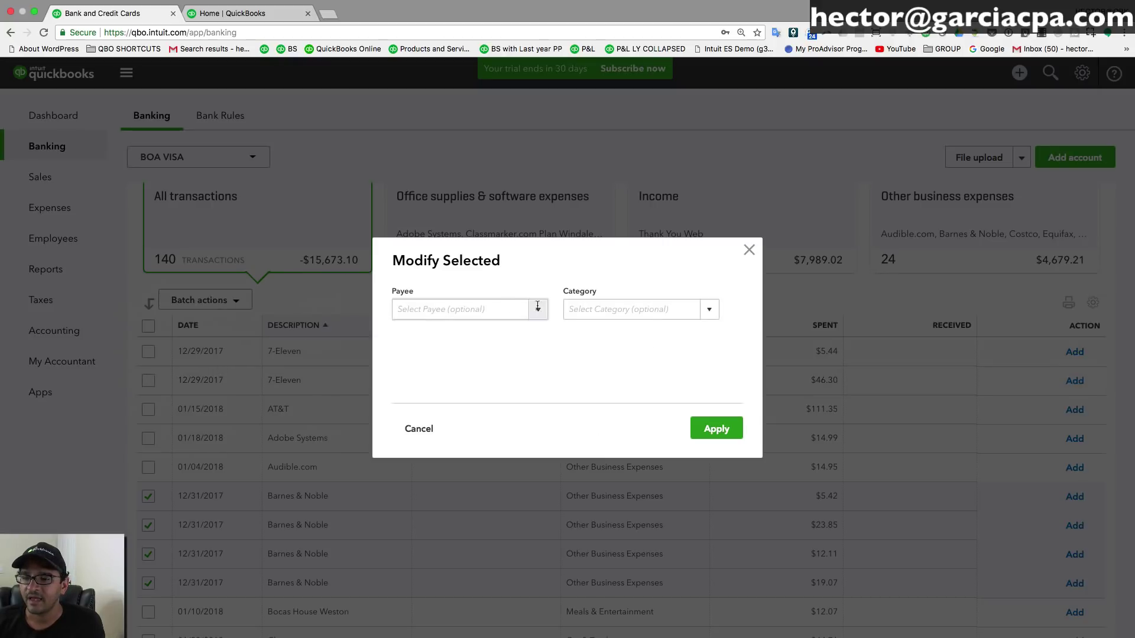
{"action": "left_click", "coordinate": [462, 310]}
{"action": "type", "text": "Ba"}
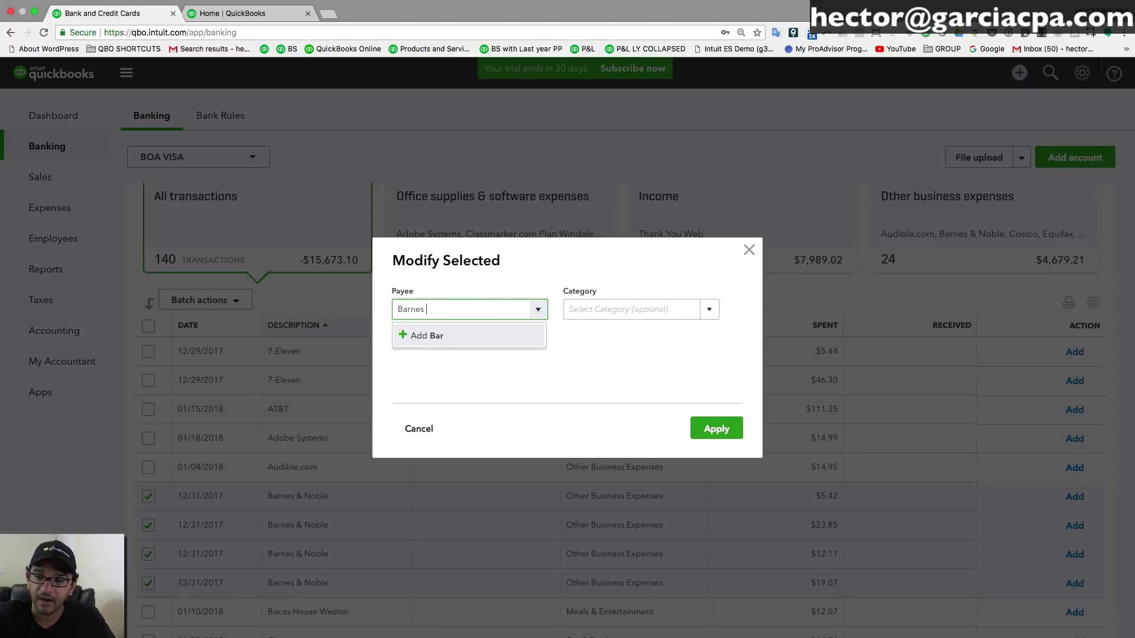
{"action": "type", "text": "rnes"}
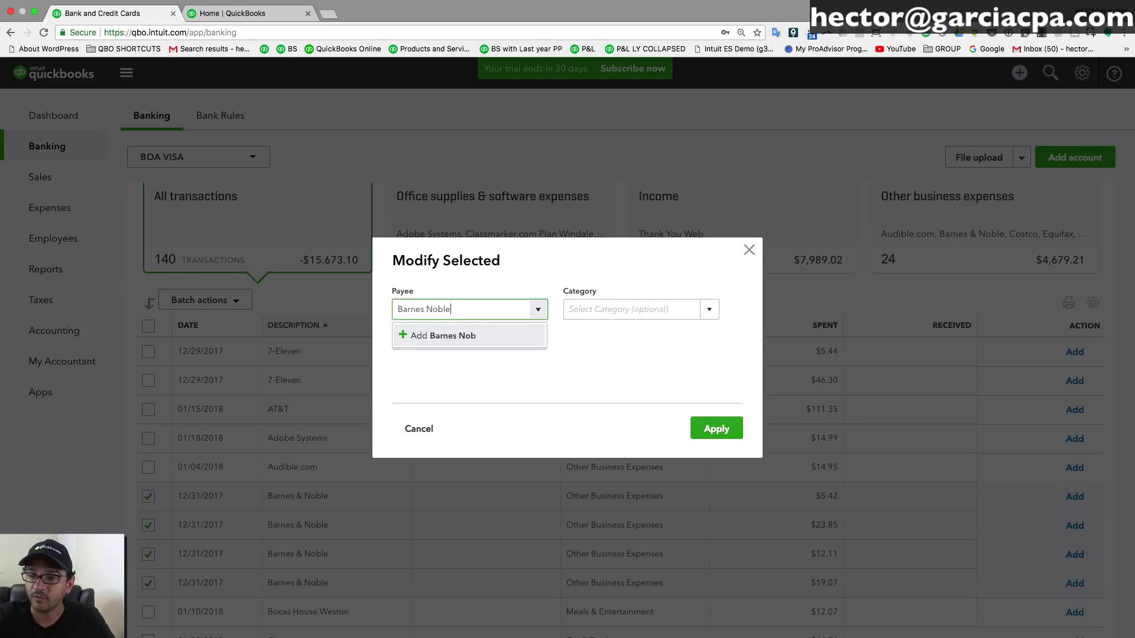
{"action": "left_click", "coordinate": [455, 335]}
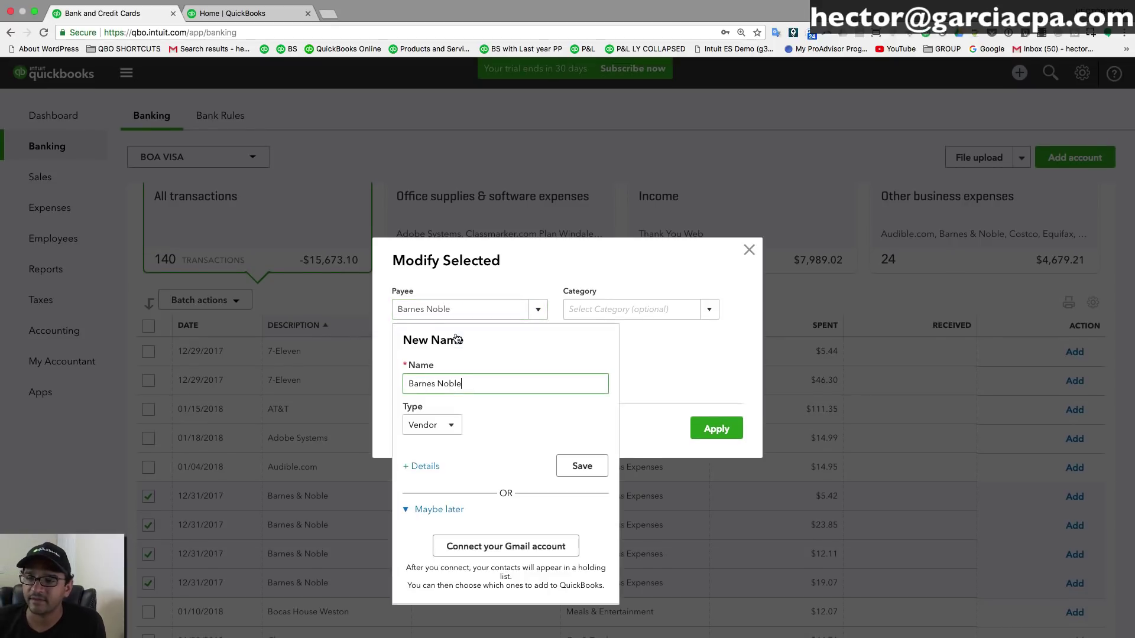
{"action": "left_click", "coordinate": [571, 476]}
- Set the category Office Supplies & Software for the selected Barnes & Noble charges and apply the batch modification
{"action": "left_click", "coordinate": [594, 311]}
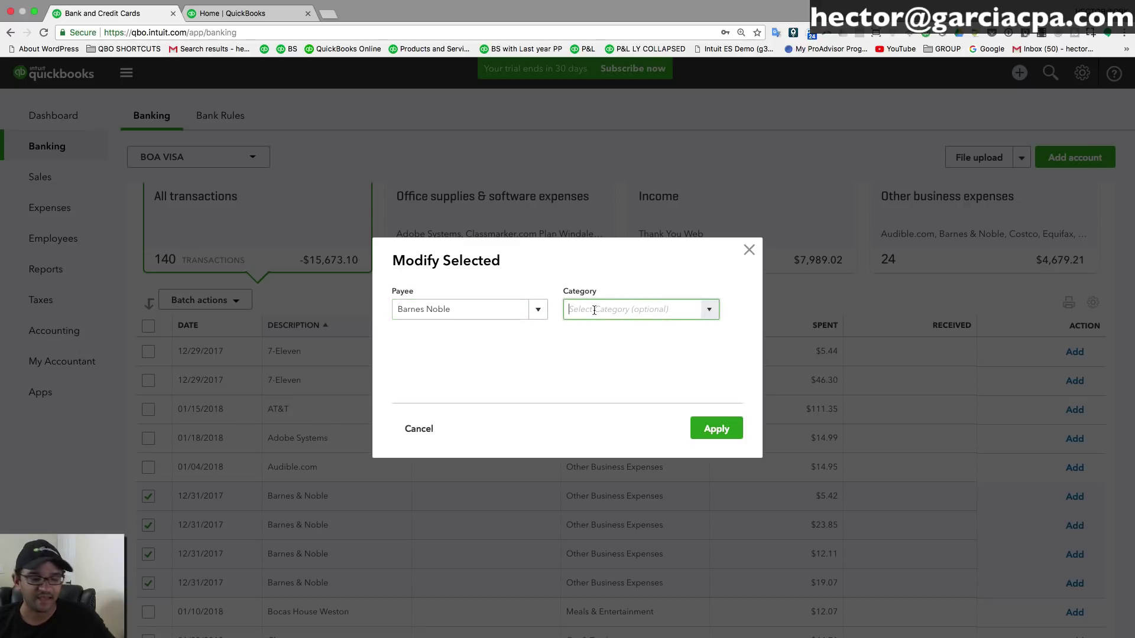
{"action": "type", "text": "Office Supplies & Software"}
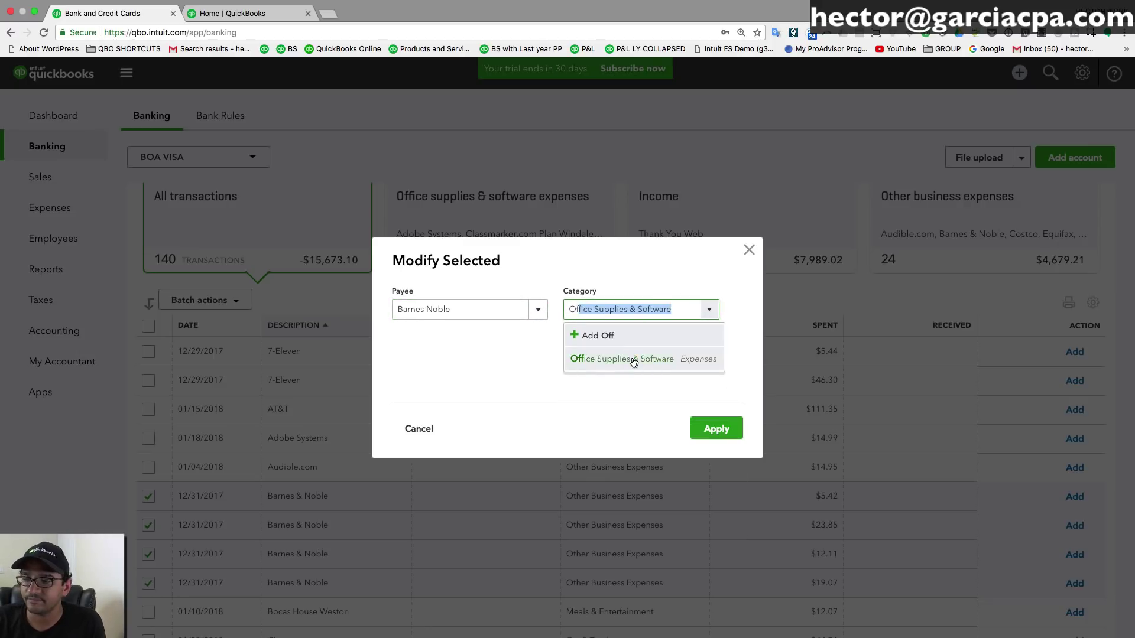
{"action": "left_click", "coordinate": [633, 361]}
{"action": "left_click", "coordinate": [716, 431]}
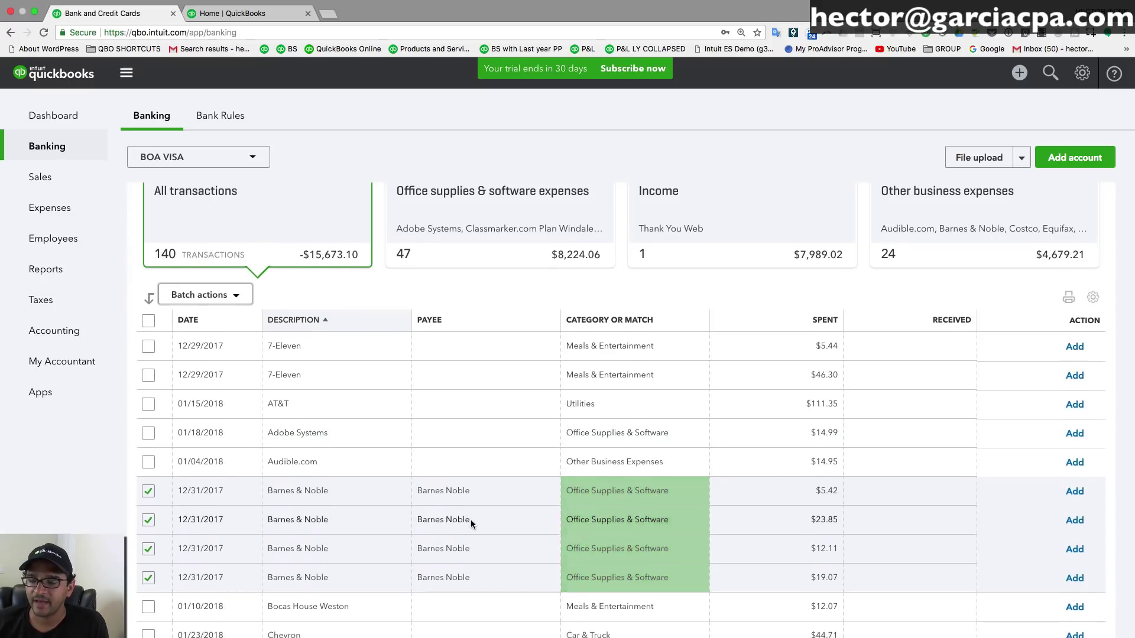
- Accept the four selected Barnes & Noble charges as a batch
{"action": "scroll", "coordinate": [471, 520], "scroll_direction": "down", "scroll_amount": 2}
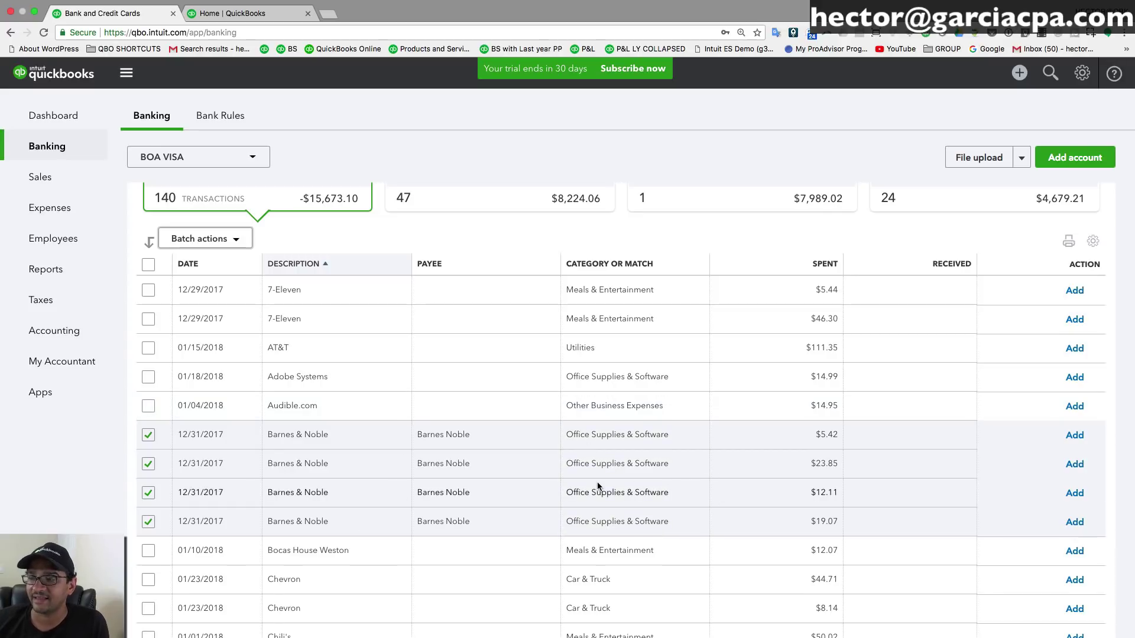
{"action": "left_click", "coordinate": [225, 241]}
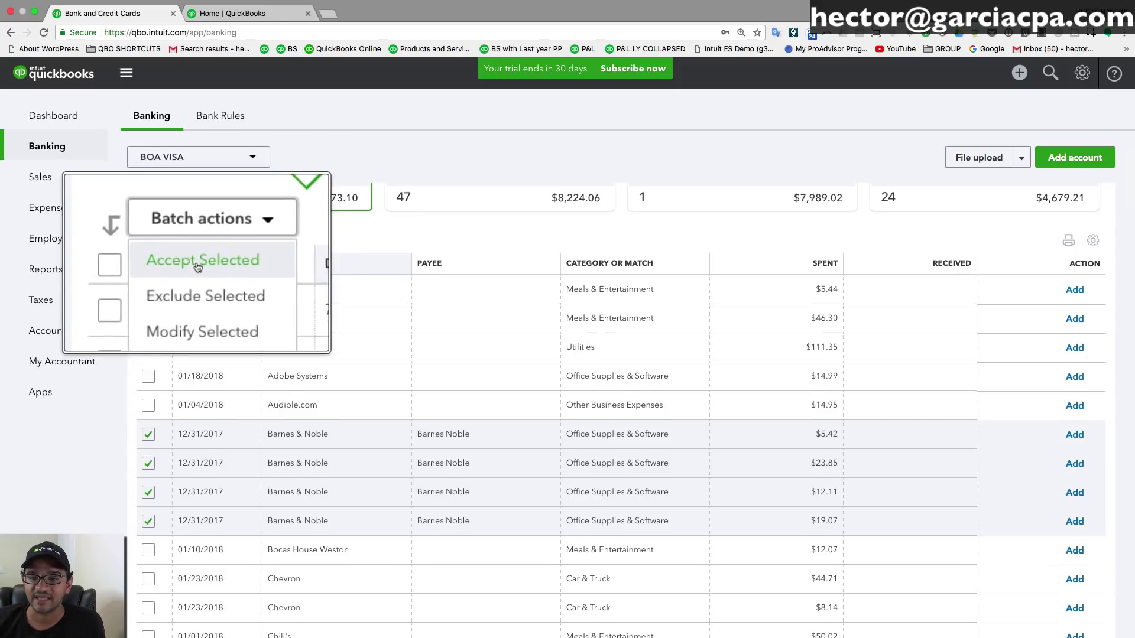
{"action": "scroll", "coordinate": [1105, 597], "scroll_direction": "up", "scroll_amount": 3}
{"action": "scroll", "coordinate": [1105, 597], "scroll_direction": "down", "scroll_amount": 20}
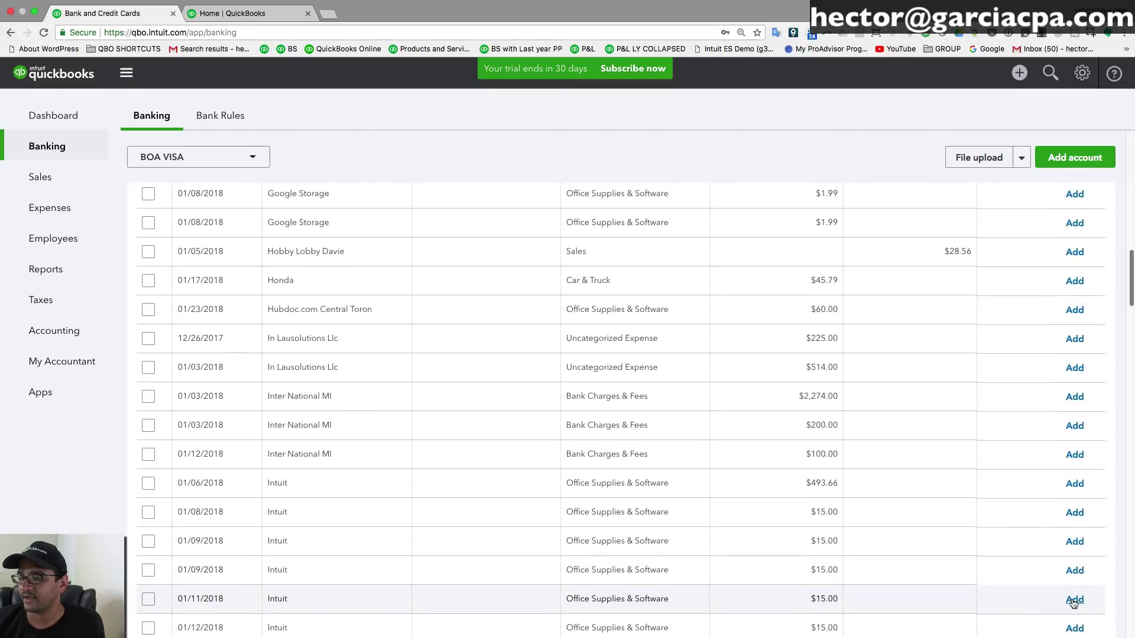
{"action": "scroll", "coordinate": [1078, 612], "scroll_direction": "down", "scroll_amount": 5}
{"action": "scroll", "coordinate": [1035, 538], "scroll_direction": "up", "scroll_amount": 20}
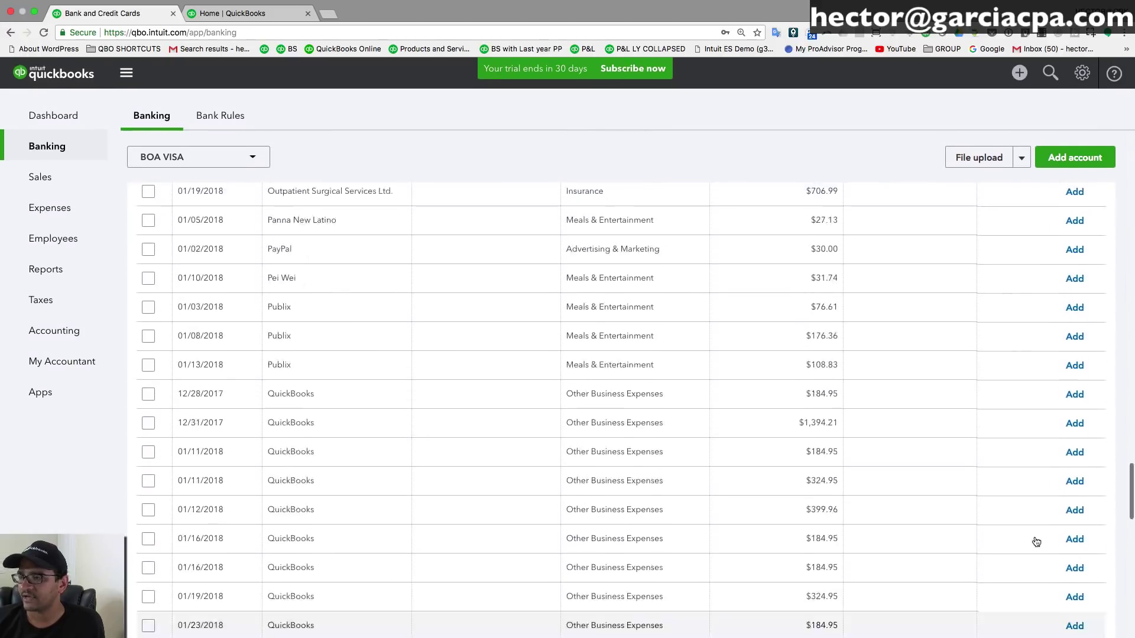
{"action": "scroll", "coordinate": [1035, 536], "scroll_direction": "down", "scroll_amount": 4}
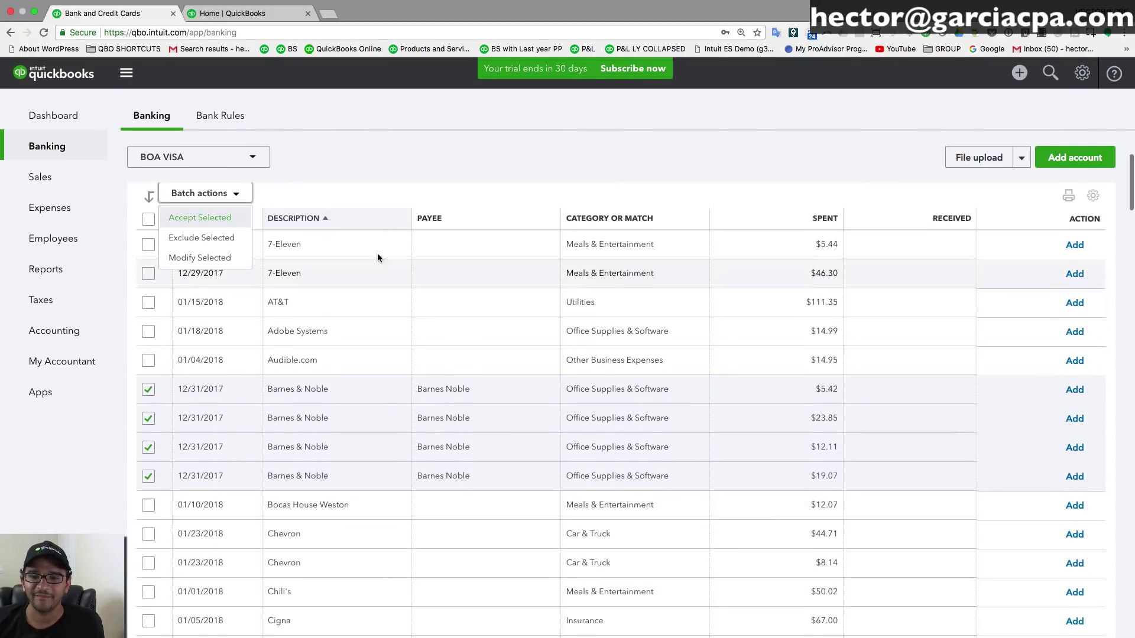
{"action": "left_click", "coordinate": [196, 214]}
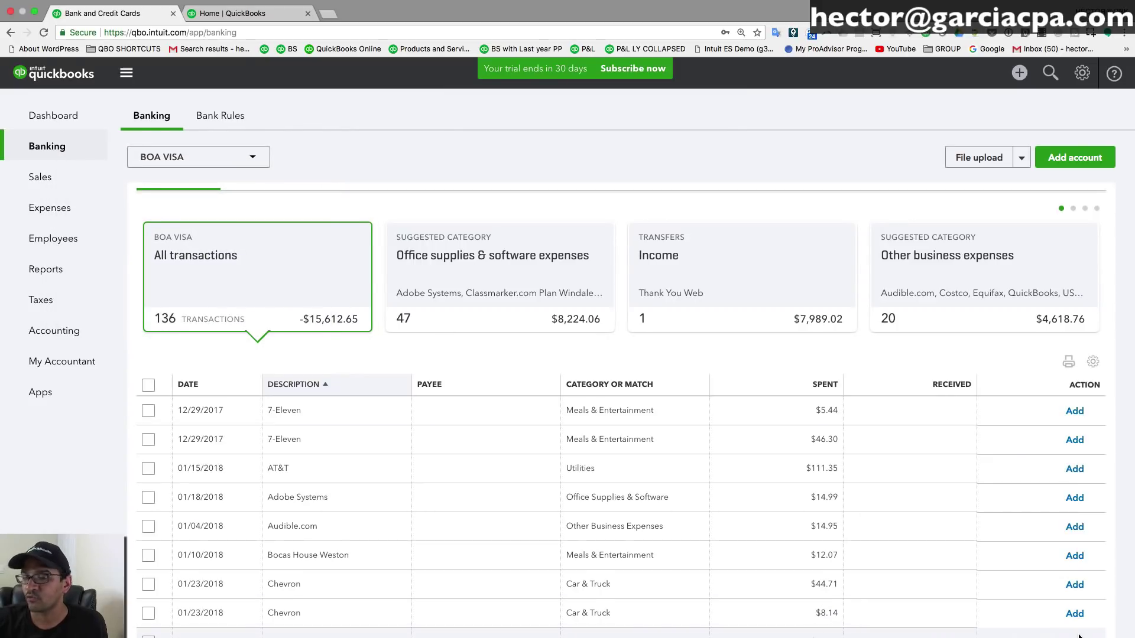
- Filter to the suggested category Office supplies & software expenses and assign the new payee Google Storage to the first Google Storage charge
{"action": "left_click", "coordinate": [515, 247]}
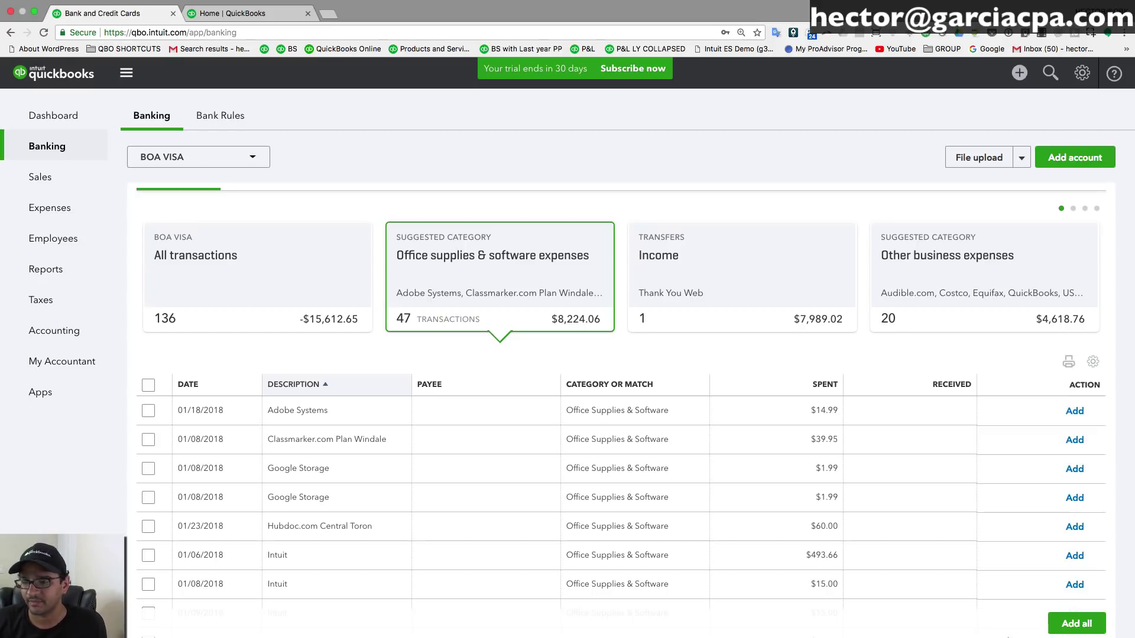
{"action": "scroll", "coordinate": [600, 512], "scroll_direction": "down", "scroll_amount": 3}
{"action": "scroll", "coordinate": [434, 306], "scroll_direction": "up", "scroll_amount": 5}
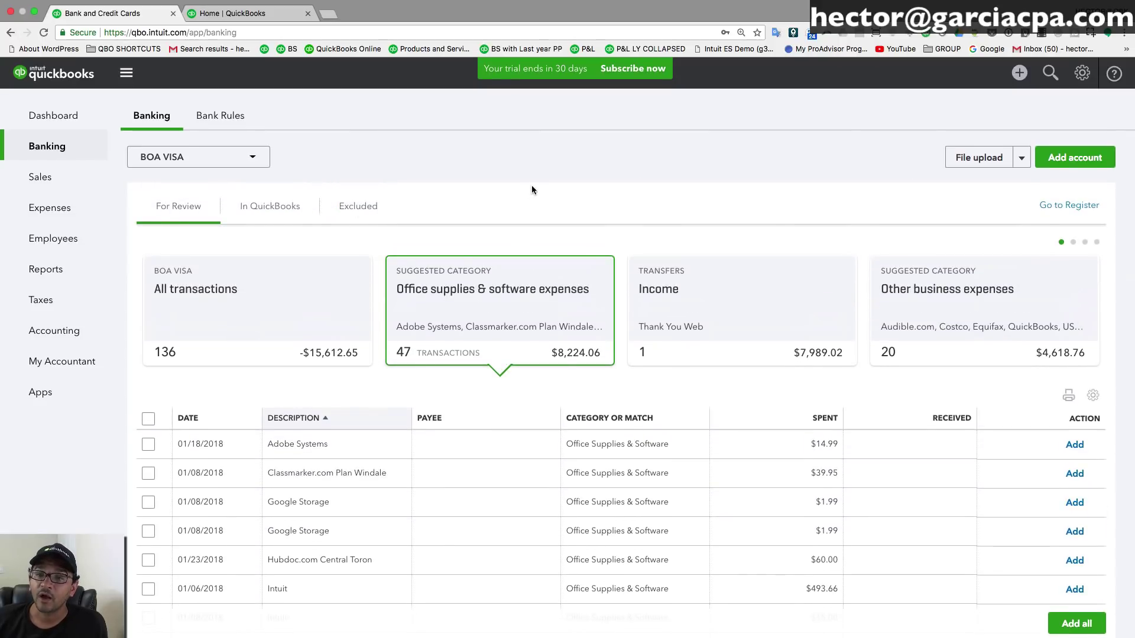
{"action": "scroll", "coordinate": [458, 359], "scroll_direction": "down", "scroll_amount": 5}
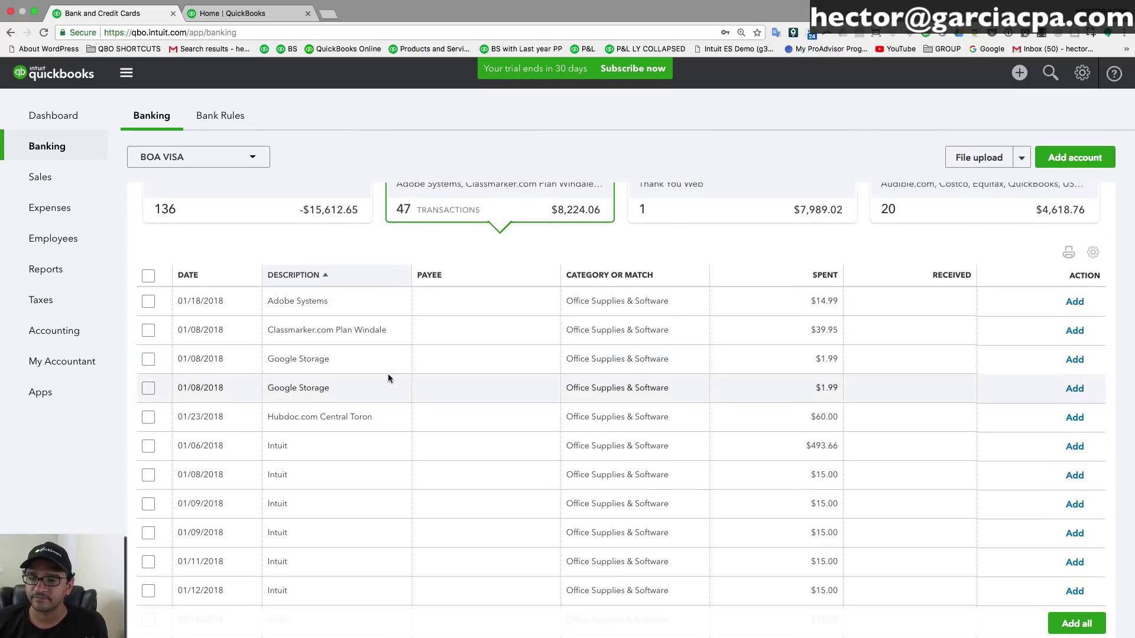
{"action": "scroll", "coordinate": [388, 378], "scroll_direction": "down", "scroll_amount": 5}
{"action": "scroll", "coordinate": [388, 378], "scroll_direction": "up", "scroll_amount": 3}
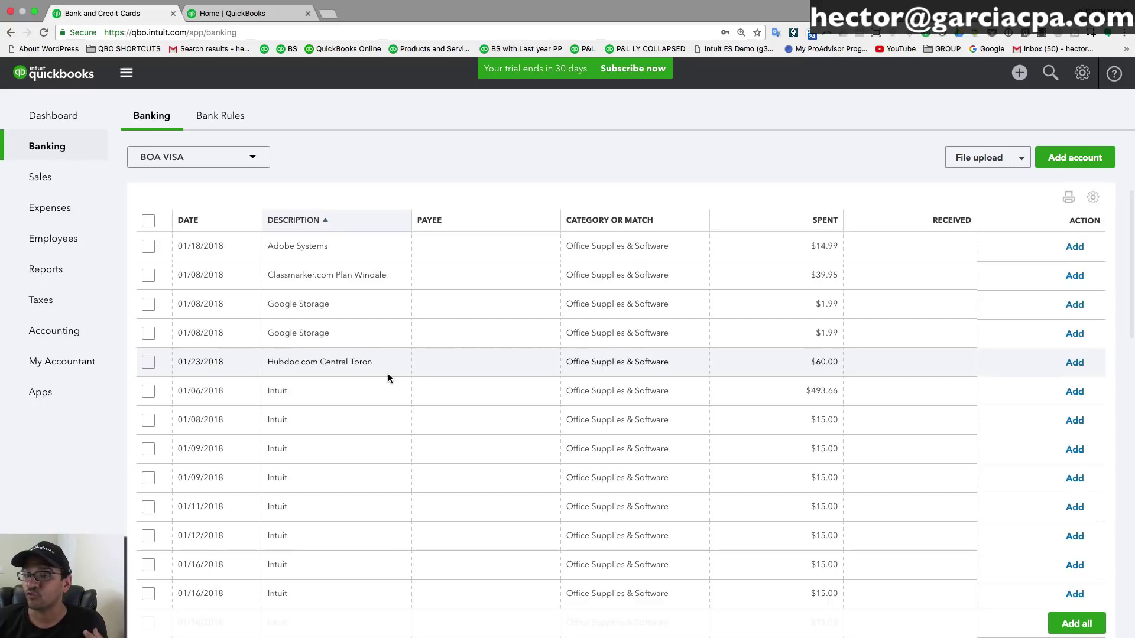
{"action": "left_click", "coordinate": [281, 305]}
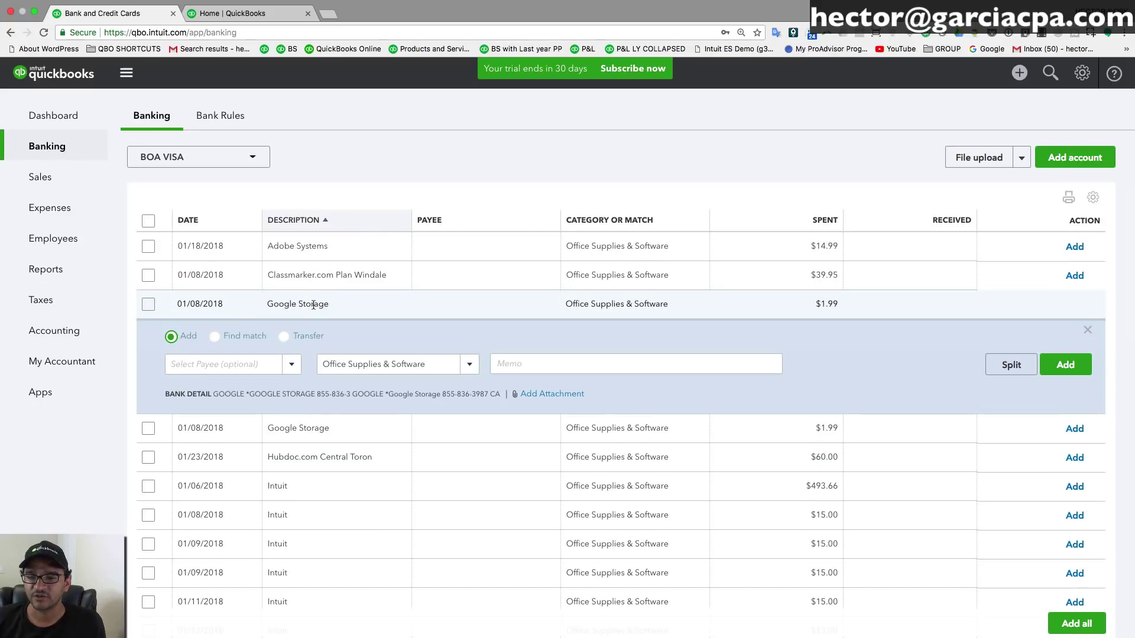
{"action": "left_click", "coordinate": [205, 365]}
{"action": "type", "text": "Google Storage"}
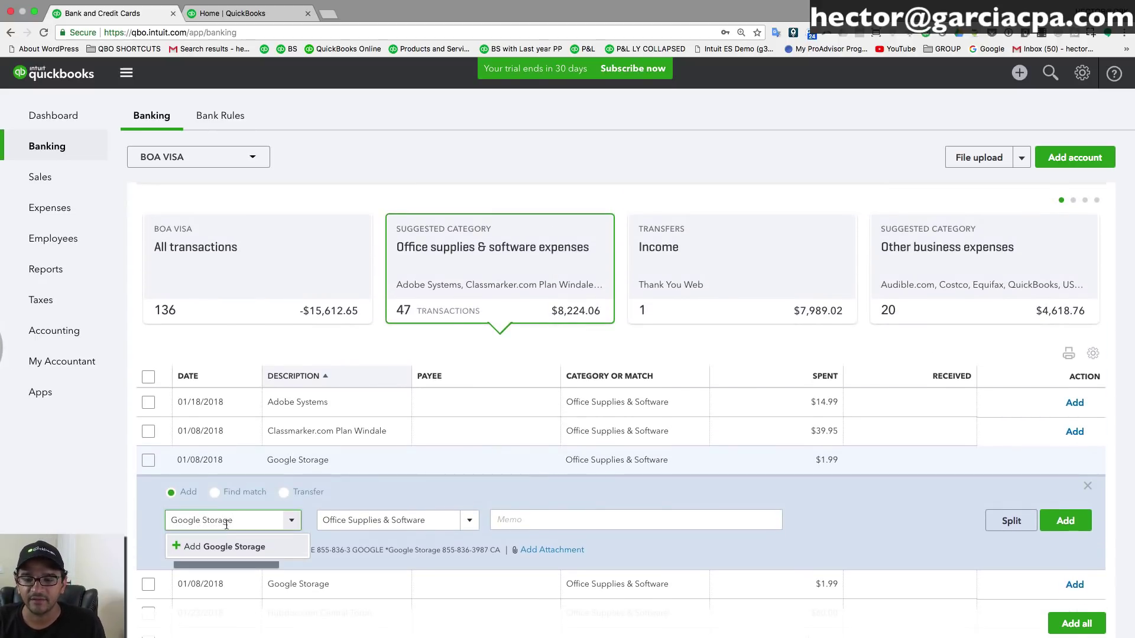
{"action": "left_click", "coordinate": [225, 547]}
{"action": "left_click", "coordinate": [354, 406]}
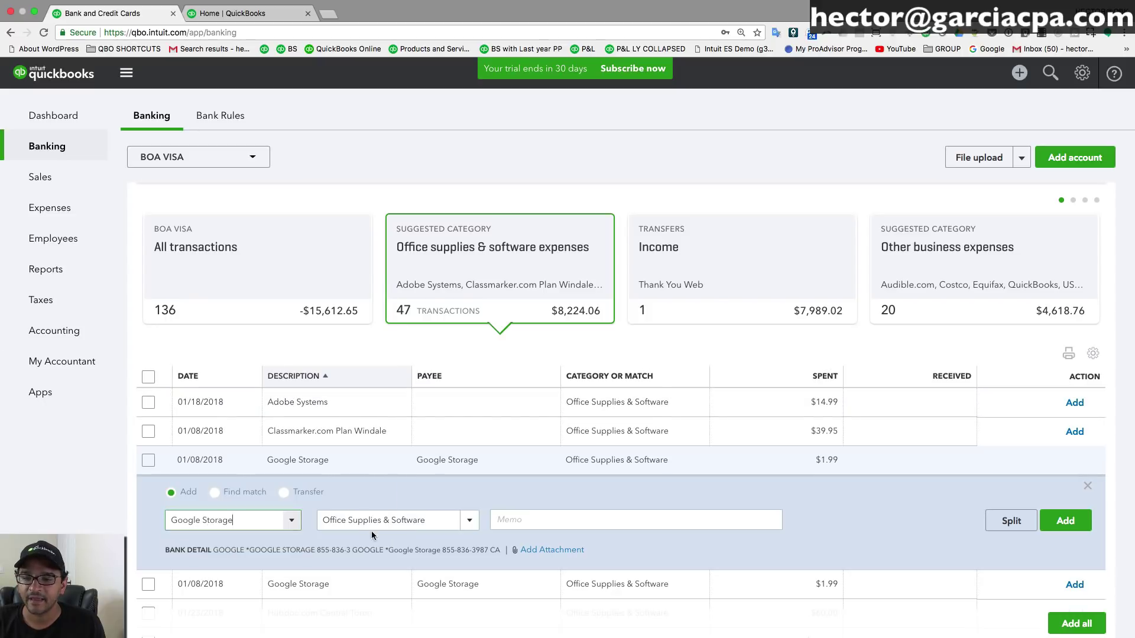
- Create the expense account Cloud Services and use it as the category of the open Google Storage charge
{"action": "key", "text": "Tab"}
{"action": "type", "text": "C"}
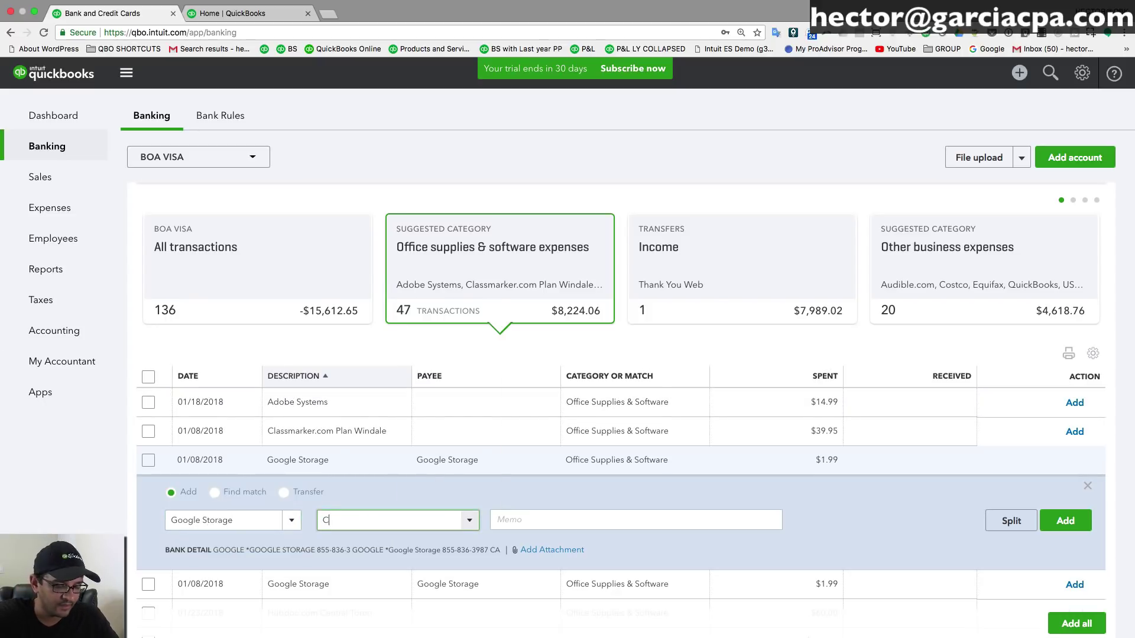
{"action": "type", "text": "loud Servic"}
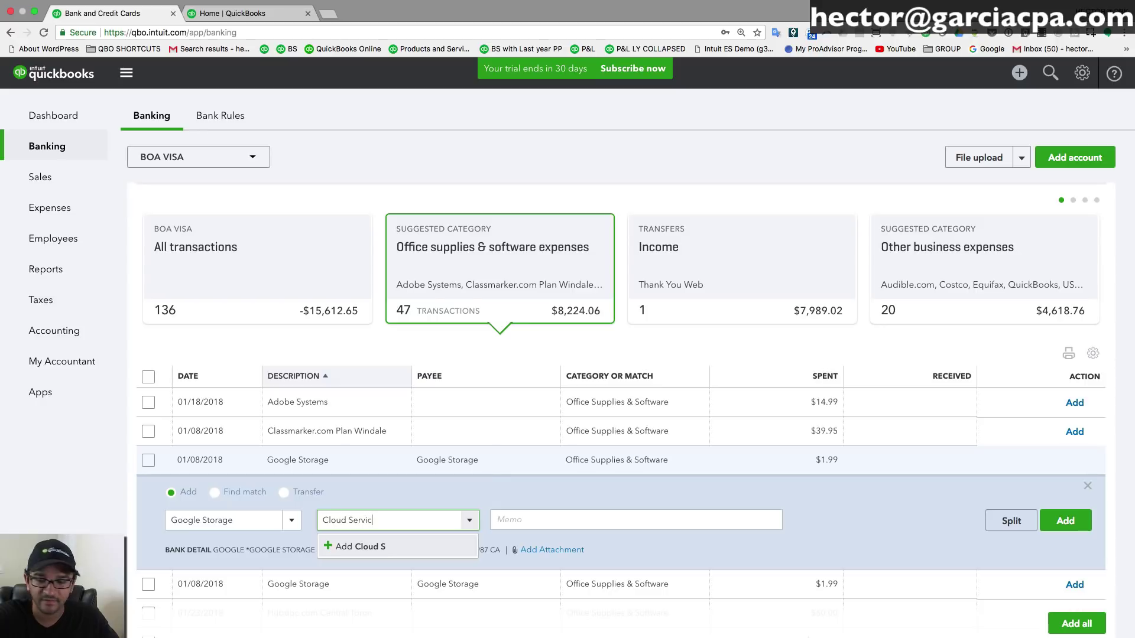
{"action": "type", "text": "es"}
{"action": "left_click", "coordinate": [364, 547]}
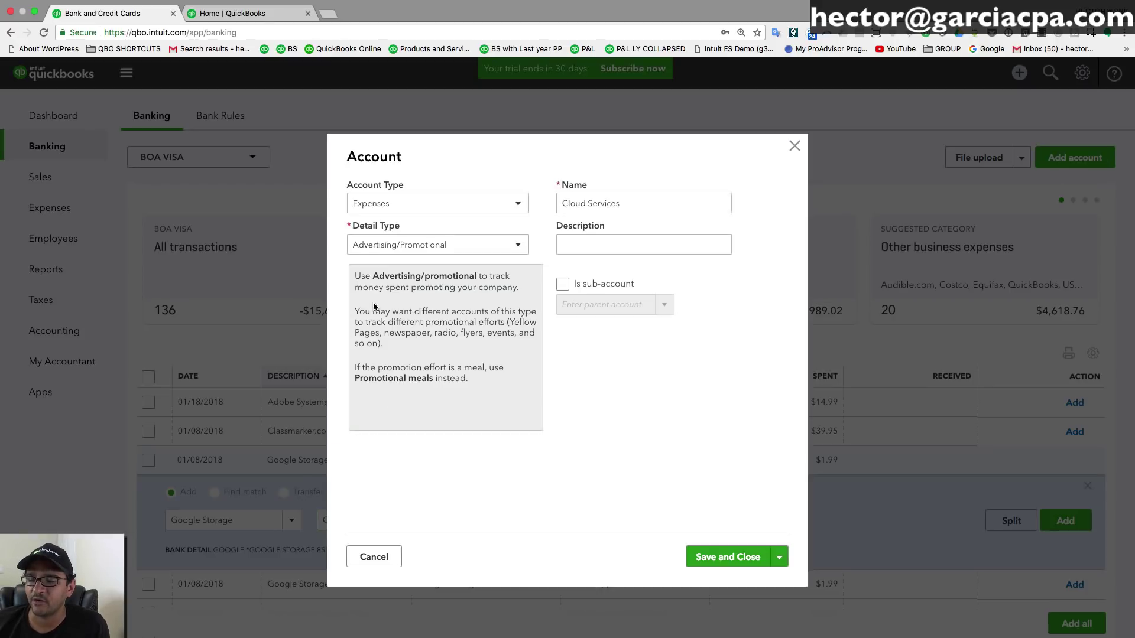
{"action": "left_click", "coordinate": [706, 559]}
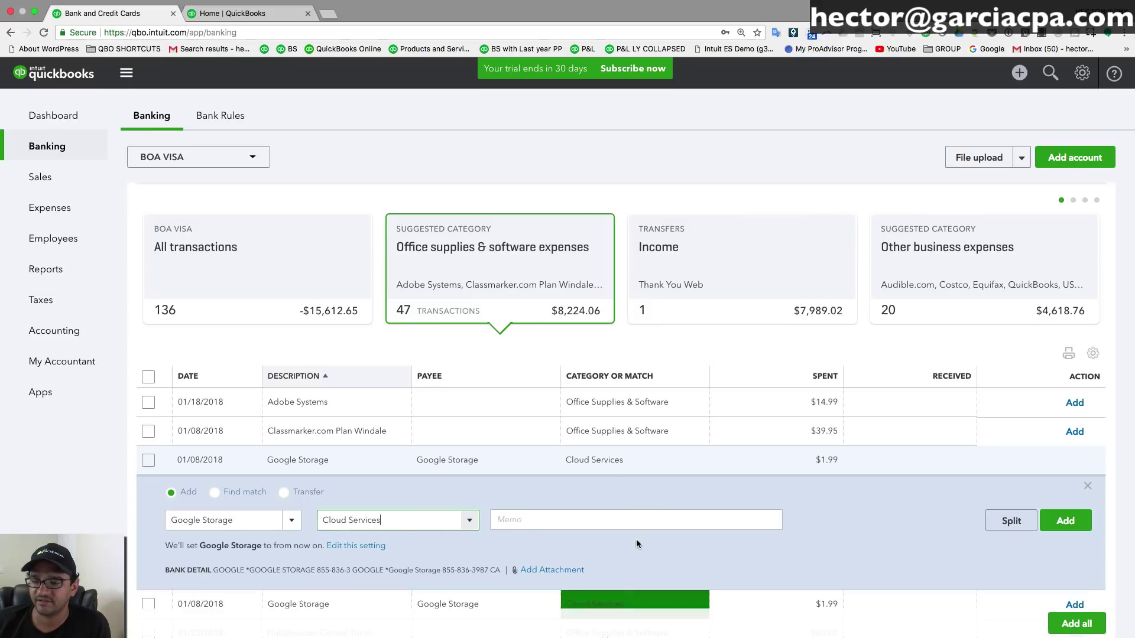
- Edit the remembered category setting to leave Google Storage uncategorized and save the rule
{"action": "scroll", "coordinate": [378, 431], "scroll_direction": "down", "scroll_amount": 3}
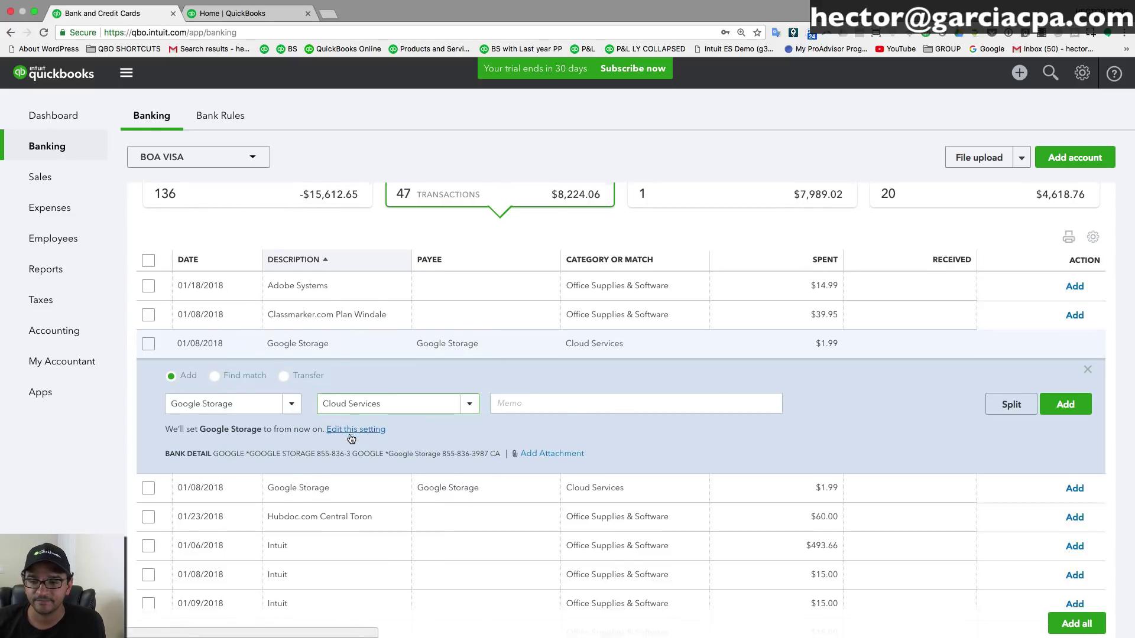
{"action": "left_click", "coordinate": [352, 437]}
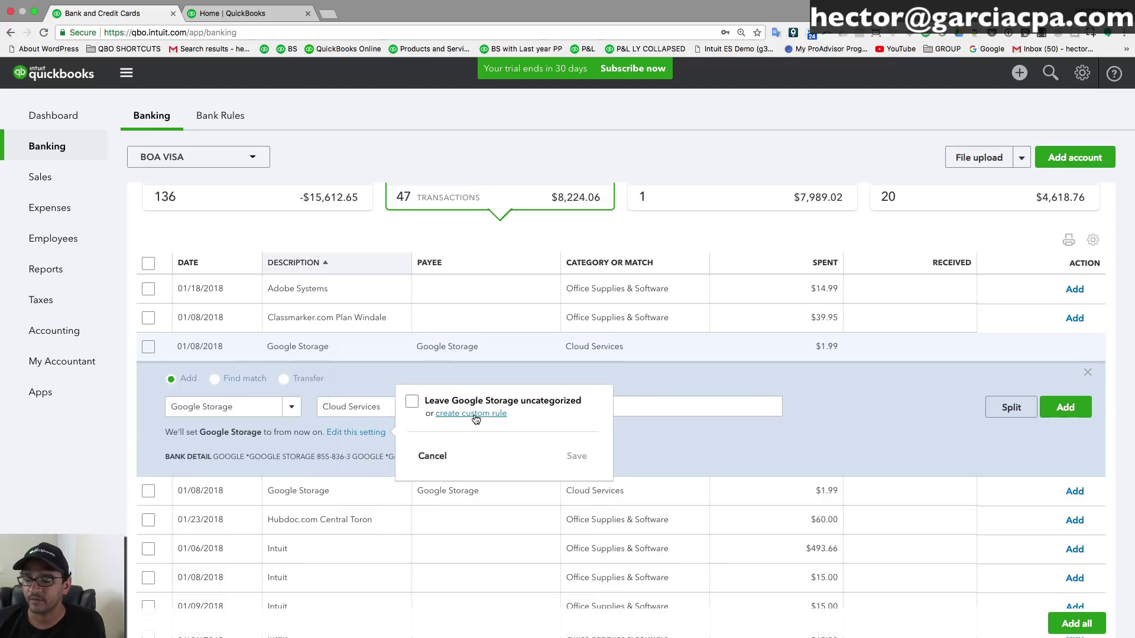
{"action": "left_click", "coordinate": [410, 402]}
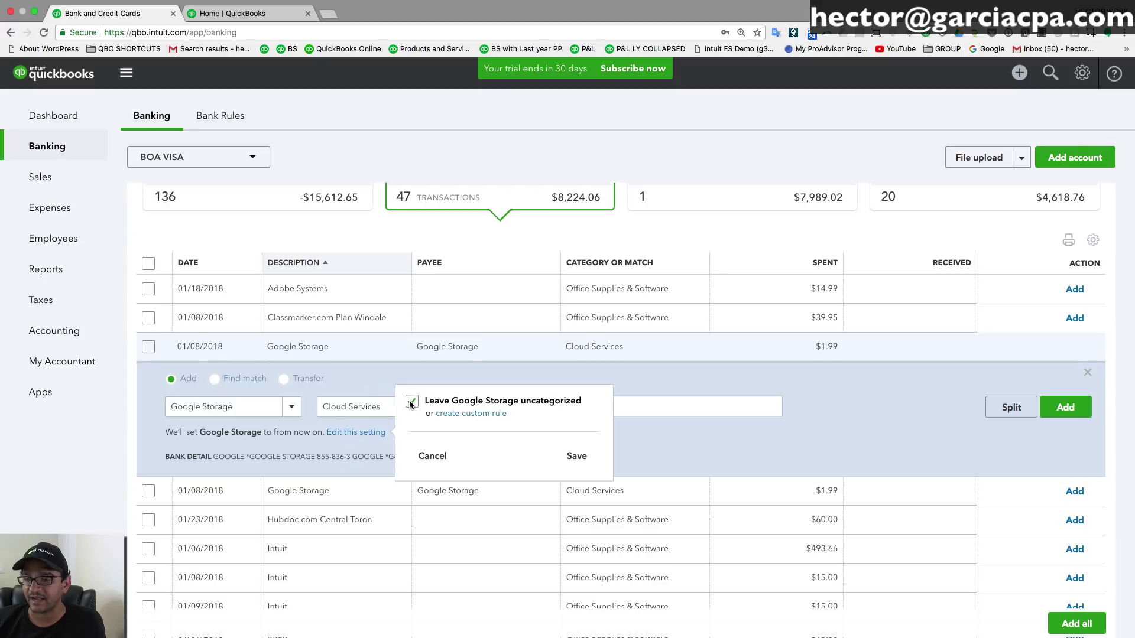
{"action": "left_click", "coordinate": [573, 459]}
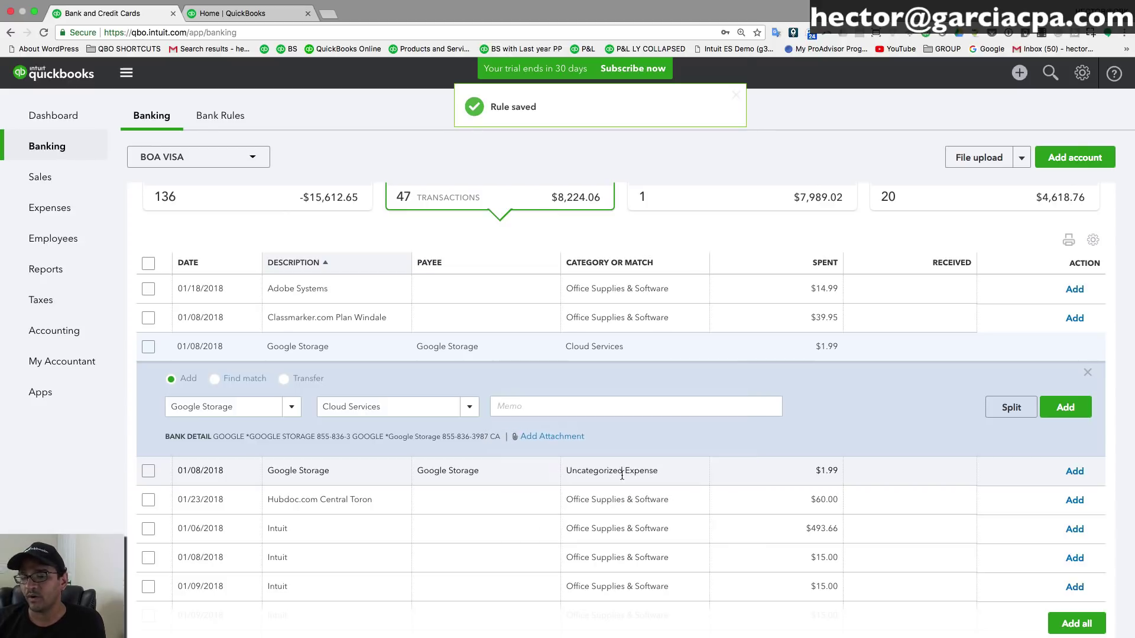
- Set the category of the open Google Storage charge to Contractors
{"action": "left_click", "coordinate": [420, 407]}
{"action": "left_click", "coordinate": [363, 455]}
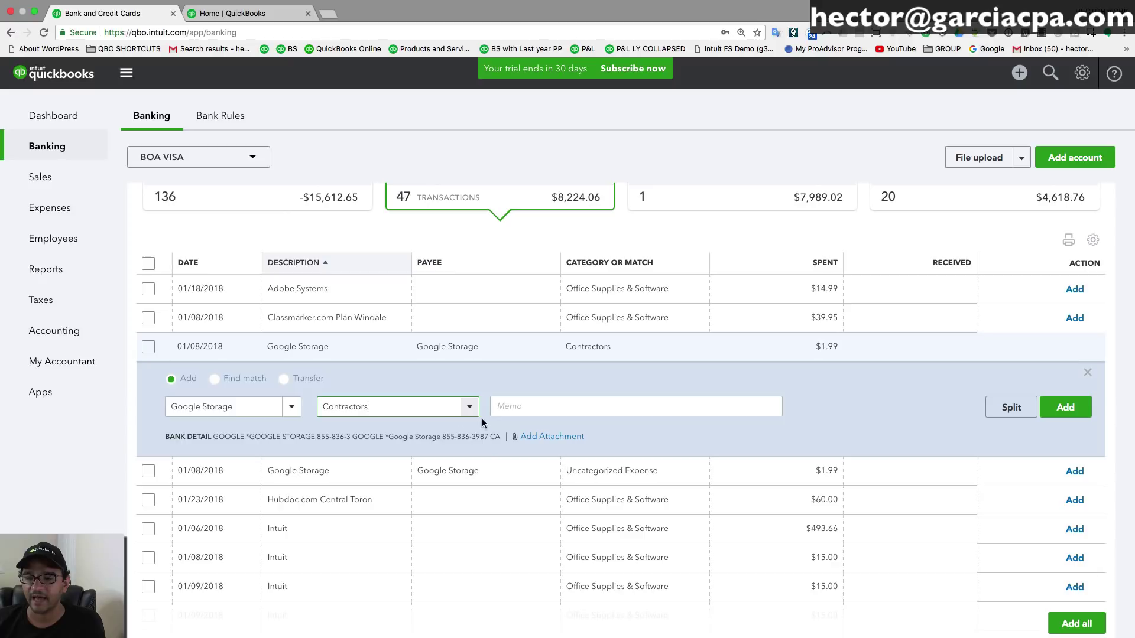
{"action": "left_click", "coordinate": [471, 414]}
{"action": "left_click", "coordinate": [471, 414]}
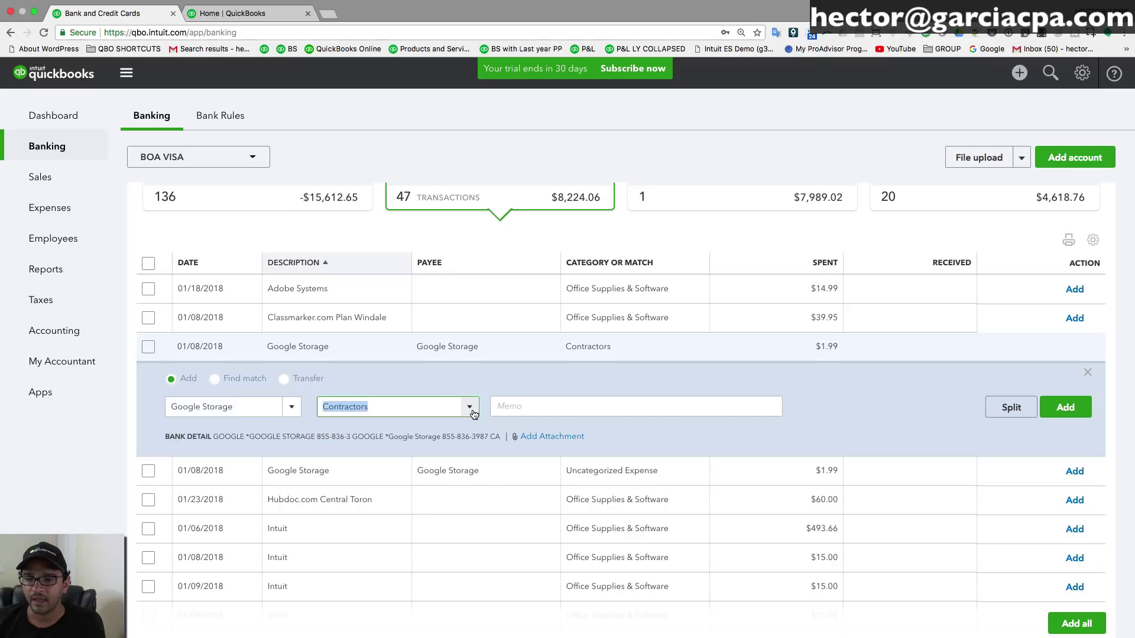
- Change the open Google Storage charge's category to Cloud Services and add the charge to the books
{"action": "left_click", "coordinate": [471, 414]}
{"action": "scroll", "coordinate": [439, 438], "scroll_direction": "up", "scroll_amount": 1}
{"action": "left_click", "coordinate": [439, 439]}
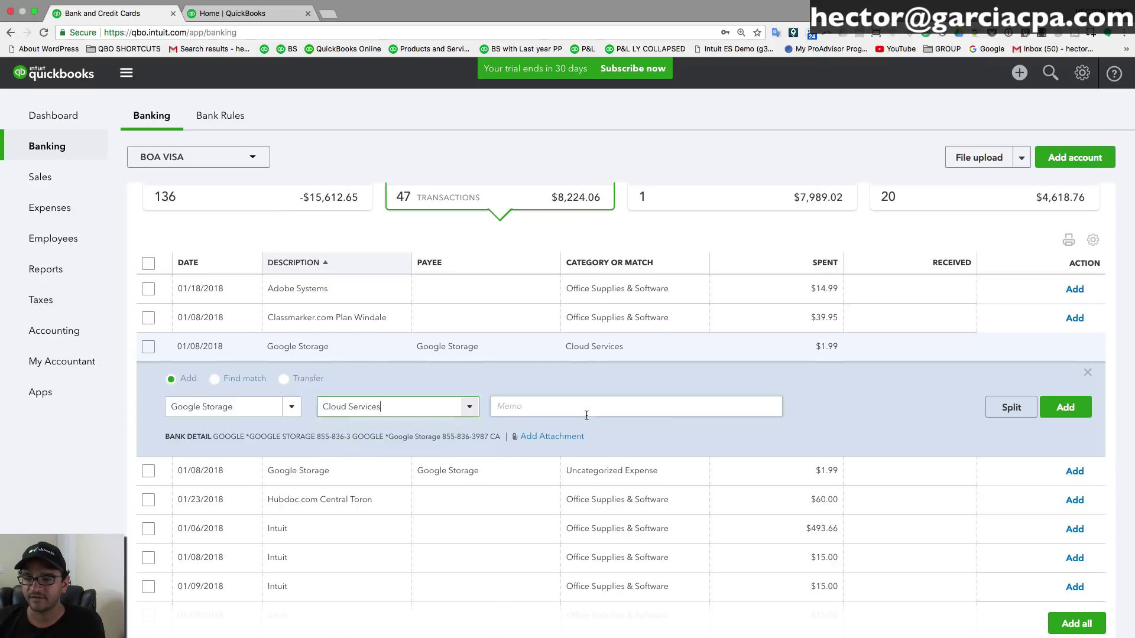
{"action": "left_click", "coordinate": [1067, 407]}
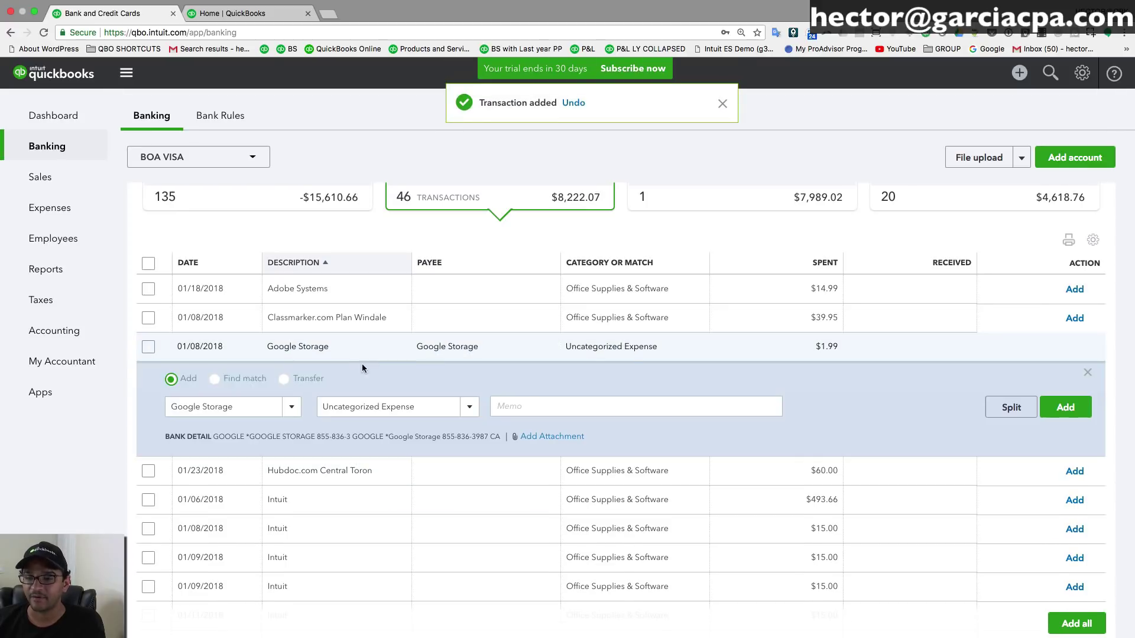
- Set the category of the remaining 01/08/2018 Google Storage charge to Cloud Services
{"action": "left_click", "coordinate": [422, 408]}
{"action": "type", "text": "cl"}
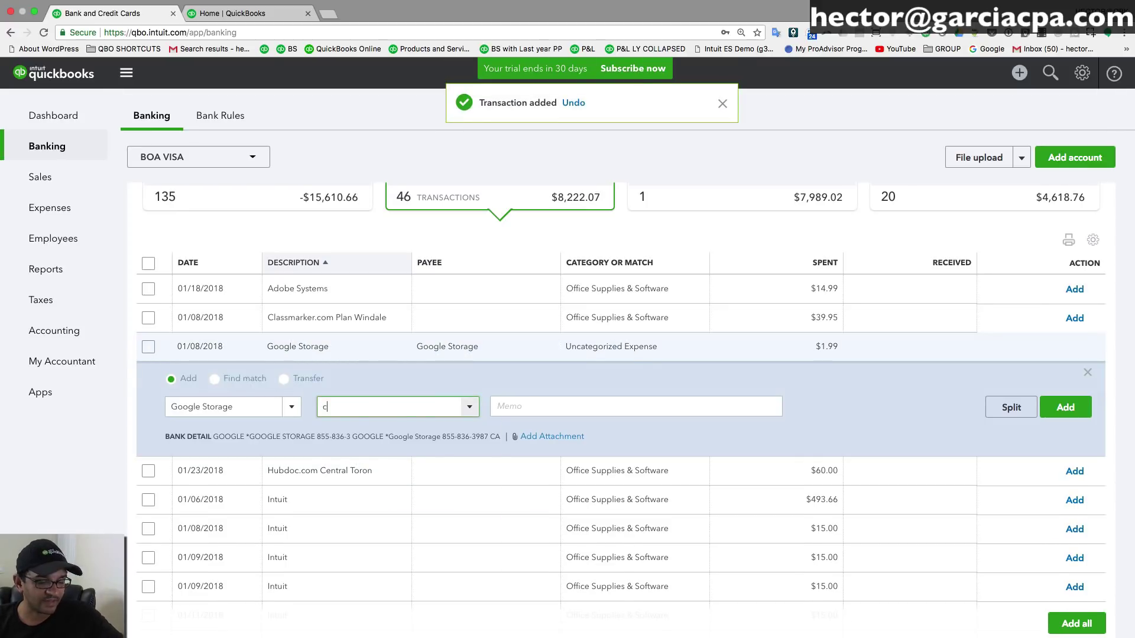
{"action": "key", "text": "Return"}
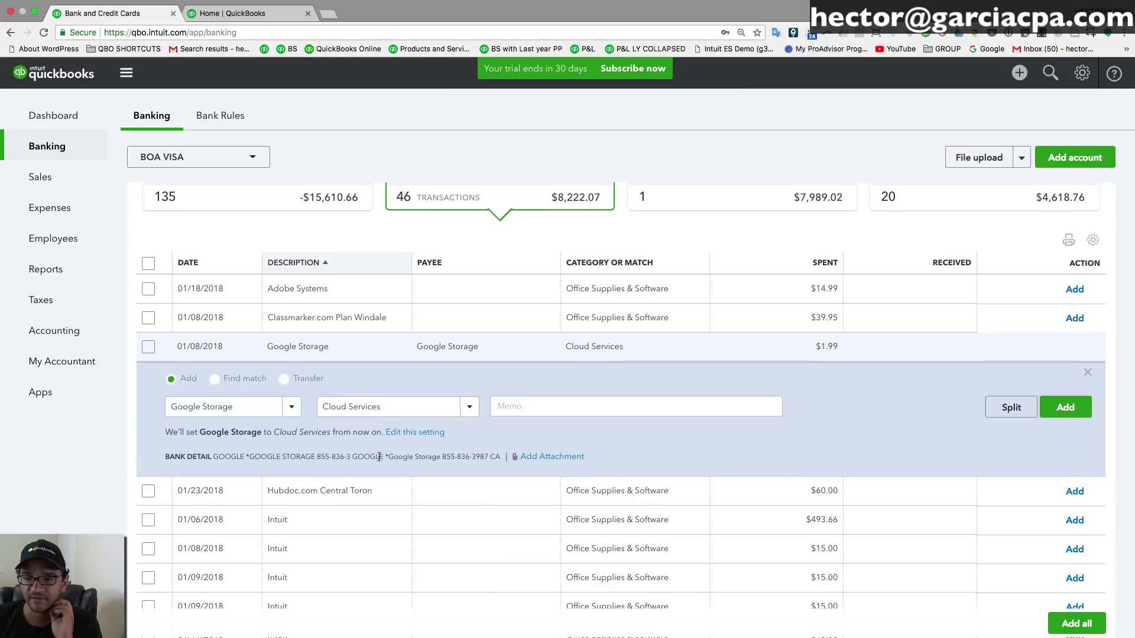
- Create a custom rule from the remembered category setting, name it Google Storage, and save it
{"action": "left_click", "coordinate": [419, 429]}
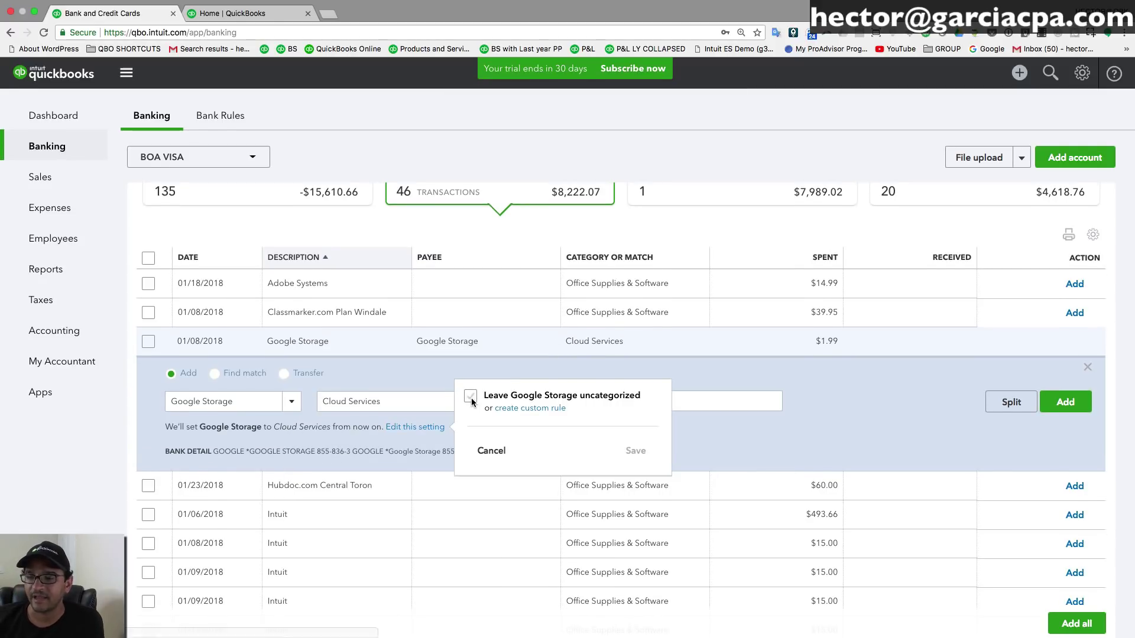
{"action": "left_click", "coordinate": [530, 405]}
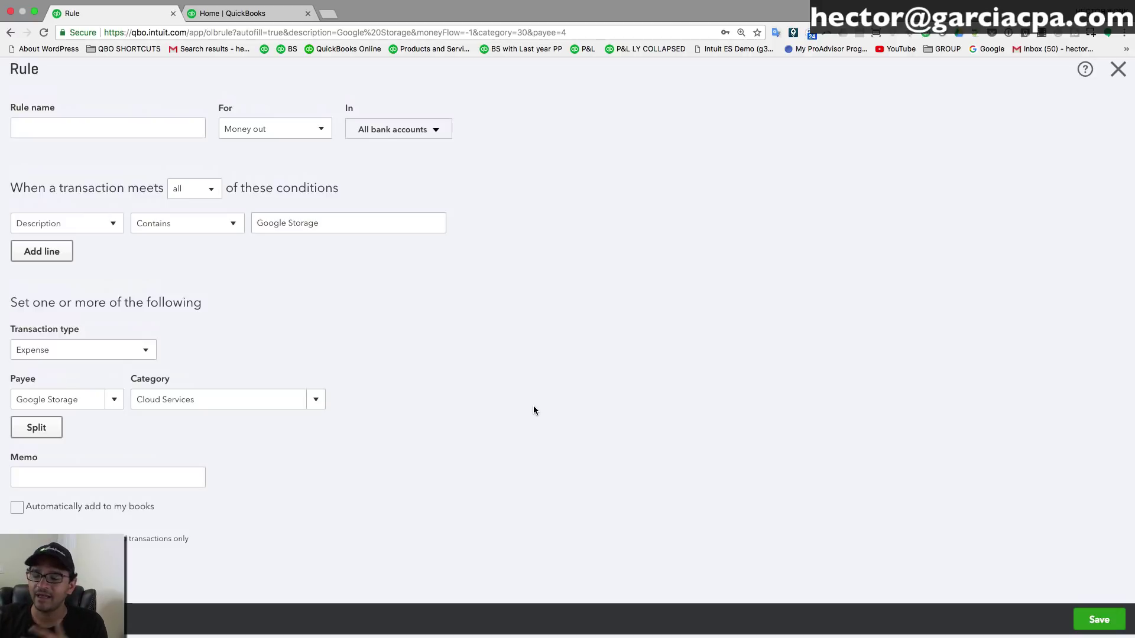
{"action": "left_click", "coordinate": [66, 127]}
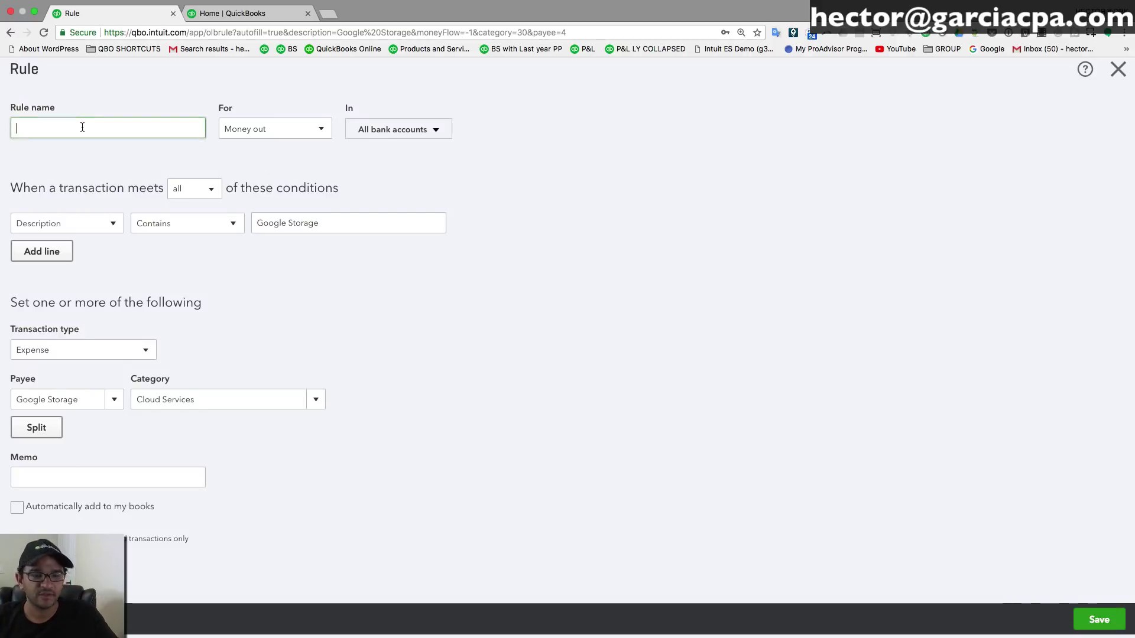
{"action": "type", "text": "Google Storage"}
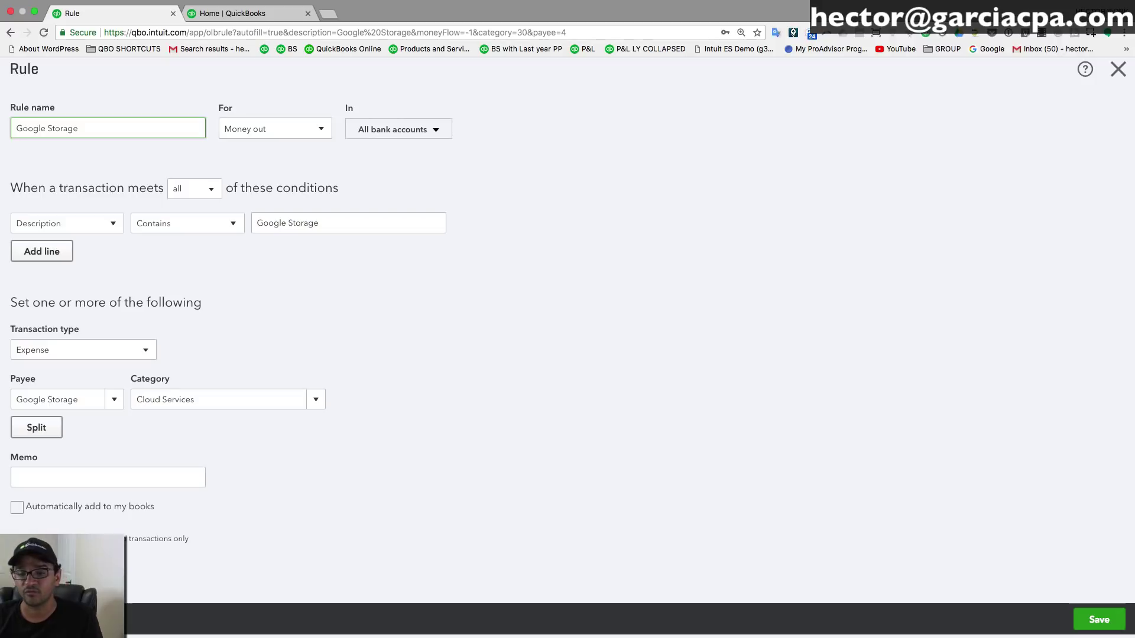
{"action": "left_click", "coordinate": [1104, 619]}
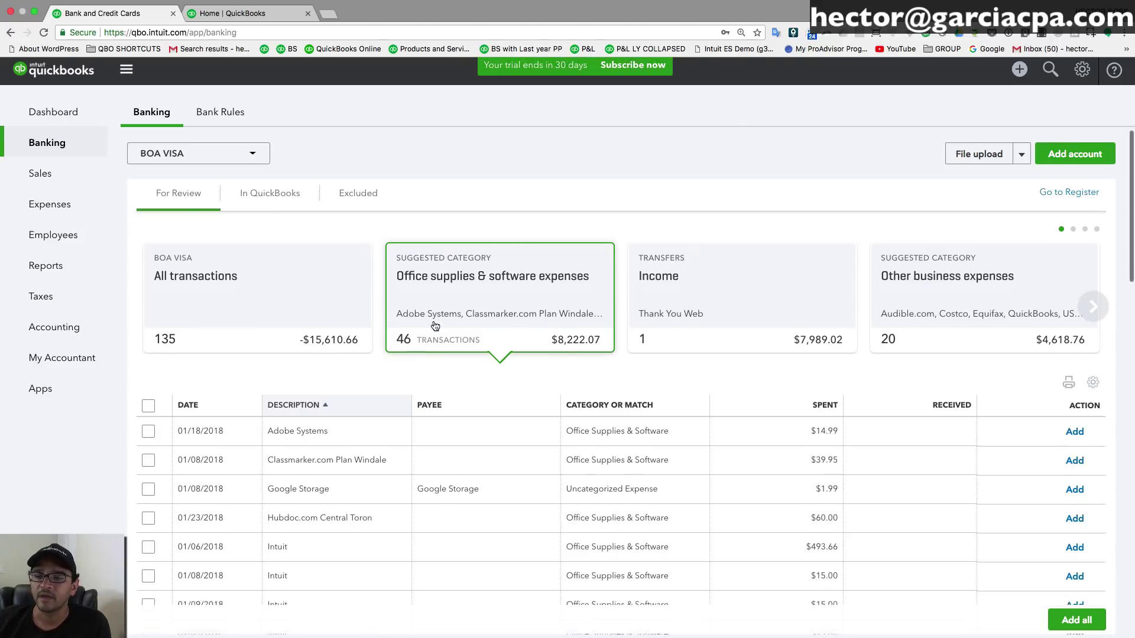
- Review the Google Storage bank rule's payee, category, money direction and bank account options, closing the rule without changes
{"action": "left_click", "coordinate": [221, 117]}
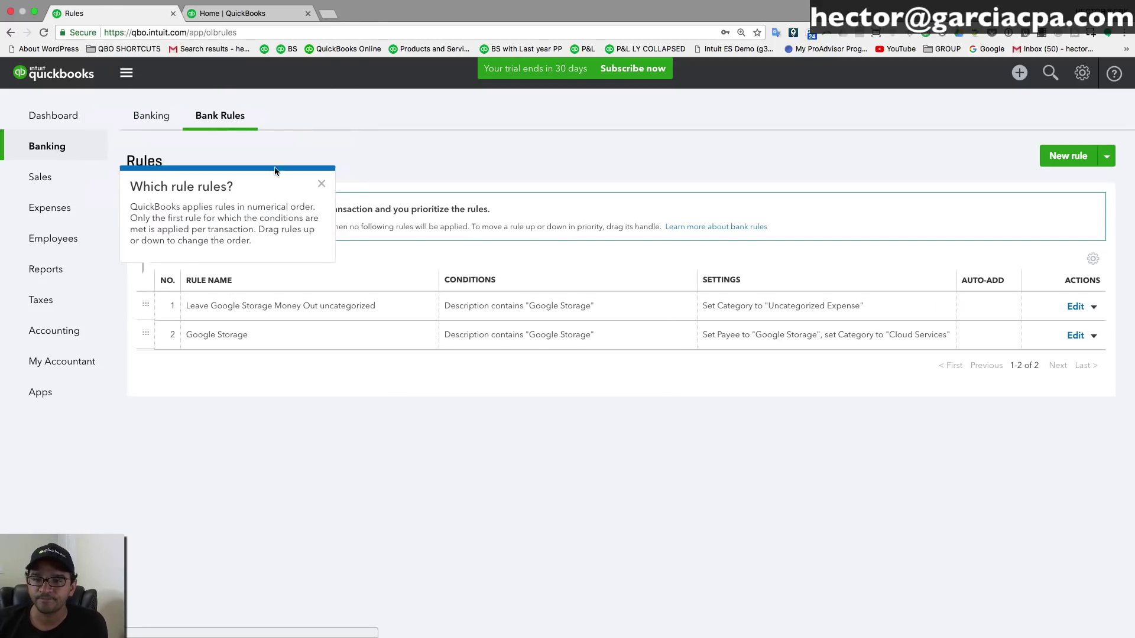
{"action": "left_click", "coordinate": [321, 184]}
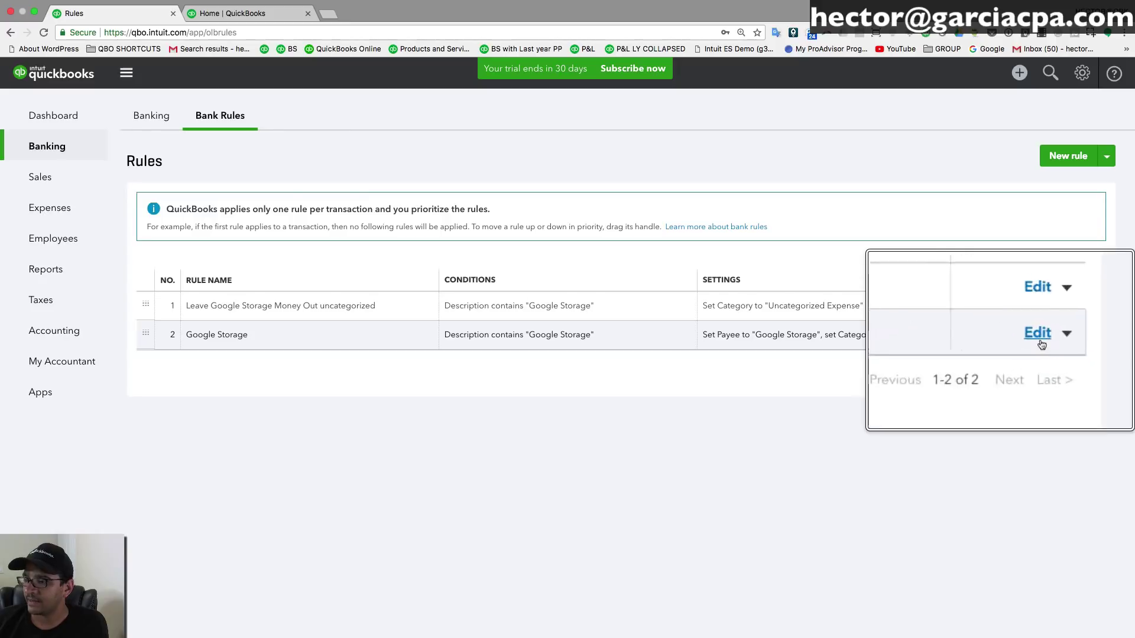
{"action": "left_click", "coordinate": [1076, 337]}
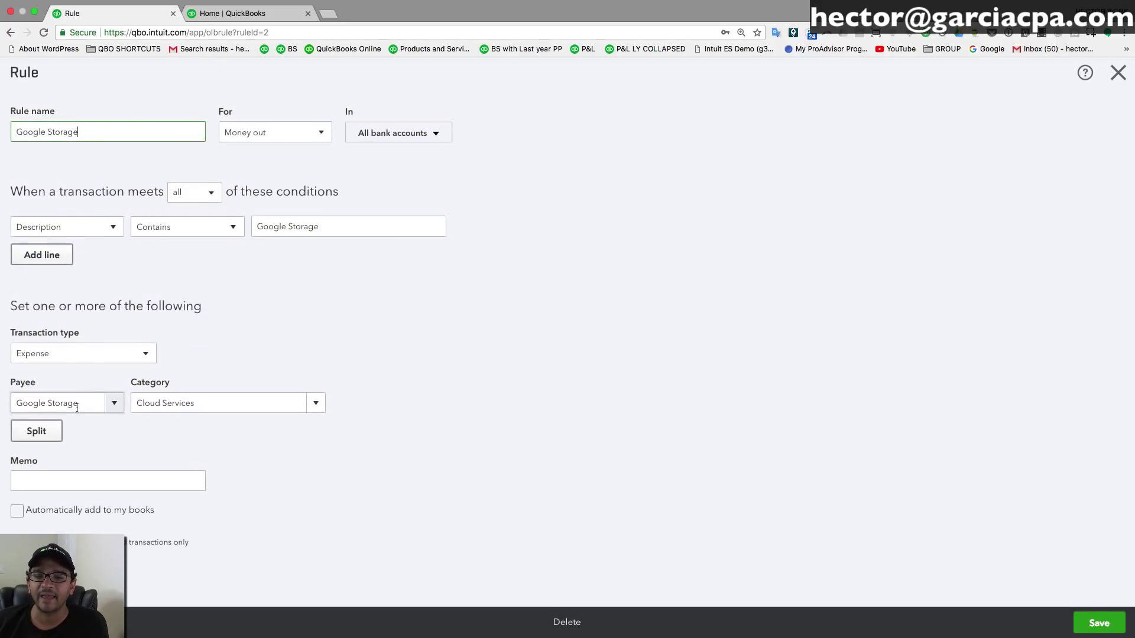
{"action": "left_click_drag", "start_coordinate": [88, 406], "coordinate": [21, 397]}
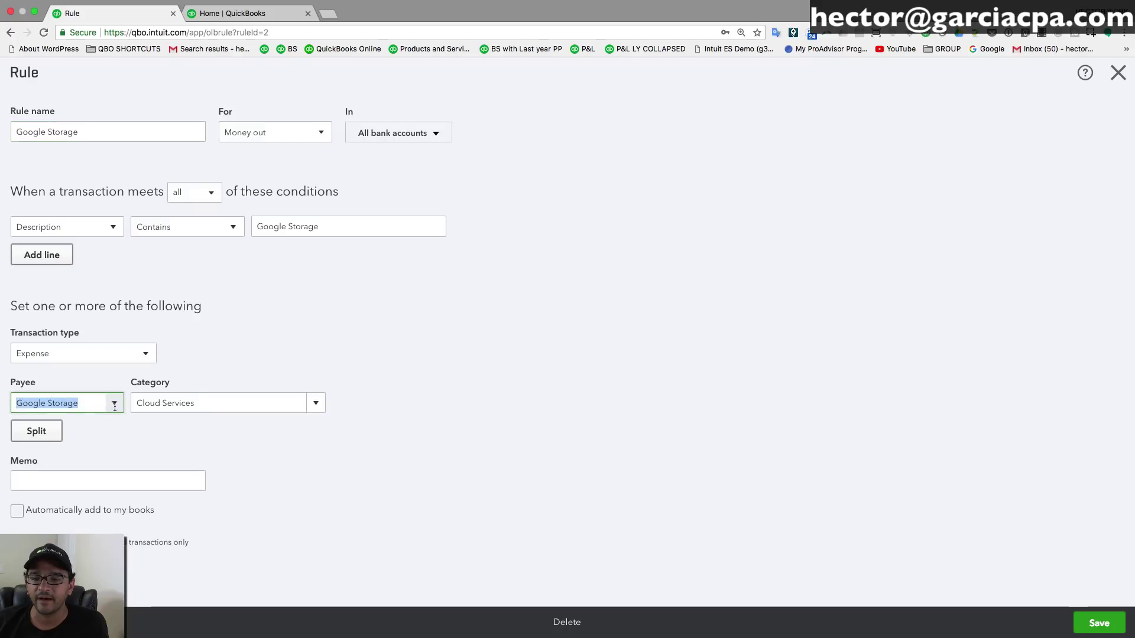
{"action": "key", "text": "Tab"}
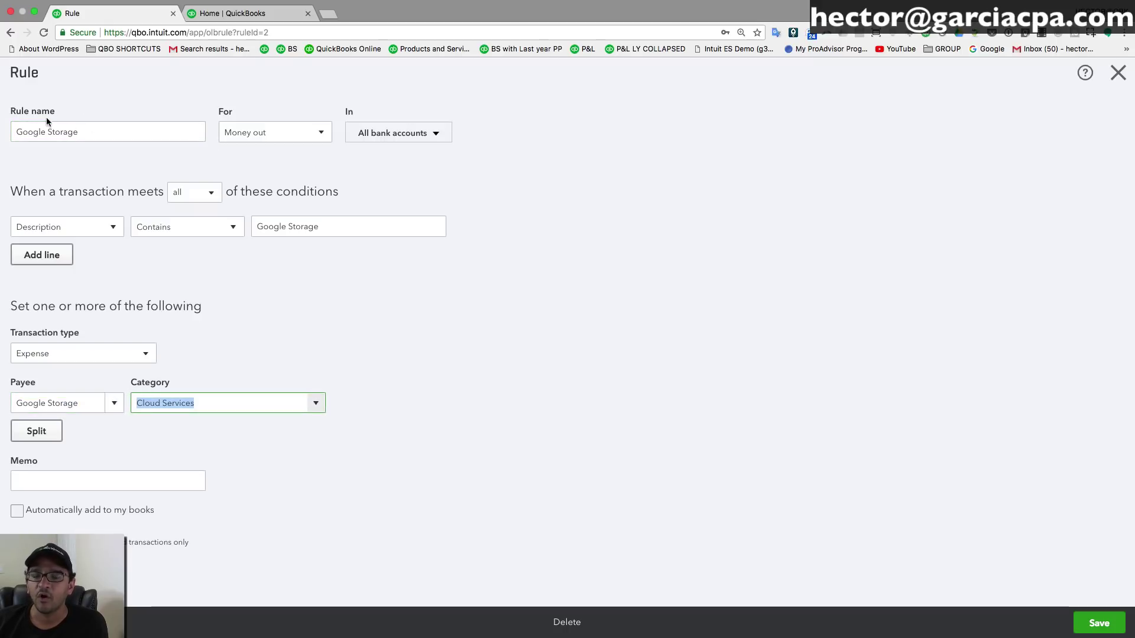
{"action": "left_click", "coordinate": [308, 134]}
{"action": "left_click", "coordinate": [381, 140]}
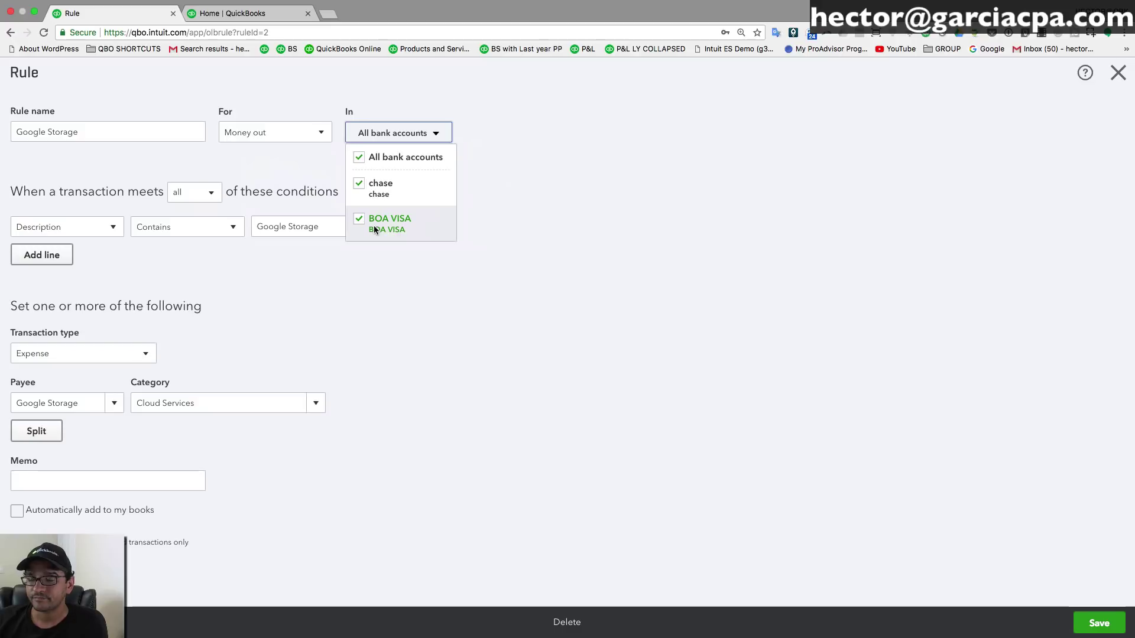
{"action": "left_click", "coordinate": [1127, 77]}
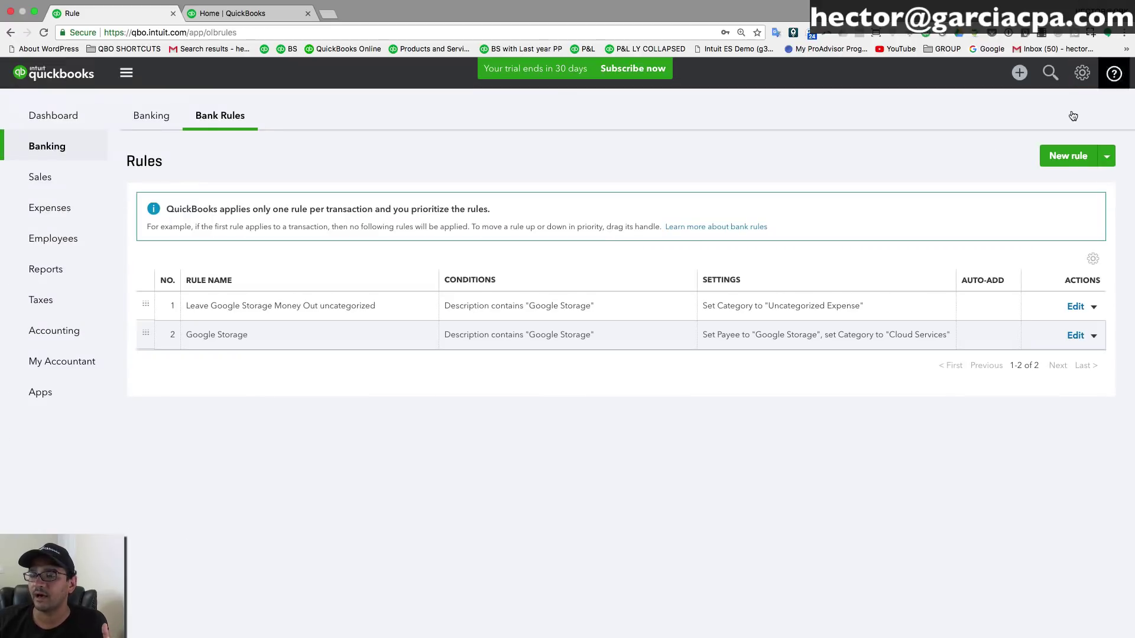
- Return to the BOA VISA transactions for review and assign the new payee Intuit to the 01/08/2018 Intuit charge of $15.00
{"action": "left_click", "coordinate": [155, 118]}
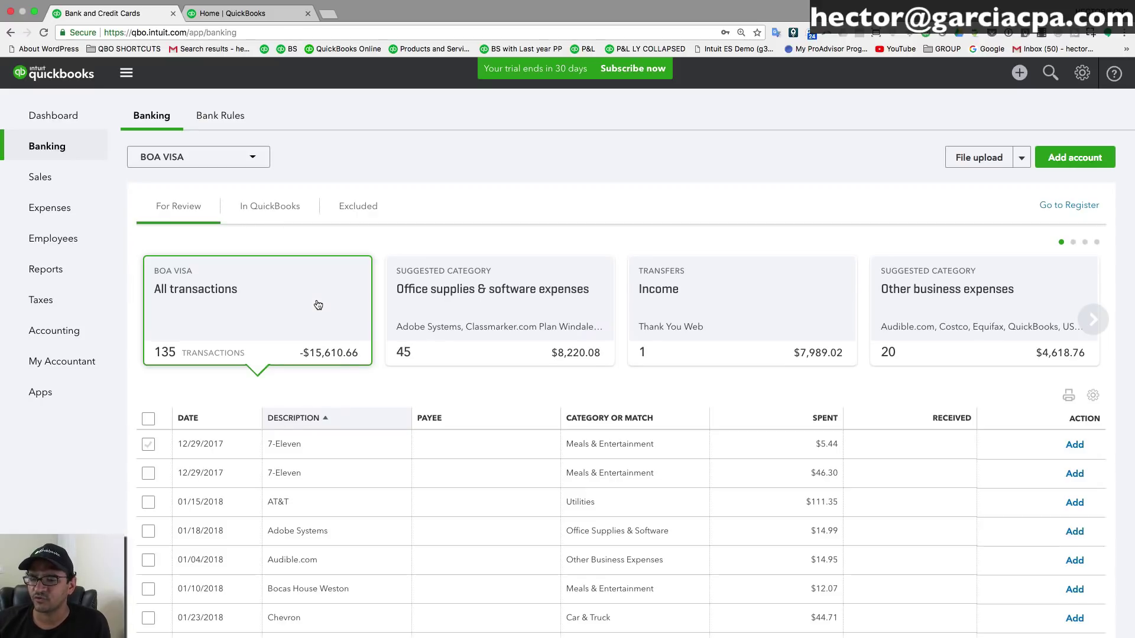
{"action": "scroll", "coordinate": [344, 420], "scroll_direction": "down", "scroll_amount": 10}
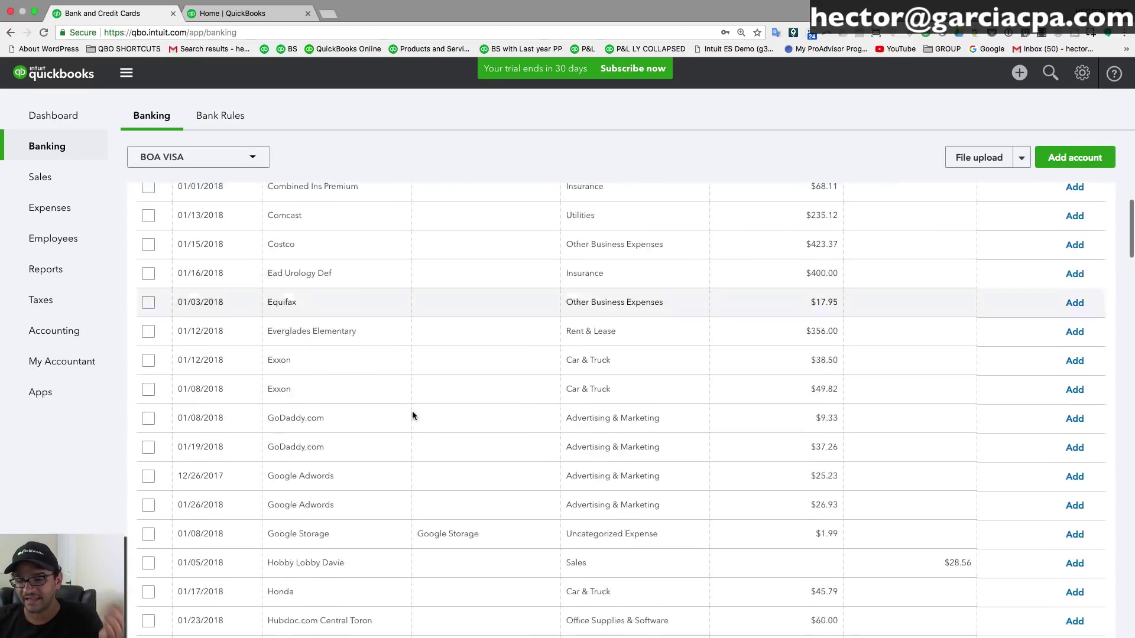
{"action": "scroll", "coordinate": [413, 415], "scroll_direction": "down", "scroll_amount": 3}
{"action": "scroll", "coordinate": [412, 411], "scroll_direction": "down", "scroll_amount": 12}
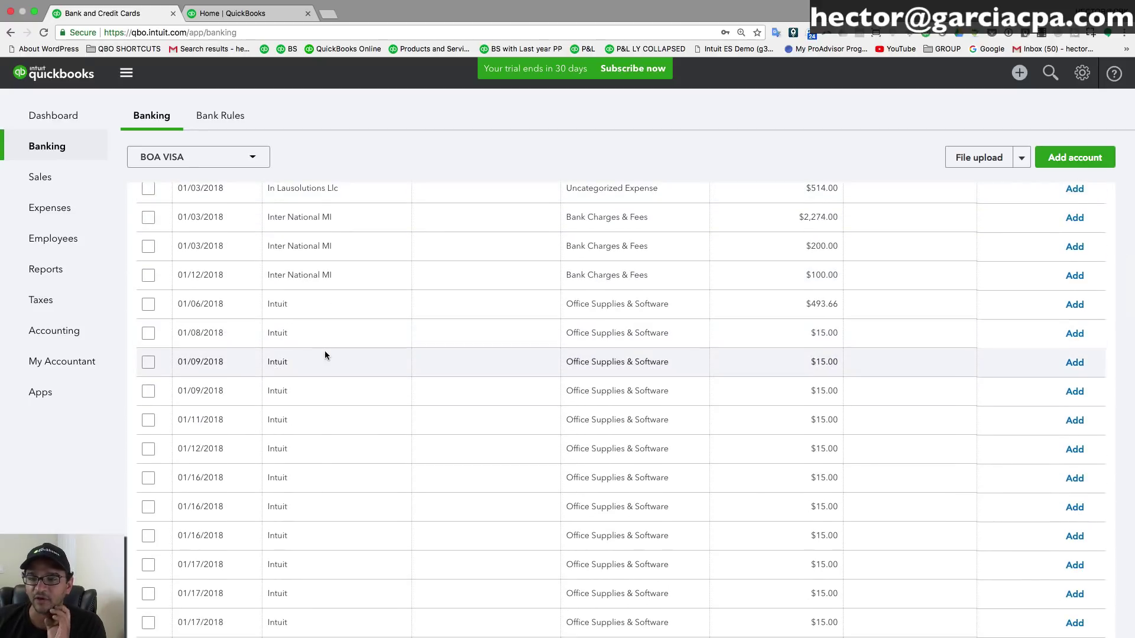
{"action": "scroll", "coordinate": [324, 350], "scroll_direction": "down", "scroll_amount": 2}
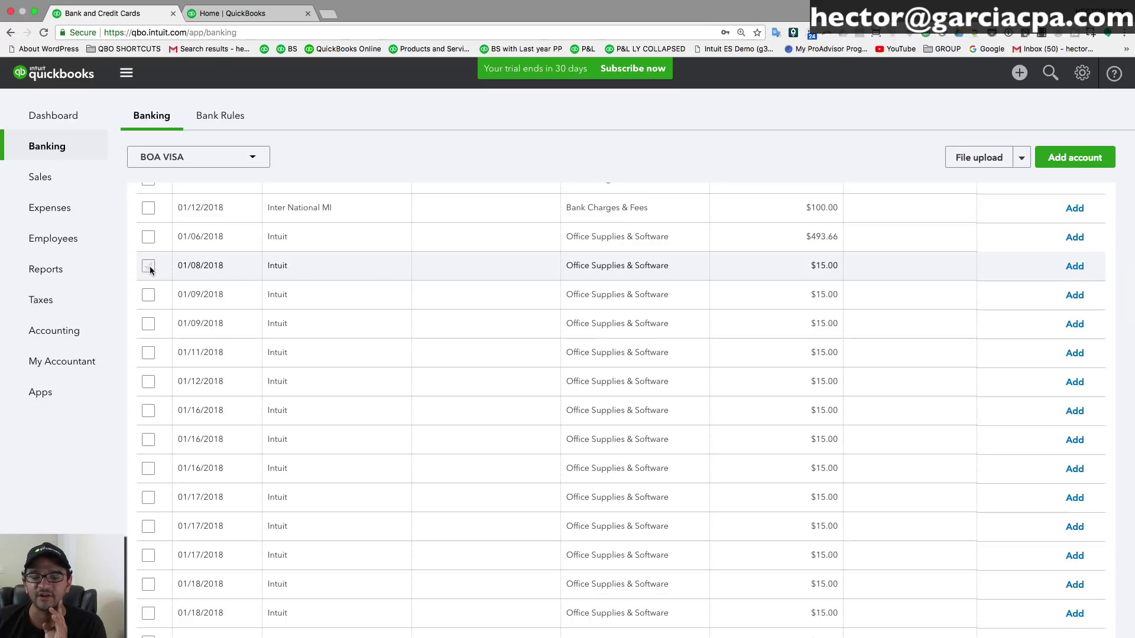
{"action": "left_click", "coordinate": [236, 267]}
{"action": "left_click", "coordinate": [190, 327]}
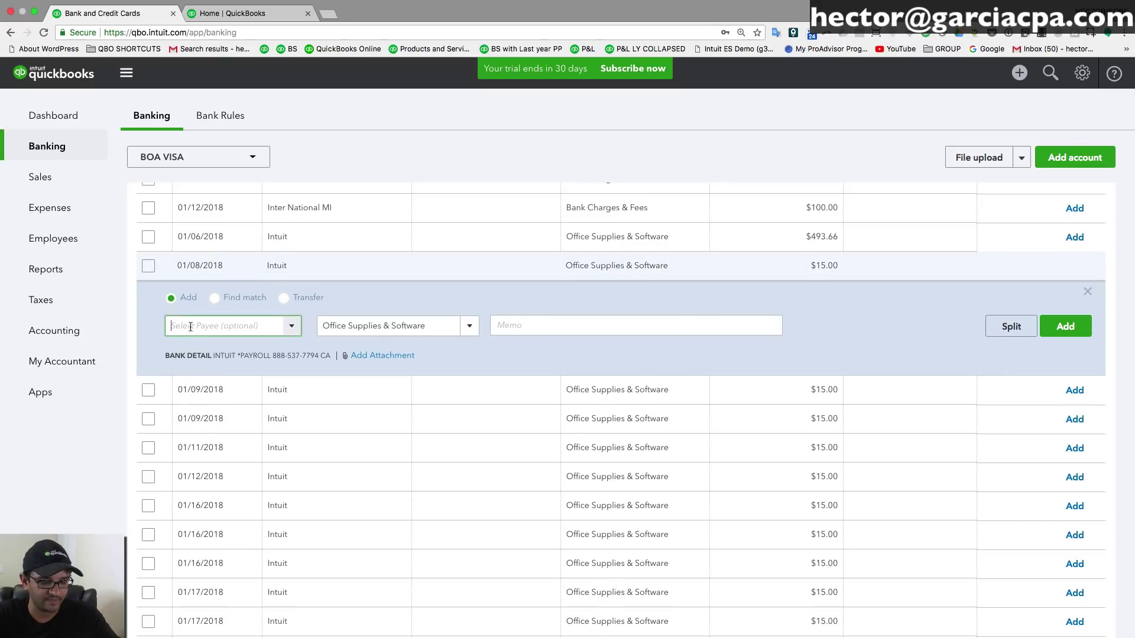
{"action": "type", "text": "Intuit"}
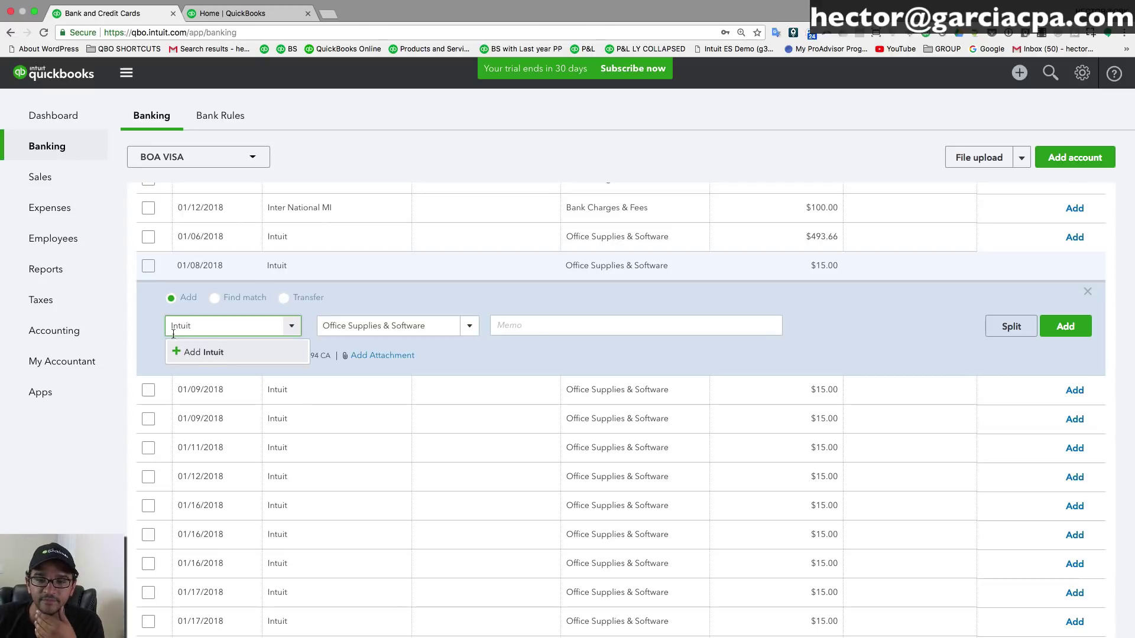
{"action": "left_click", "coordinate": [213, 354]}
{"action": "left_click", "coordinate": [353, 482]}
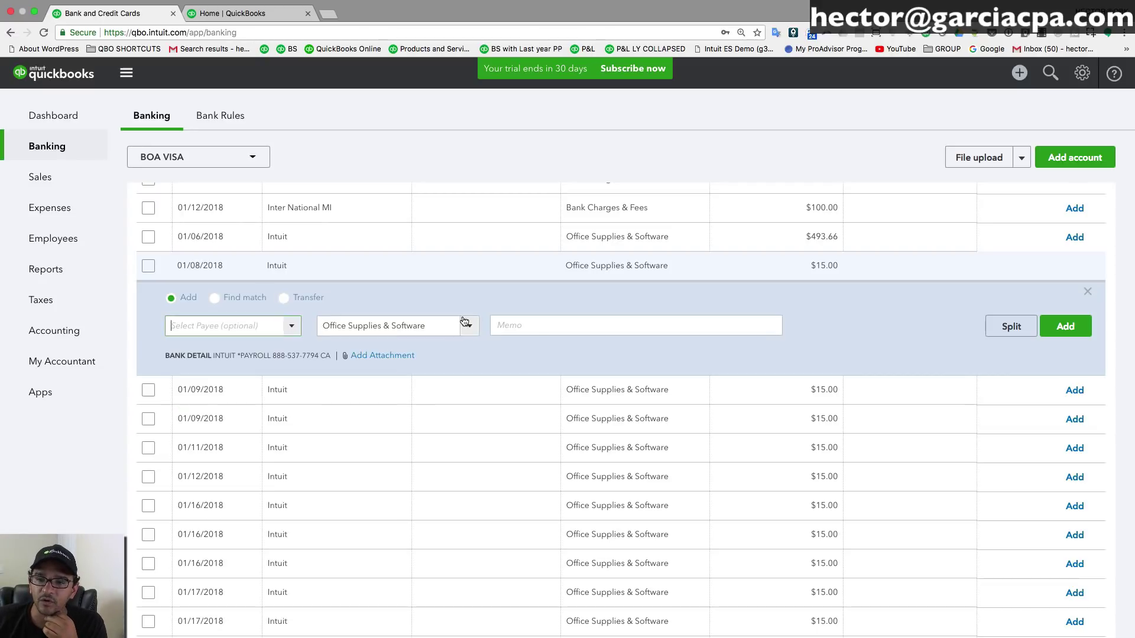
- Create the account Client Software and use it as the category of the open Intuit charge
{"action": "left_click", "coordinate": [437, 327]}
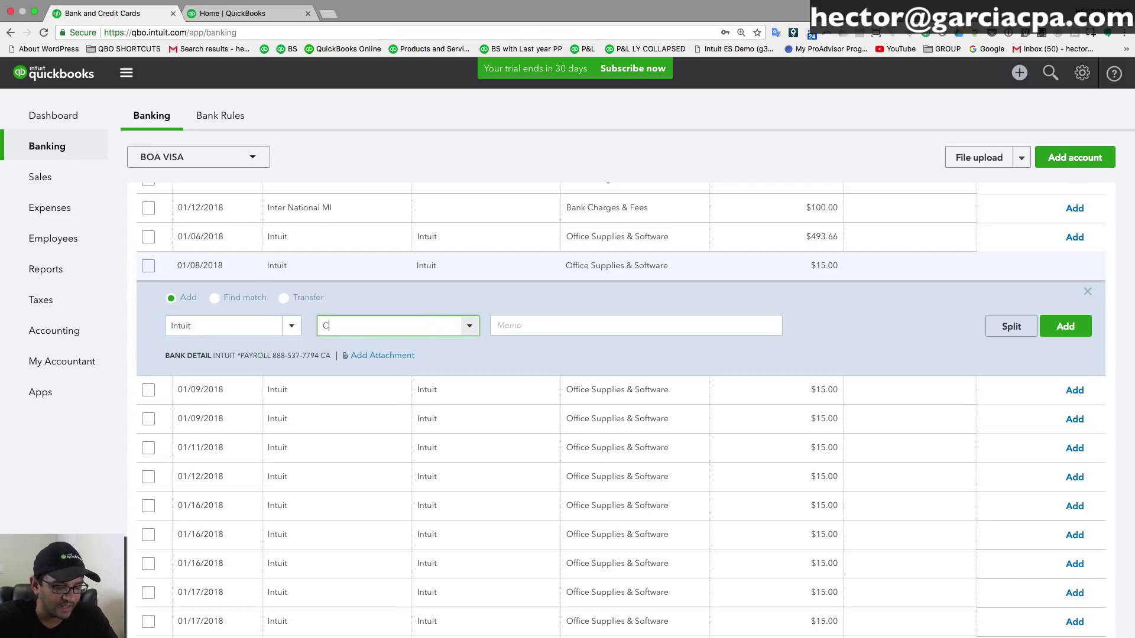
{"action": "type", "text": "Client Software"}
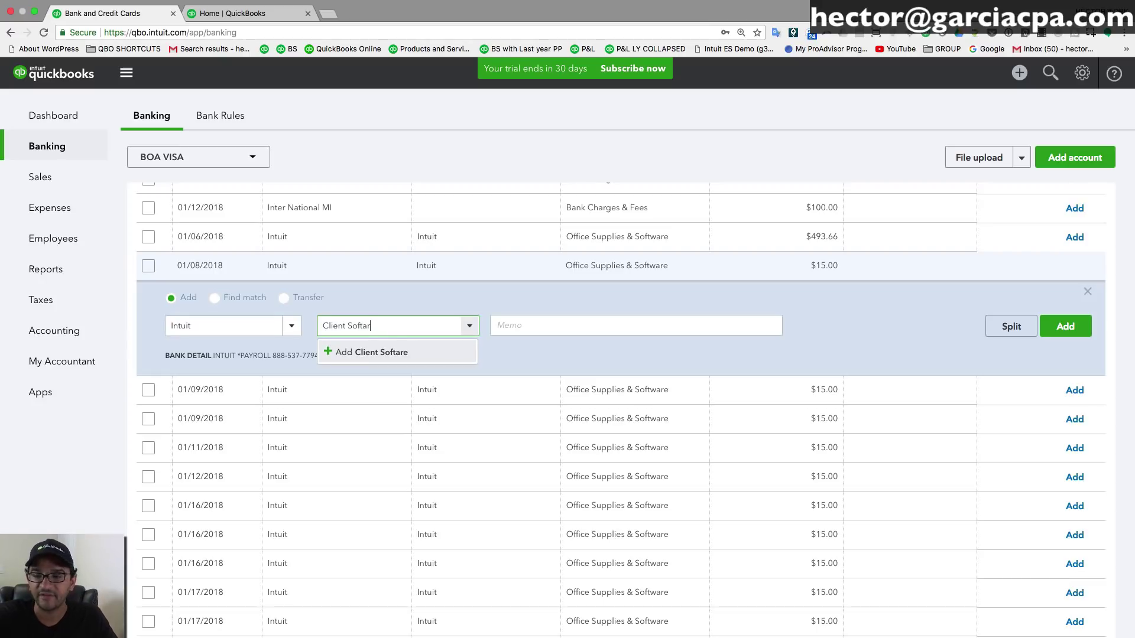
{"action": "left_click", "coordinate": [396, 354]}
{"action": "left_click", "coordinate": [727, 556]}
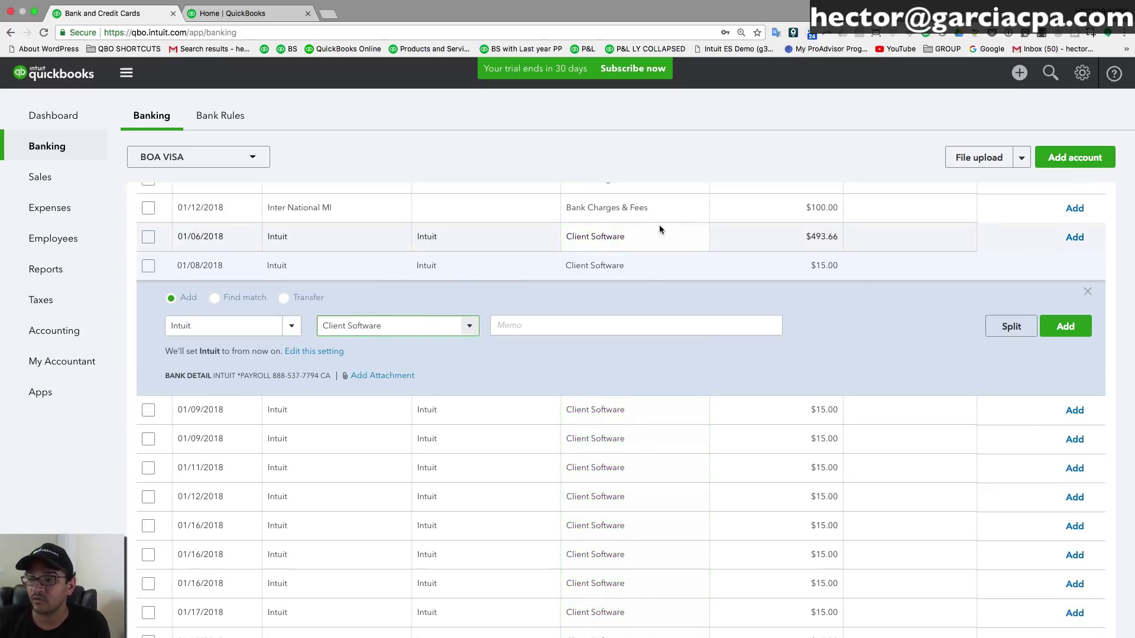
- Create a custom rule named Intuit from the remembered category setting, with matching transactions automatically added to the books
{"action": "left_click", "coordinate": [306, 355]}
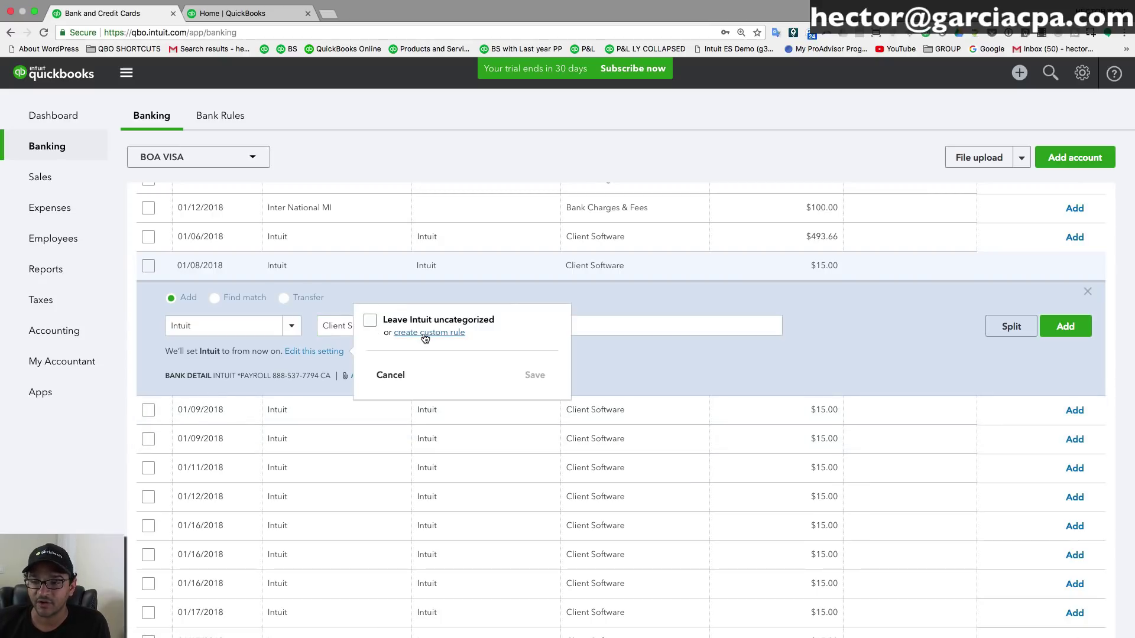
{"action": "left_click", "coordinate": [425, 334]}
{"action": "left_click", "coordinate": [63, 132]}
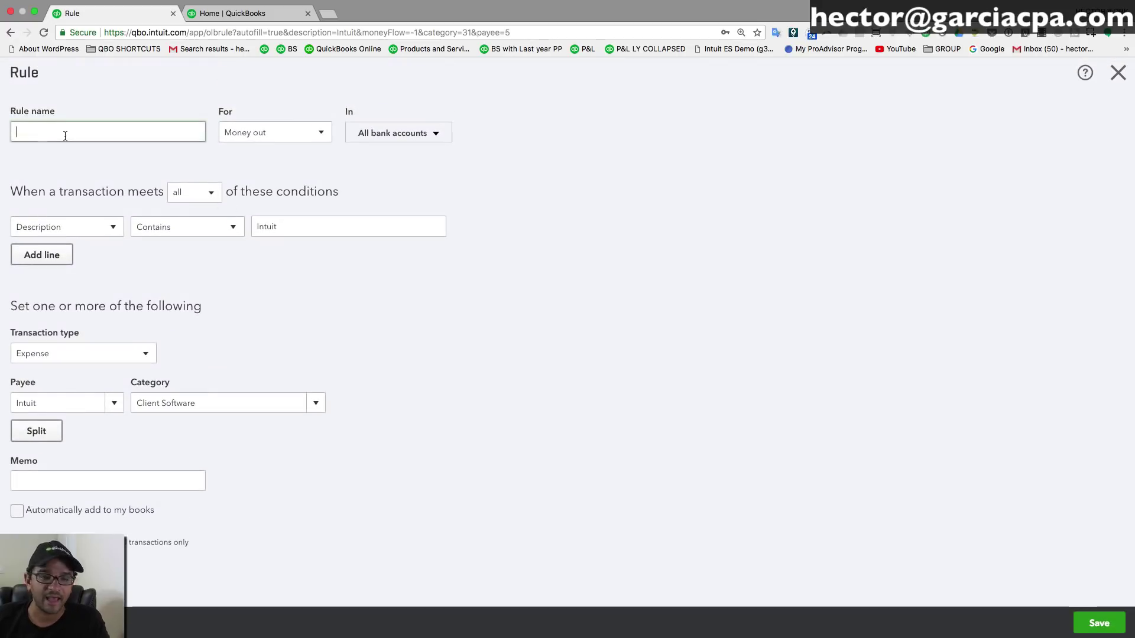
{"action": "type", "text": "Inu"}
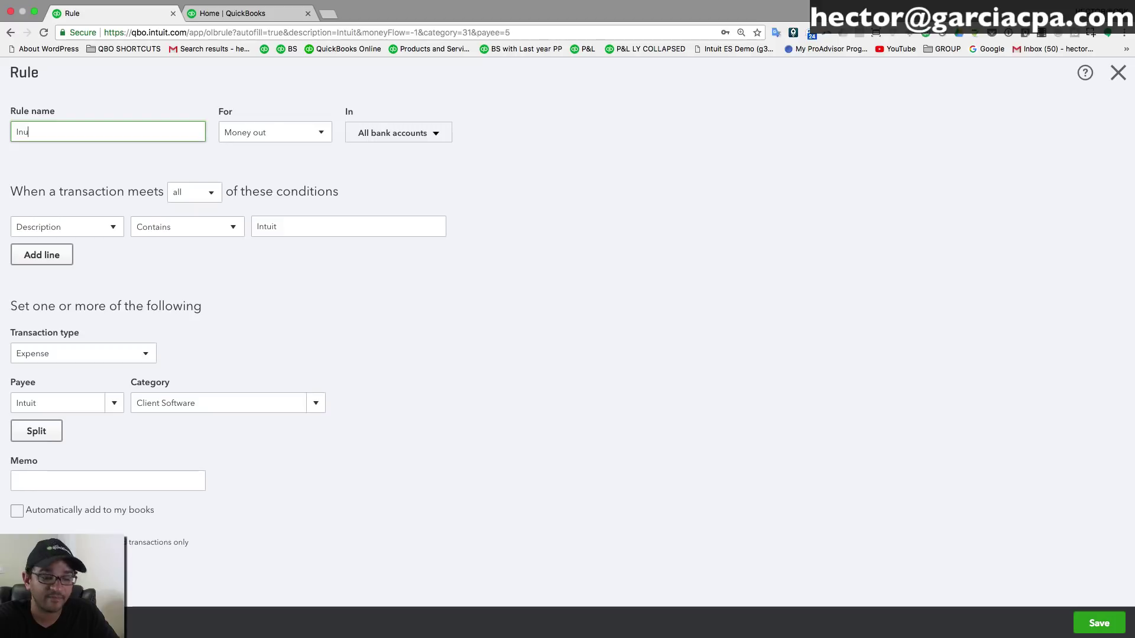
{"action": "type", "text": "tuit"}
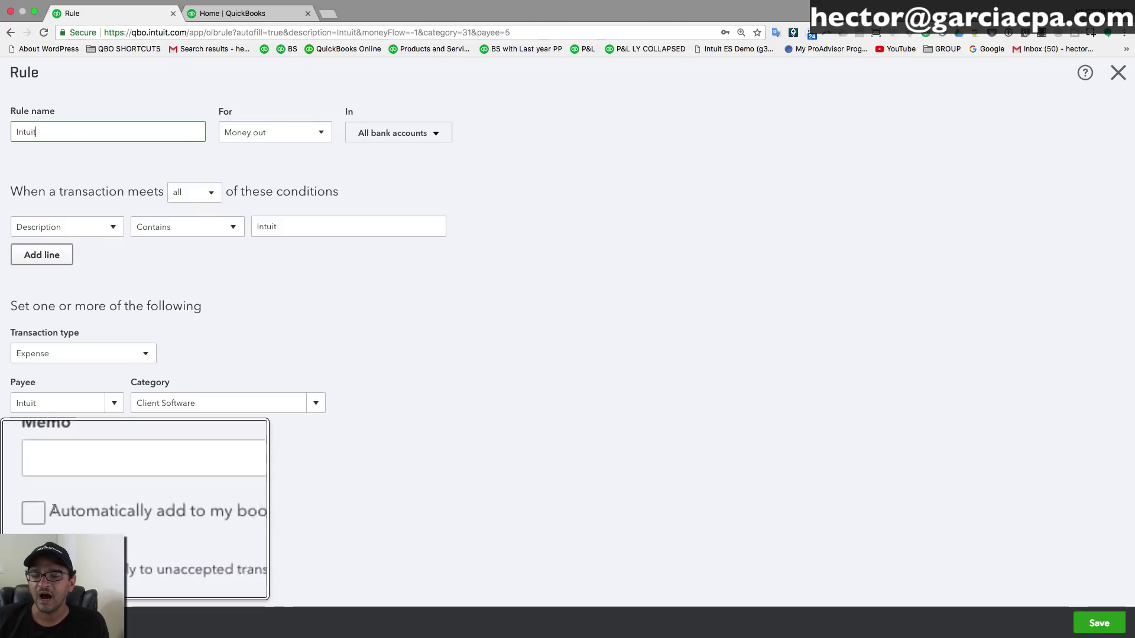
{"action": "left_click", "coordinate": [17, 511]}
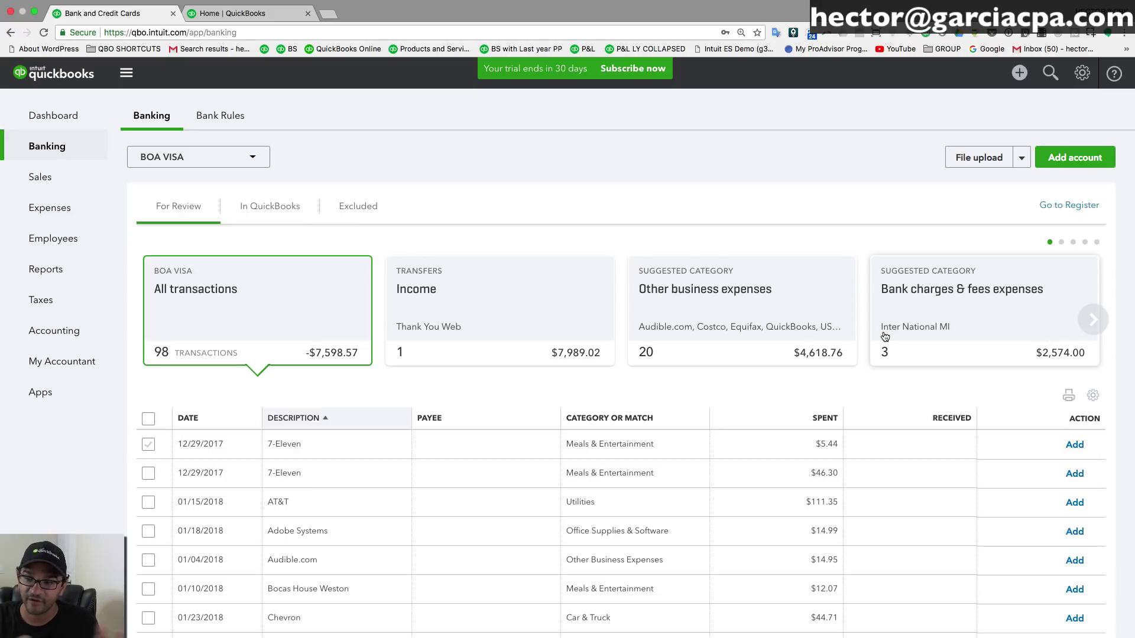
- Examine the BOA VISA transactions already in QuickBooks, checking the rule listed for the Intuit charges
{"action": "left_click", "coordinate": [264, 207]}
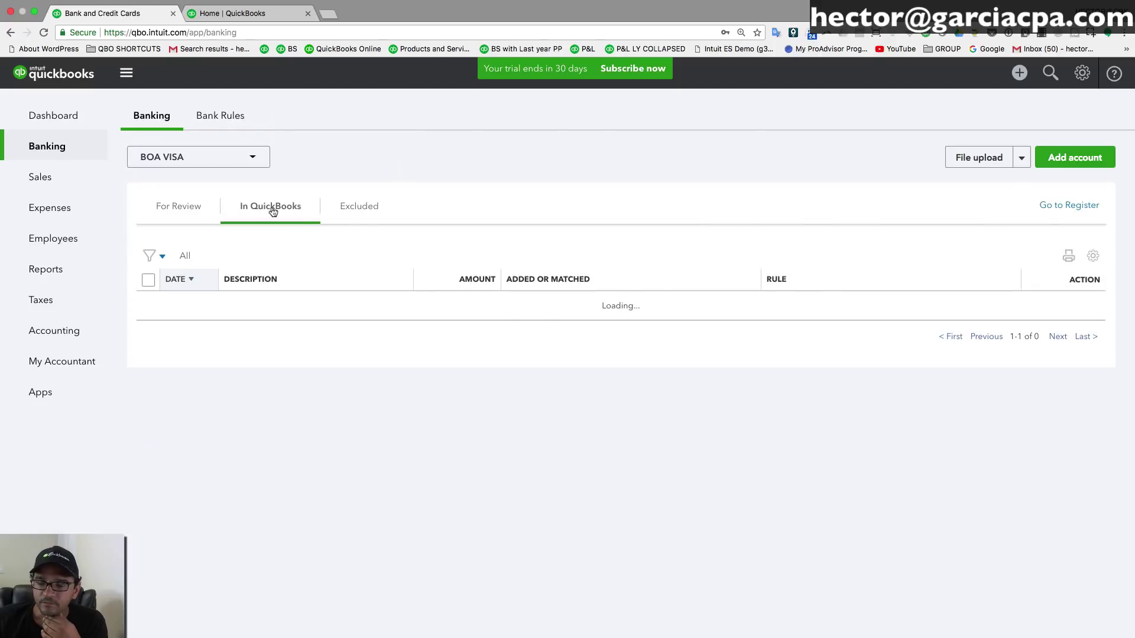
{"action": "scroll", "coordinate": [611, 343], "scroll_direction": "down", "scroll_amount": 1}
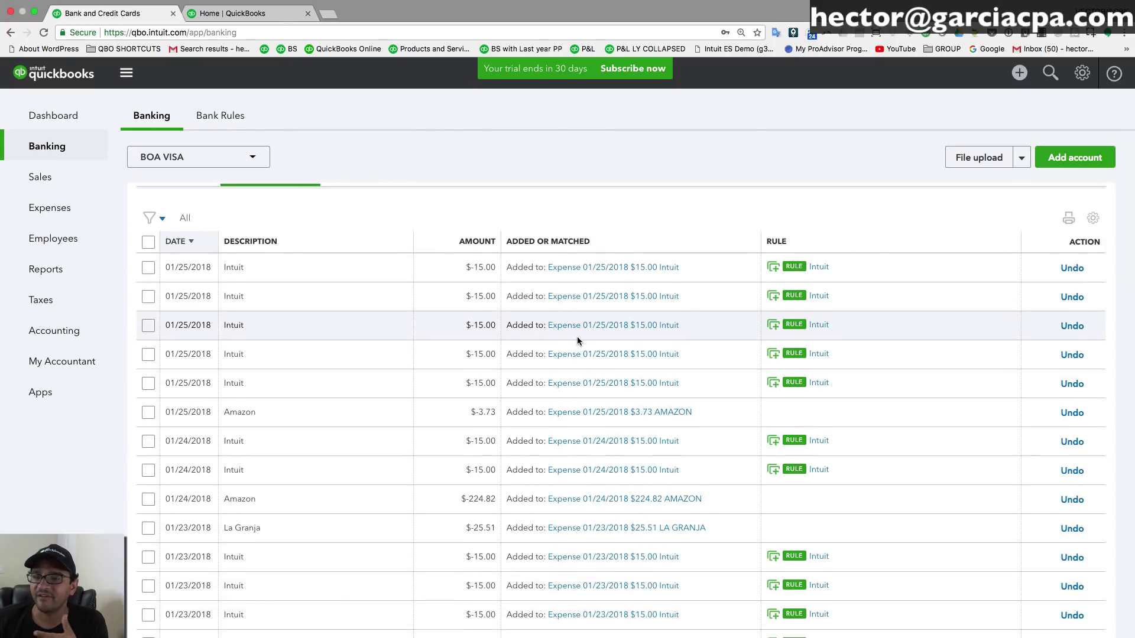
{"action": "scroll", "coordinate": [585, 367], "scroll_direction": "down", "scroll_amount": 3}
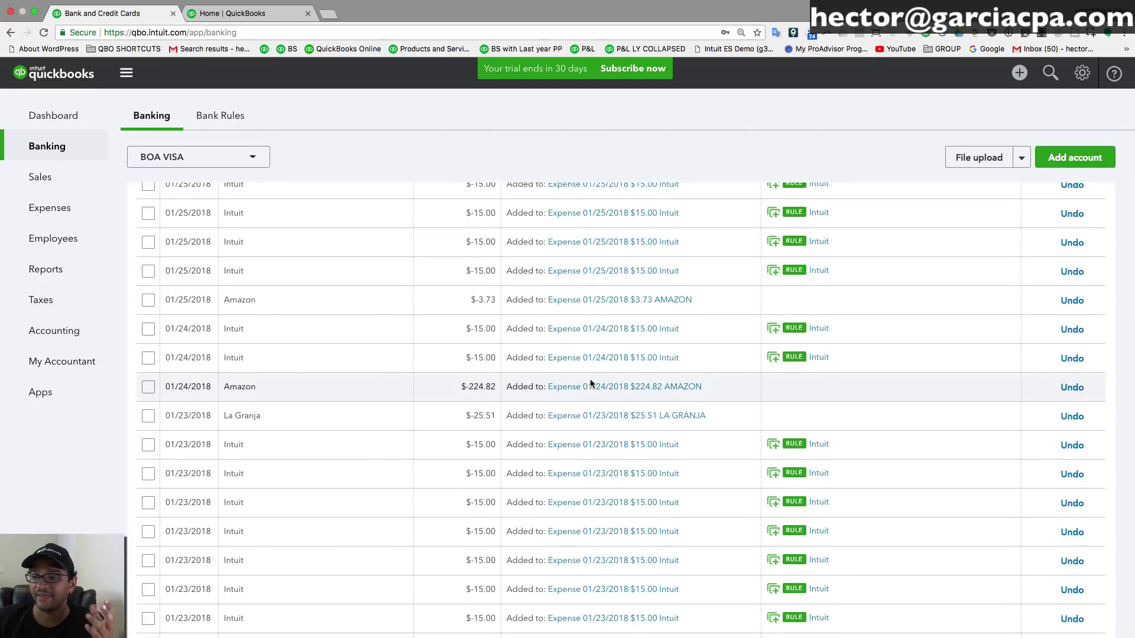
{"action": "scroll", "coordinate": [611, 364], "scroll_direction": "up", "scroll_amount": 3}
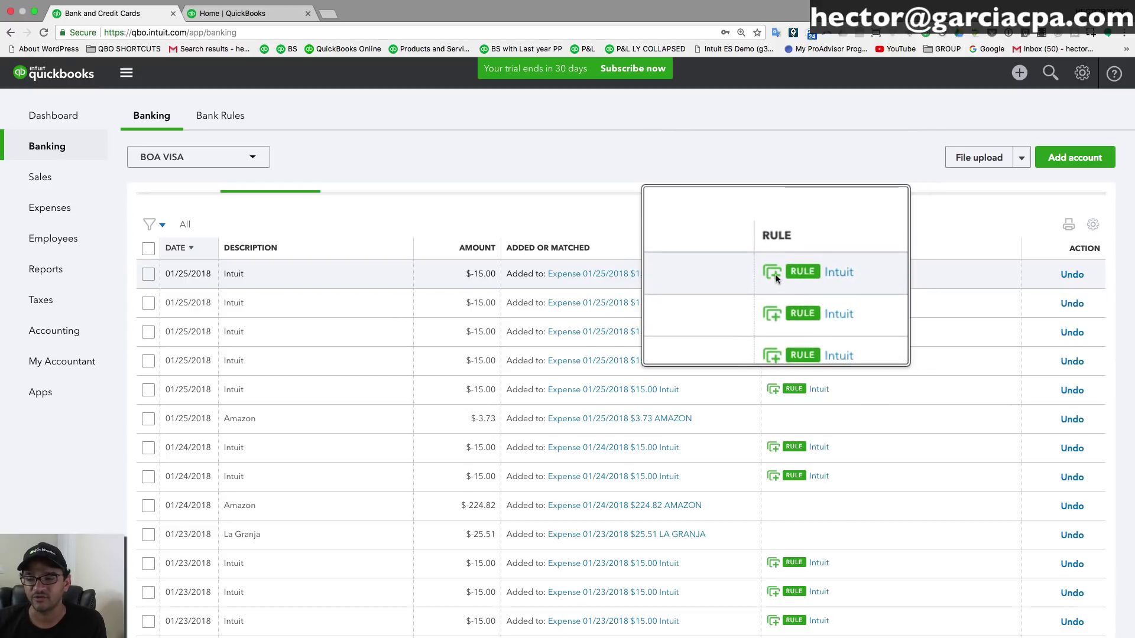
- Examine the full list of BOA VISA transactions in QuickBooks, comparing charges that carry the auto-add Intuit rule with those without a rule
{"action": "scroll", "coordinate": [788, 364], "scroll_direction": "down", "scroll_amount": 3}
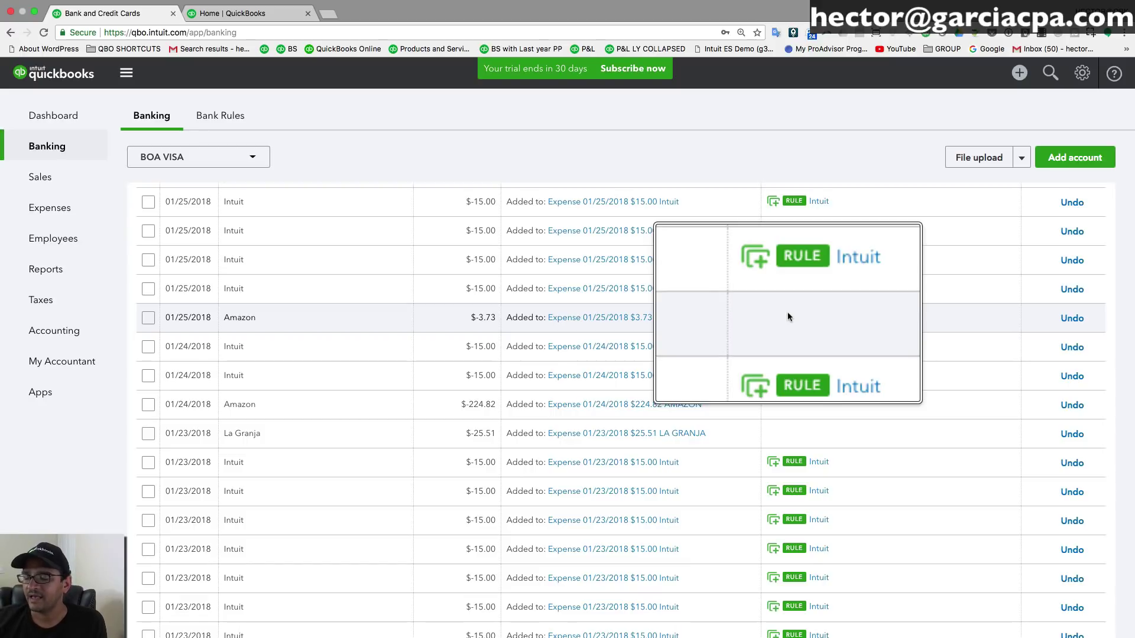
{"action": "scroll", "coordinate": [788, 318], "scroll_direction": "down", "scroll_amount": 10}
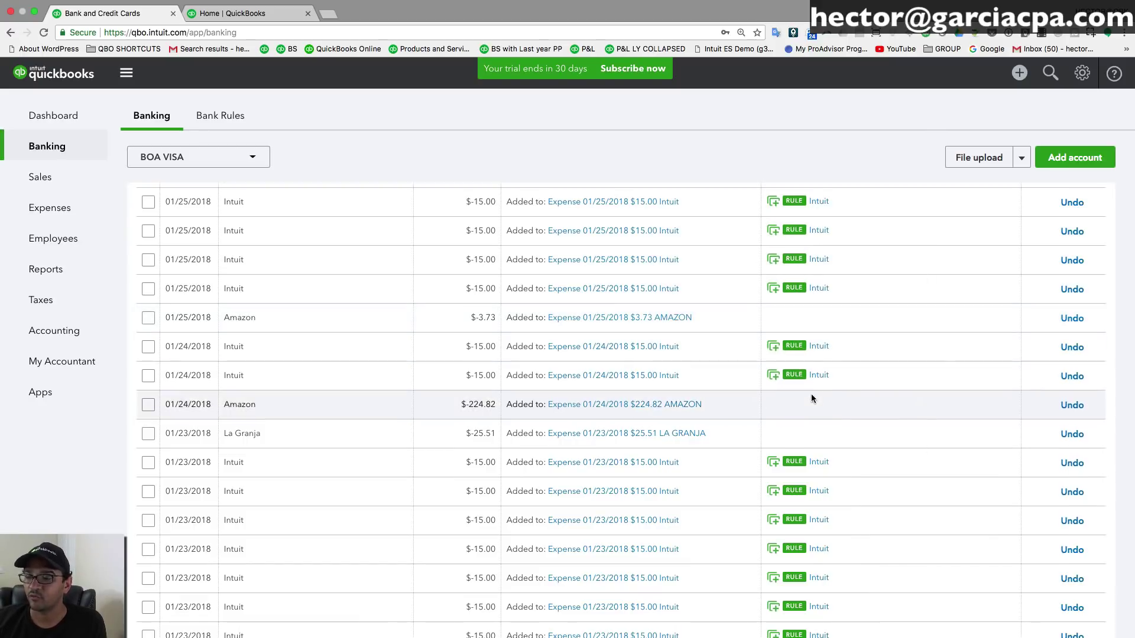
{"action": "scroll", "coordinate": [812, 467], "scroll_direction": "down", "scroll_amount": 9}
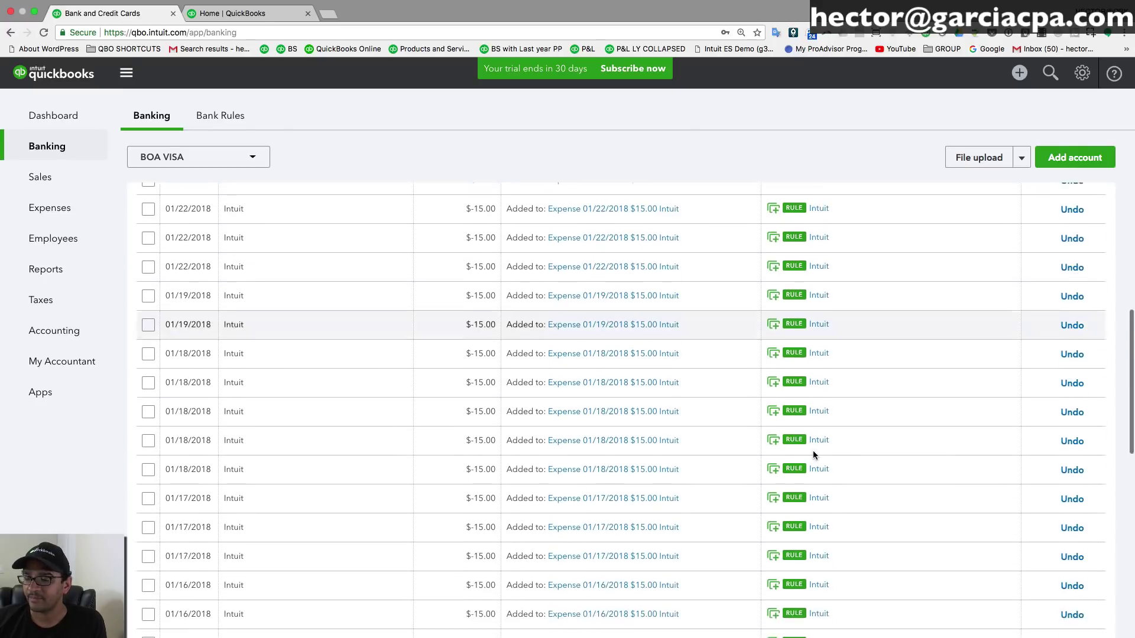
{"action": "scroll", "coordinate": [792, 473], "scroll_direction": "down", "scroll_amount": 3}
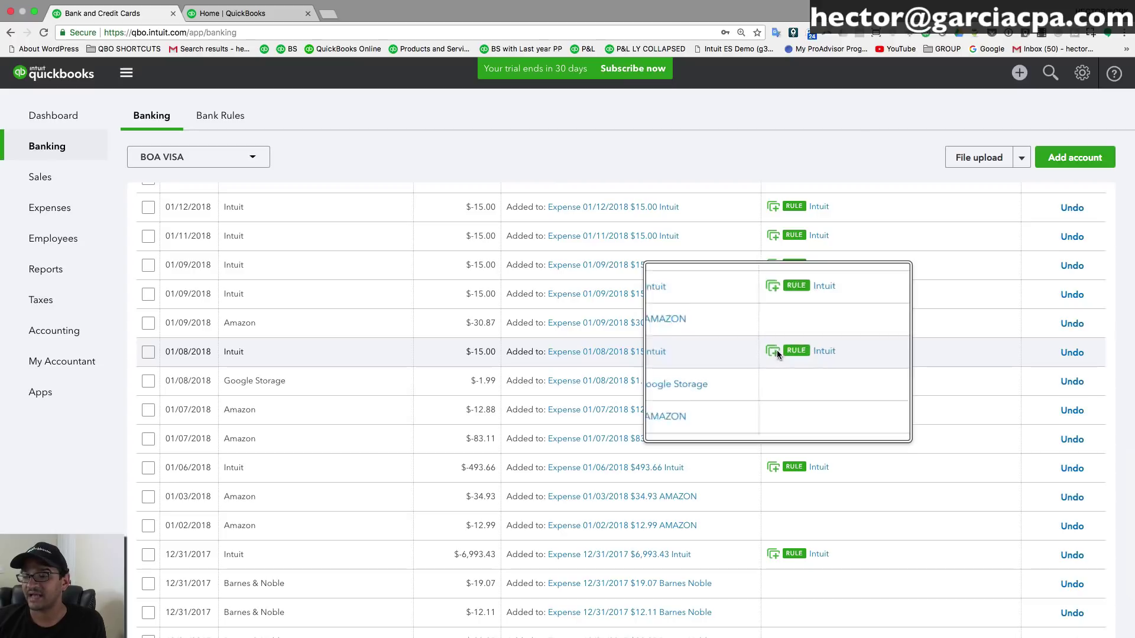
{"action": "scroll", "coordinate": [786, 384], "scroll_direction": "down", "scroll_amount": 4}
{"action": "scroll", "coordinate": [800, 408], "scroll_direction": "up", "scroll_amount": 20}
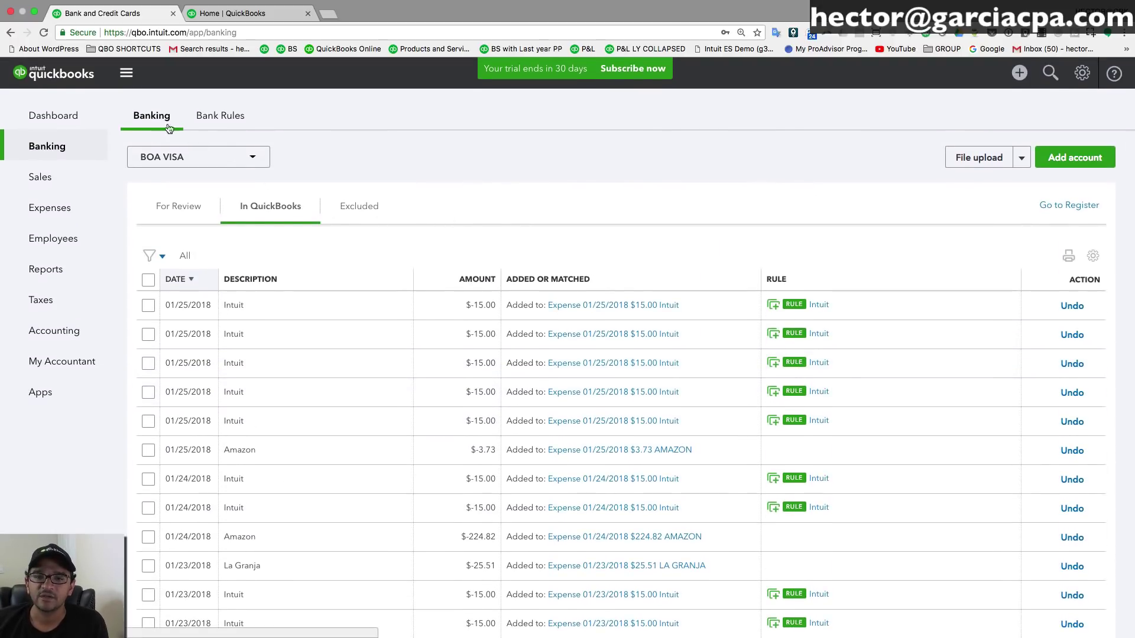
- Look through the BOA VISA transactions for review to find the GoDaddy.com charges
{"action": "left_click", "coordinate": [173, 206]}
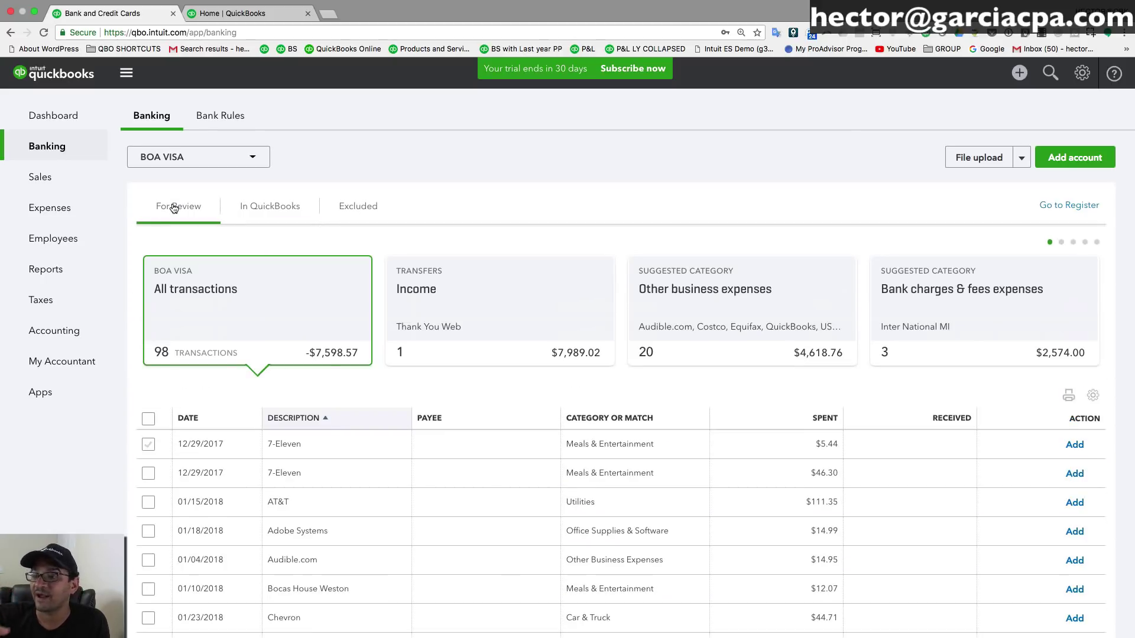
{"action": "scroll", "coordinate": [438, 302], "scroll_direction": "down", "scroll_amount": 15}
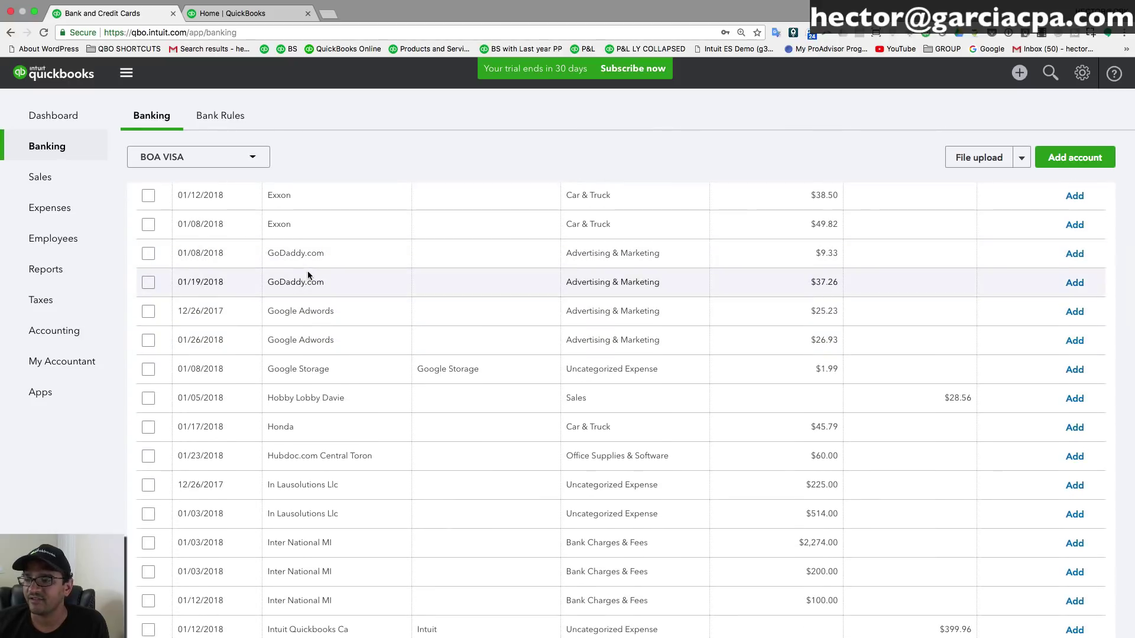
{"action": "scroll", "coordinate": [331, 292], "scroll_direction": "up", "scroll_amount": 15}
- Start a new bank rule named go daddy with the condition that the bank text contains GoDaddy.com
{"action": "left_click", "coordinate": [216, 117]}
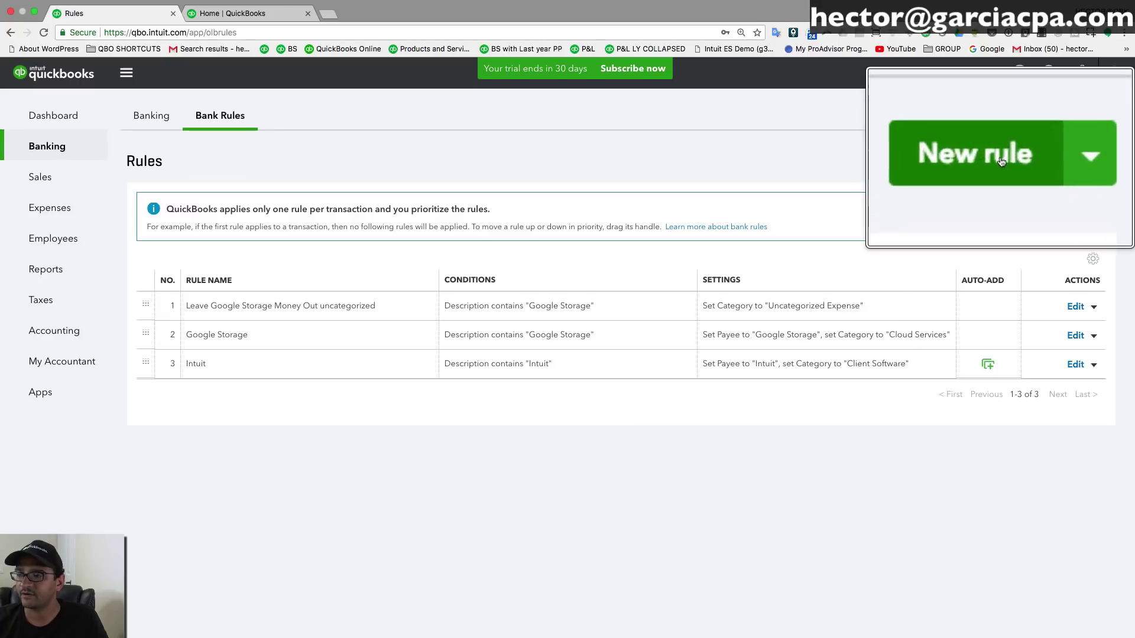
{"action": "left_click", "coordinate": [1062, 162]}
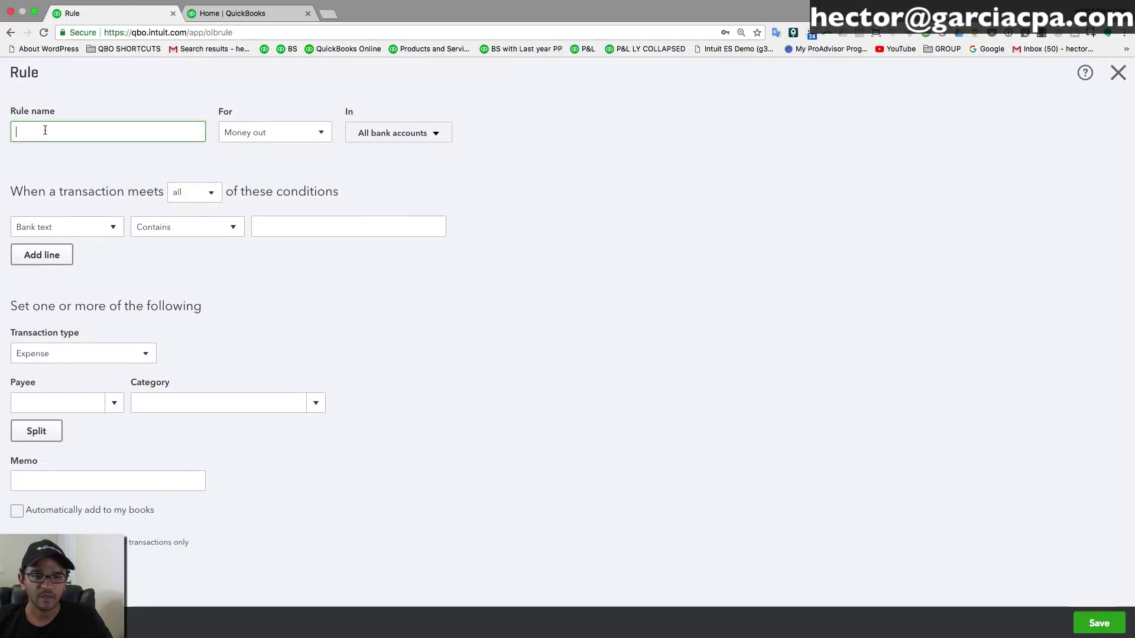
{"action": "type", "text": "go da"}
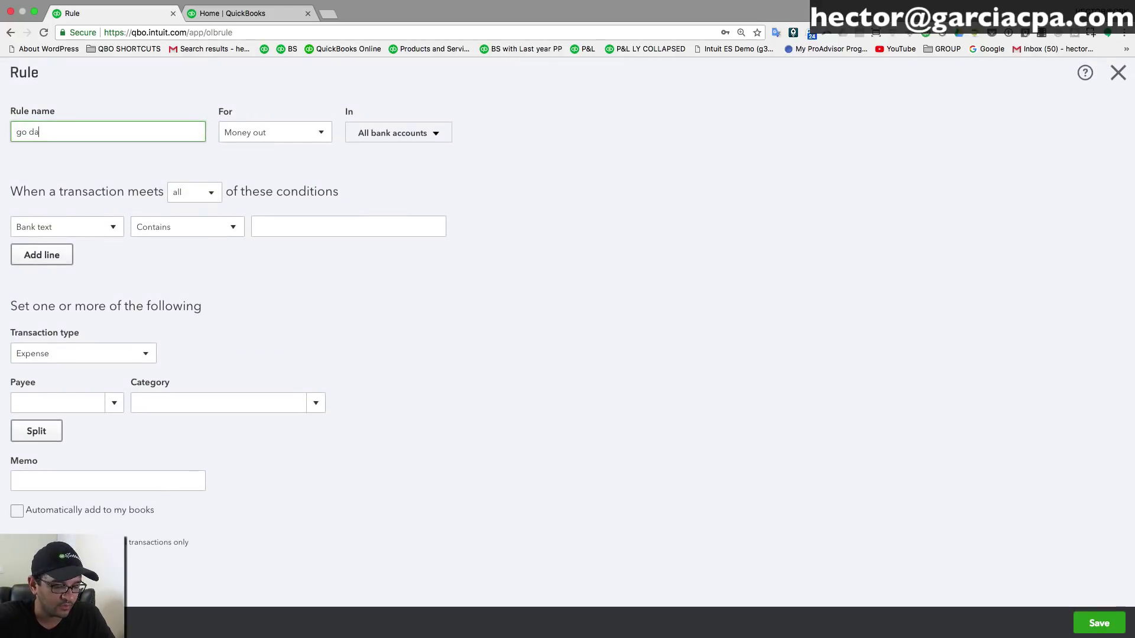
{"action": "type", "text": "ddy"}
{"action": "key", "text": "Tab"}
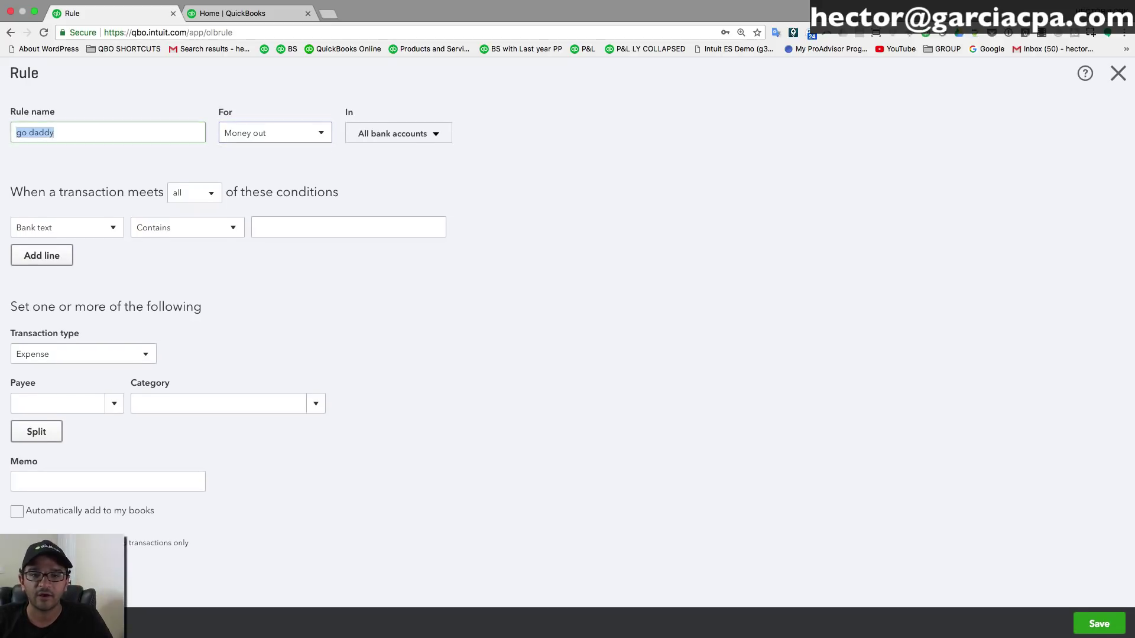
{"action": "left_click", "coordinate": [273, 224]}
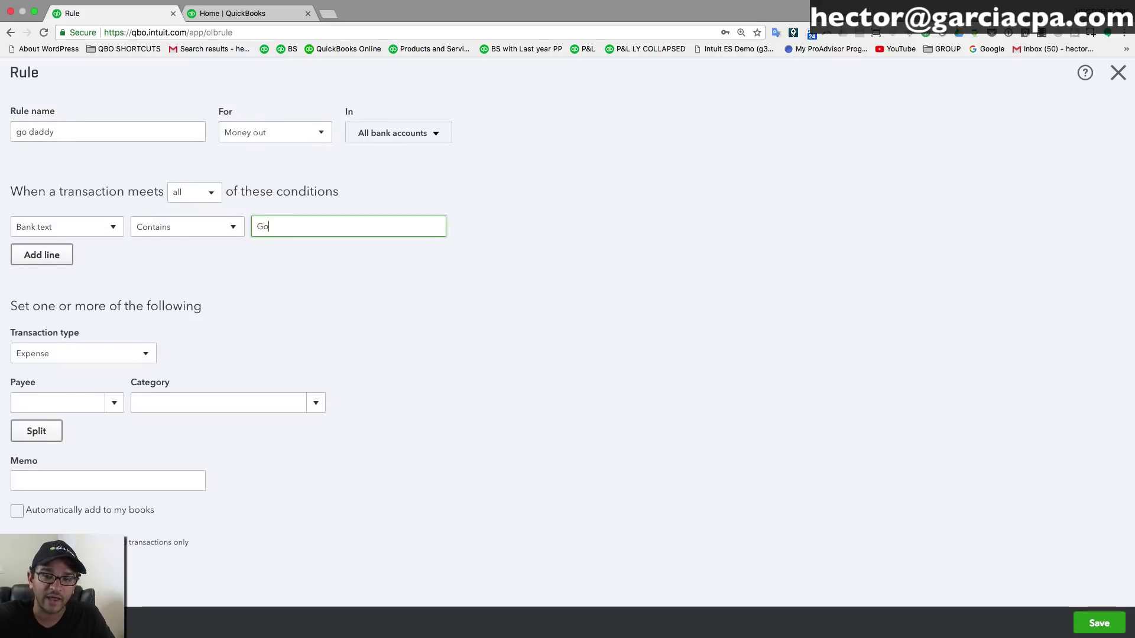
{"action": "type", "text": "GoDaddy.com"}
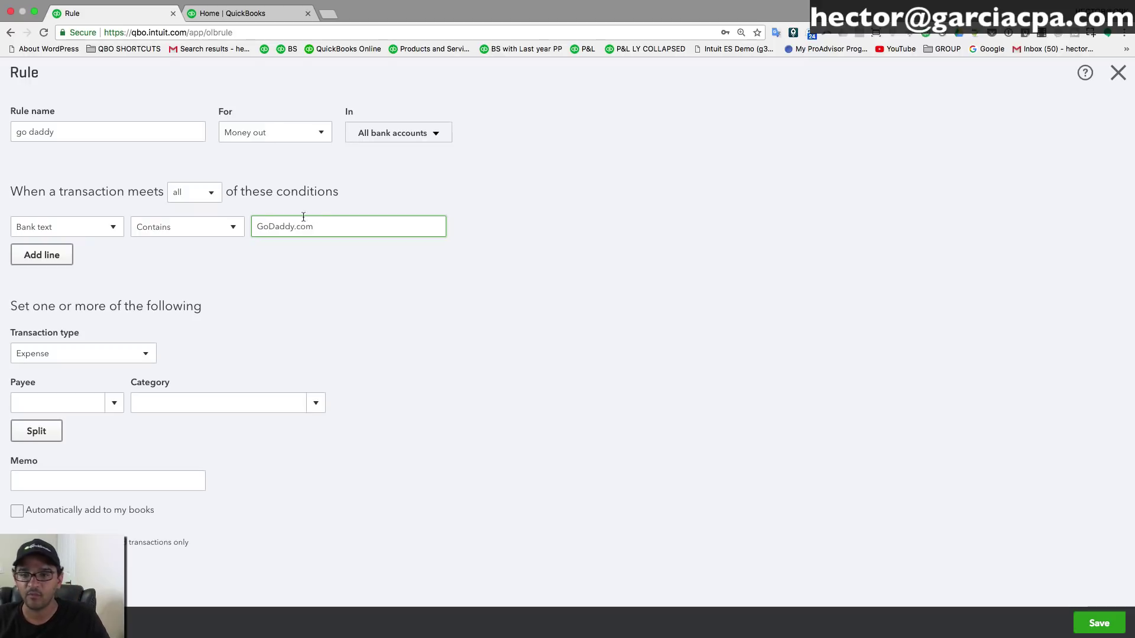
{"action": "left_click_drag", "start_coordinate": [313, 227], "coordinate": [255, 226]}
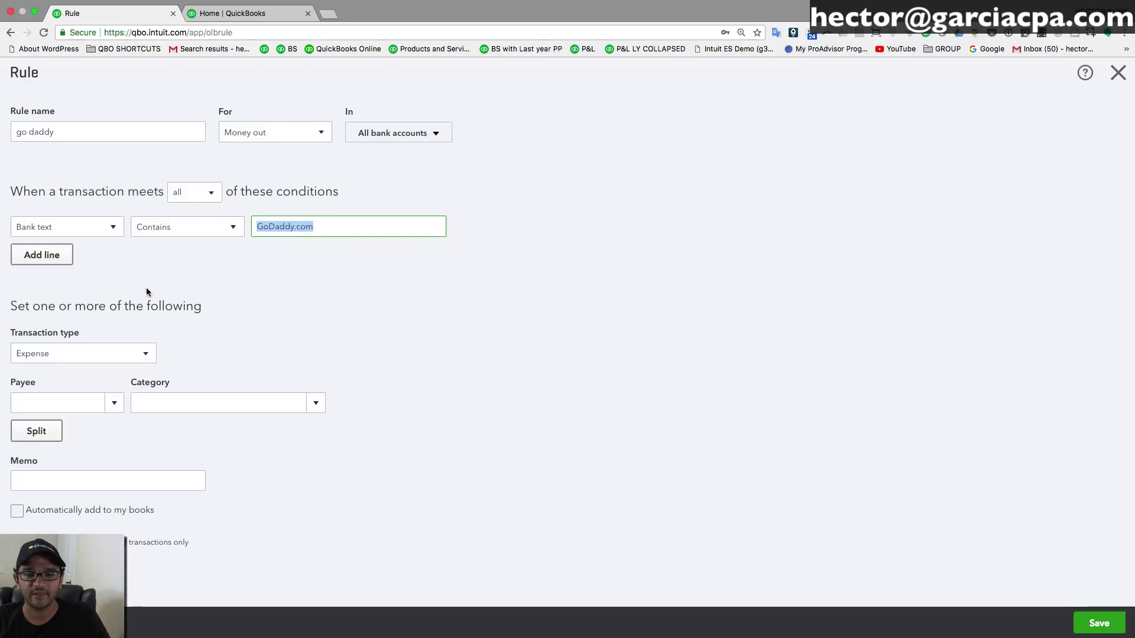
- Create the vendor Go DADDY and use it as the payee of the open rule
{"action": "left_click", "coordinate": [32, 402]}
{"action": "type", "text": "G"}
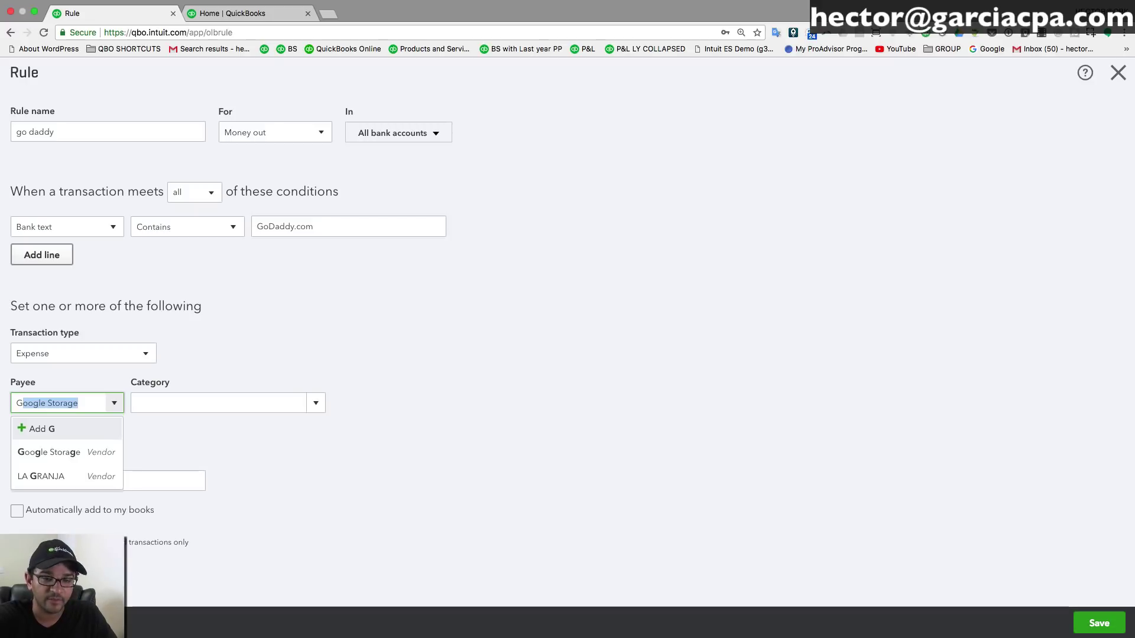
{"action": "type", "text": "o DADDY"}
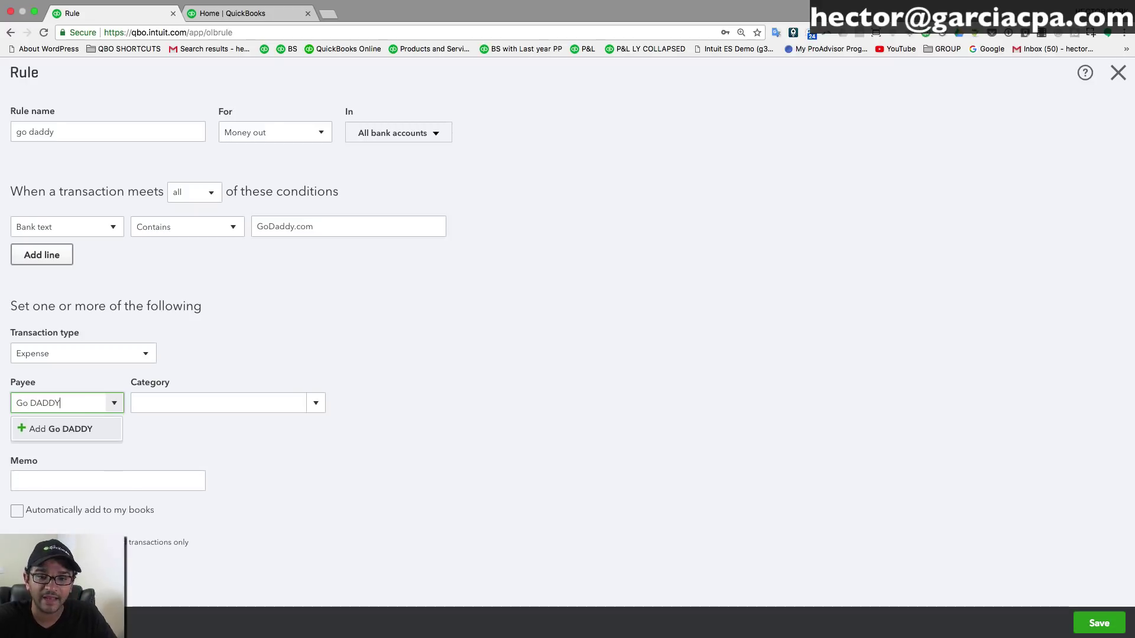
{"action": "left_click", "coordinate": [61, 428]}
{"action": "left_click", "coordinate": [200, 286]}
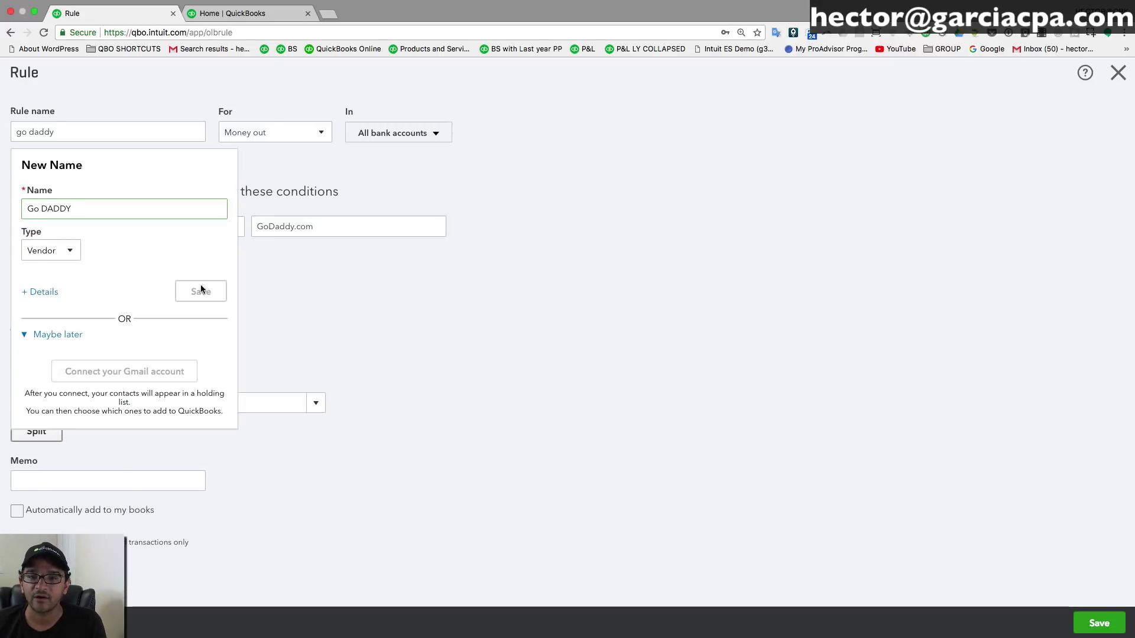
- Set the rule's category to Cloud Services and save the rule
{"action": "left_click", "coordinate": [181, 402]}
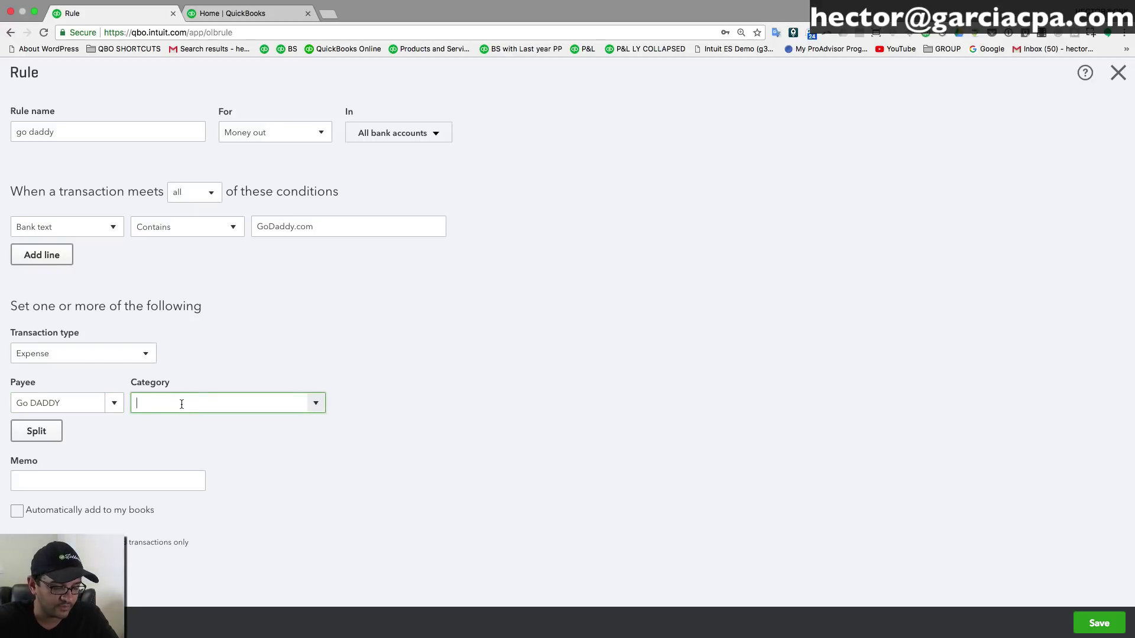
{"action": "type", "text": "clo"}
{"action": "left_click", "coordinate": [187, 452]}
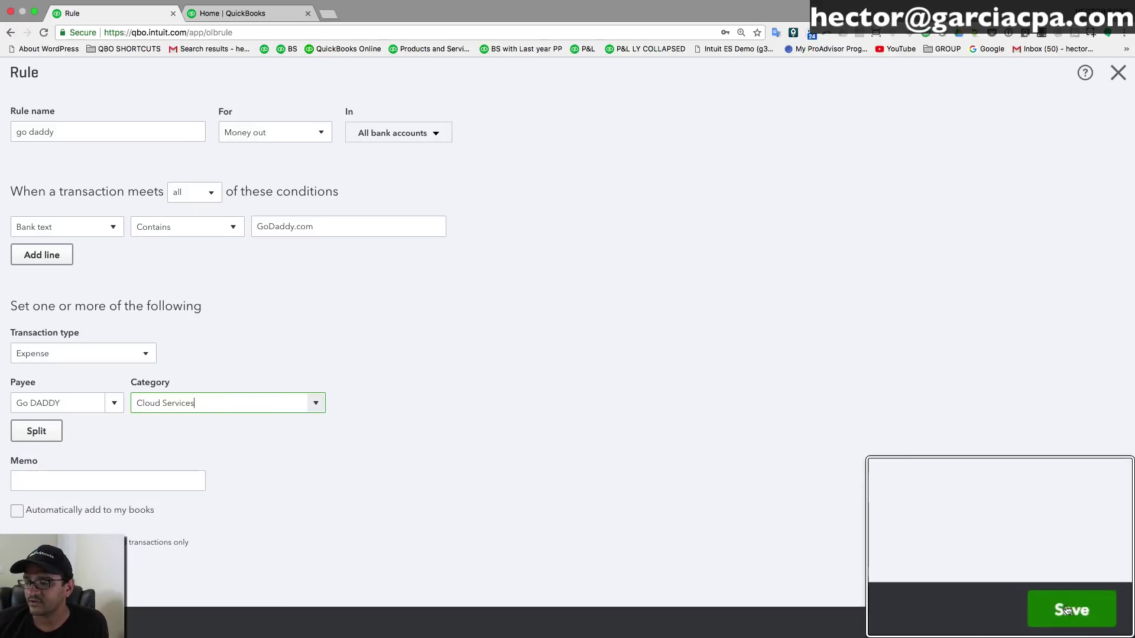
{"action": "left_click", "coordinate": [1093, 621]}
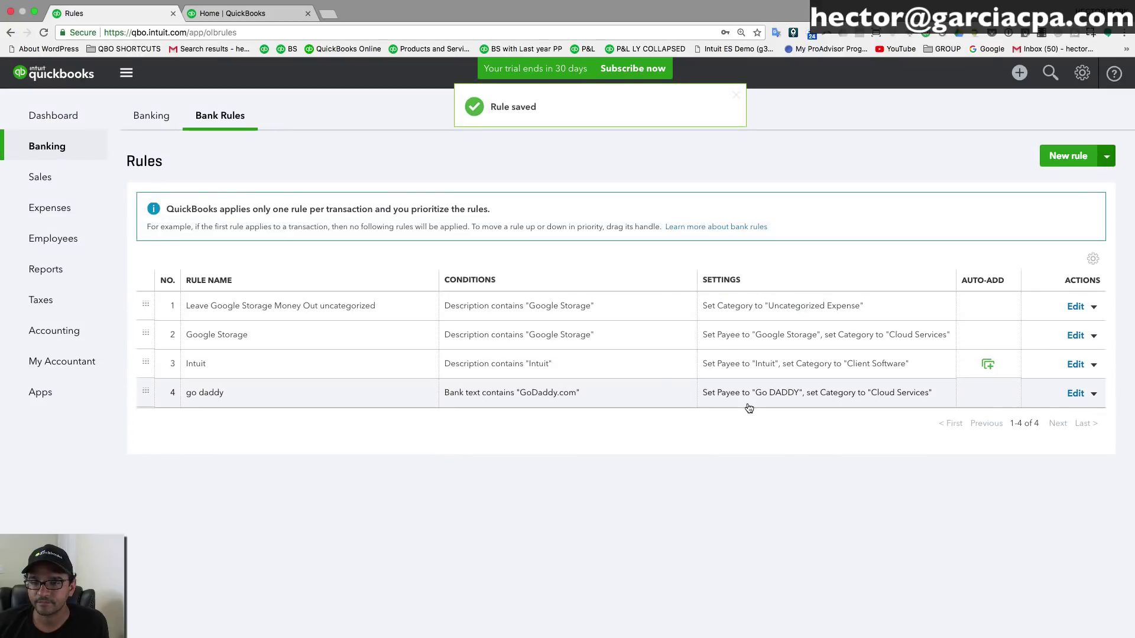
- Accept both GoDaddy.com charges, $9.33 and $37.26, together in a batch from the BOA VISA transactions for review
{"action": "left_click", "coordinate": [154, 119]}
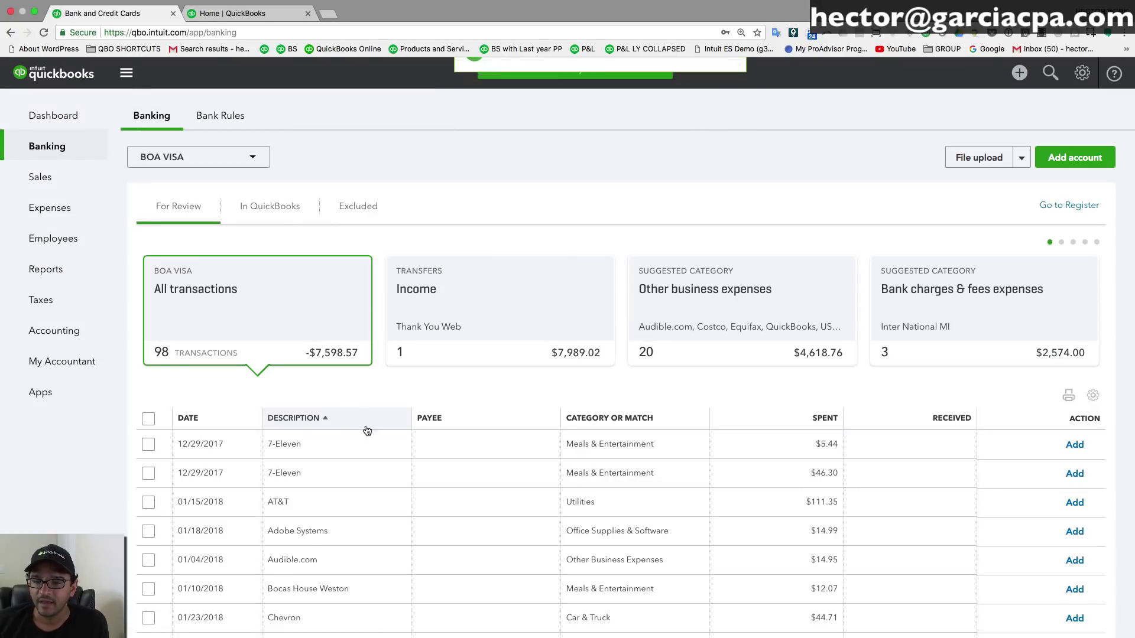
{"action": "scroll", "coordinate": [382, 440], "scroll_direction": "down", "scroll_amount": 3}
{"action": "scroll", "coordinate": [360, 397], "scroll_direction": "down", "scroll_amount": 8}
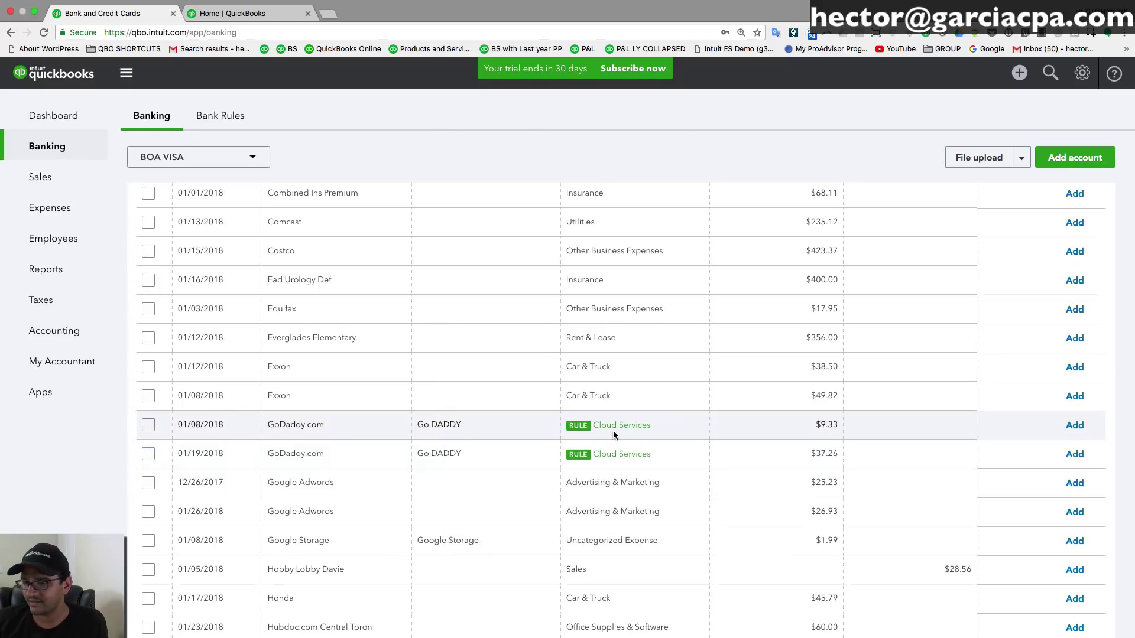
{"action": "left_click", "coordinate": [148, 425]}
{"action": "left_click", "coordinate": [148, 454]}
{"action": "scroll", "coordinate": [151, 219], "scroll_direction": "up", "scroll_amount": 8}
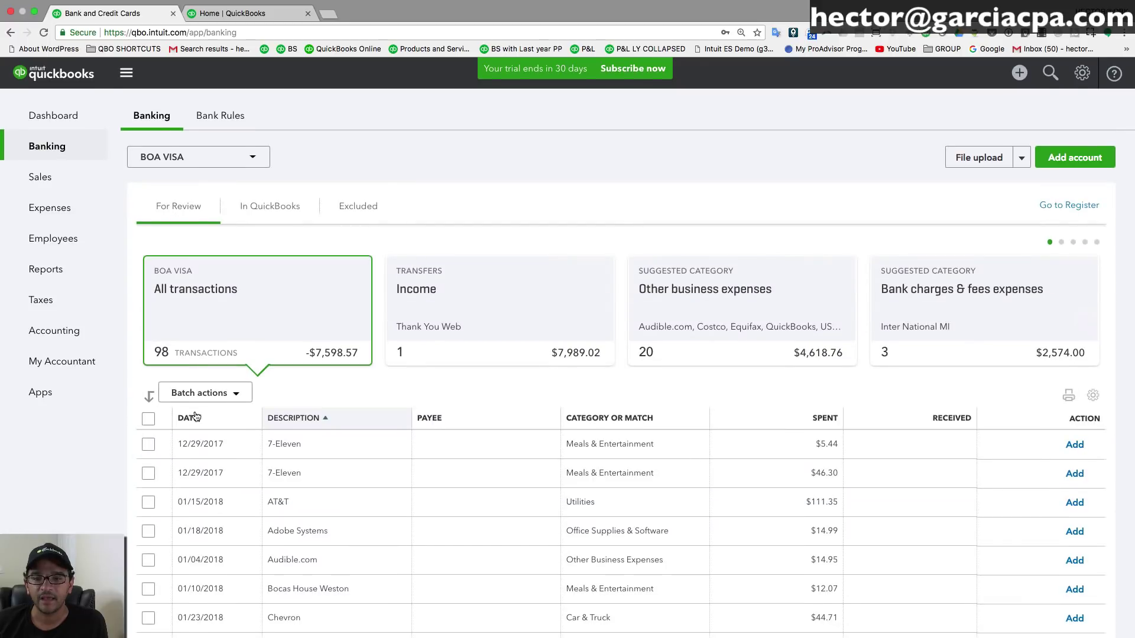
{"action": "left_click", "coordinate": [198, 393]}
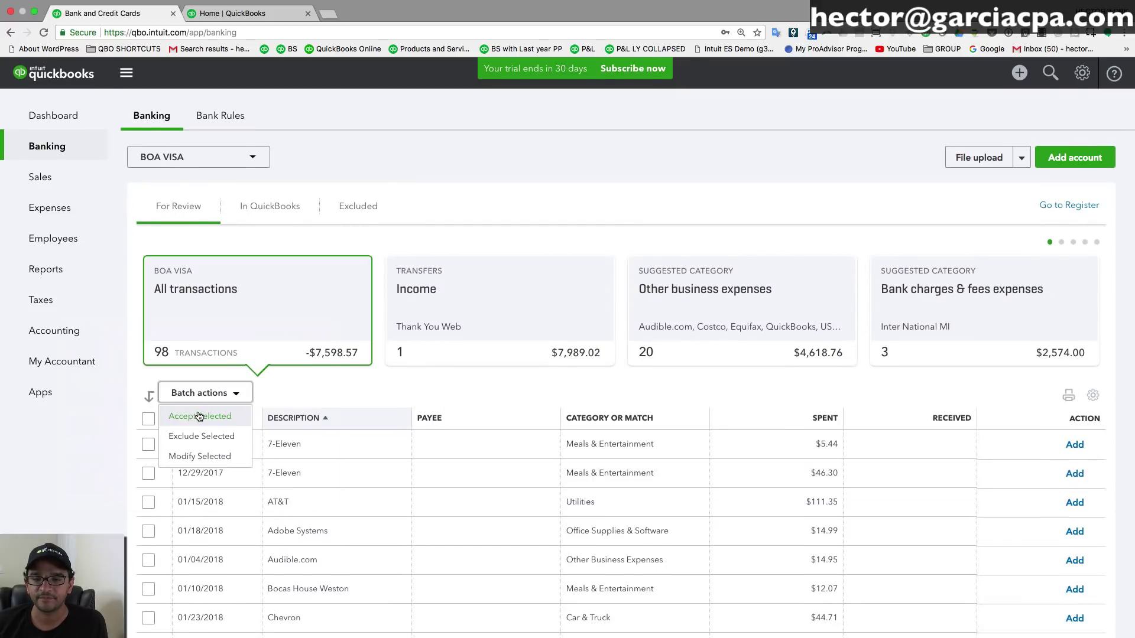
{"action": "left_click", "coordinate": [197, 416]}
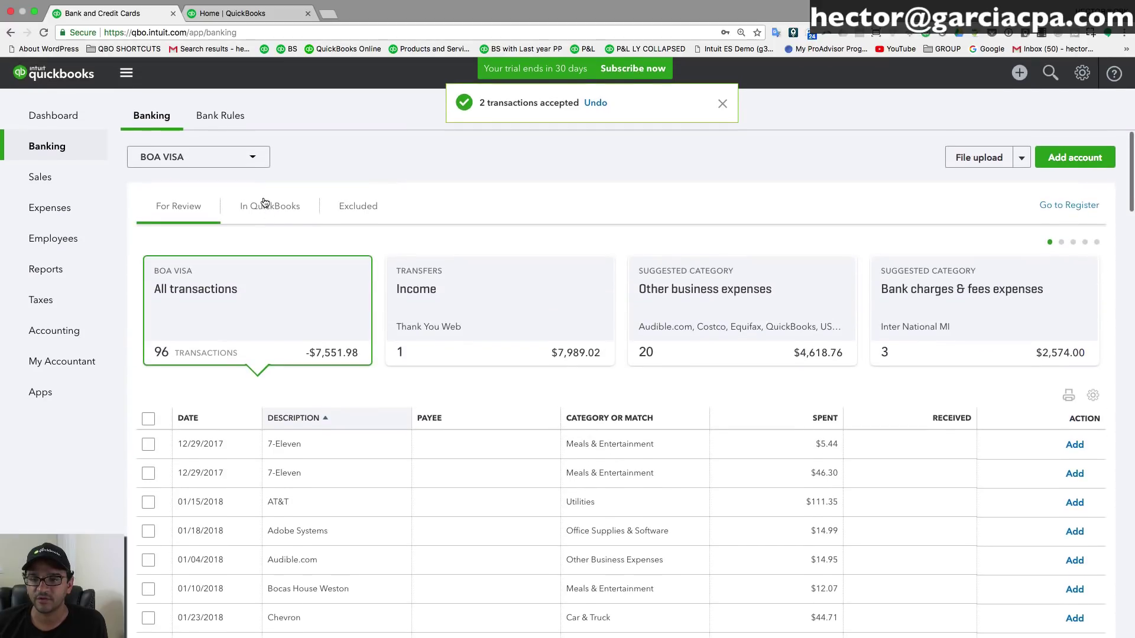
- Check the rule listed for the 01/19/2018 GoDaddy.com charge among the BOA VISA transactions in QuickBooks
{"action": "left_click", "coordinate": [264, 203]}
{"action": "scroll", "coordinate": [649, 455], "scroll_direction": "down", "scroll_amount": 3}
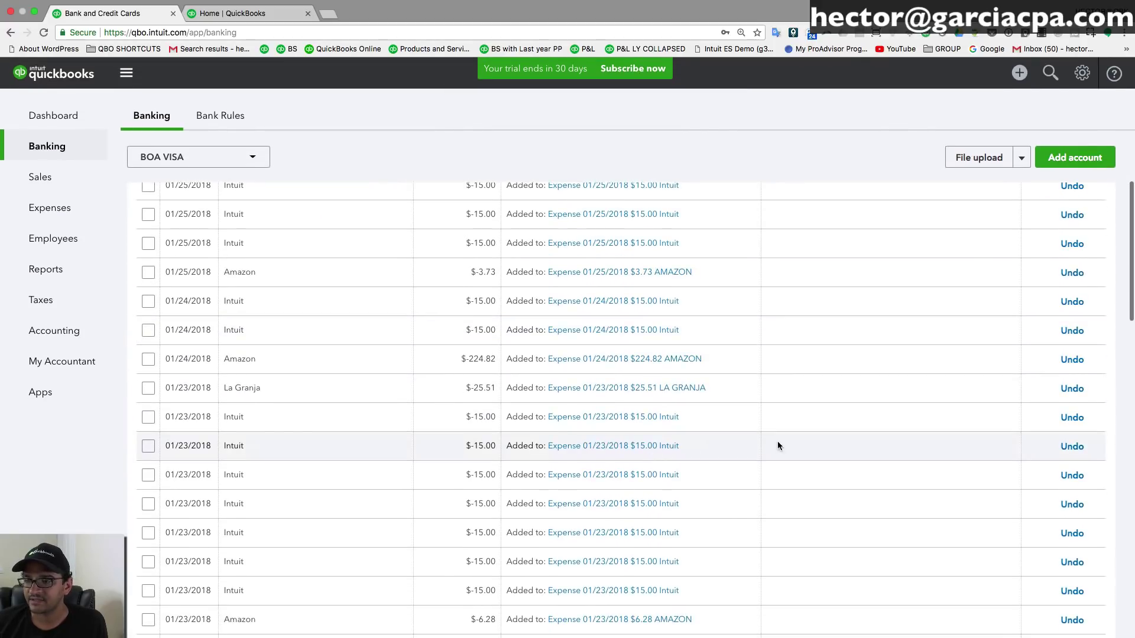
{"action": "scroll", "coordinate": [807, 443], "scroll_direction": "down", "scroll_amount": 10}
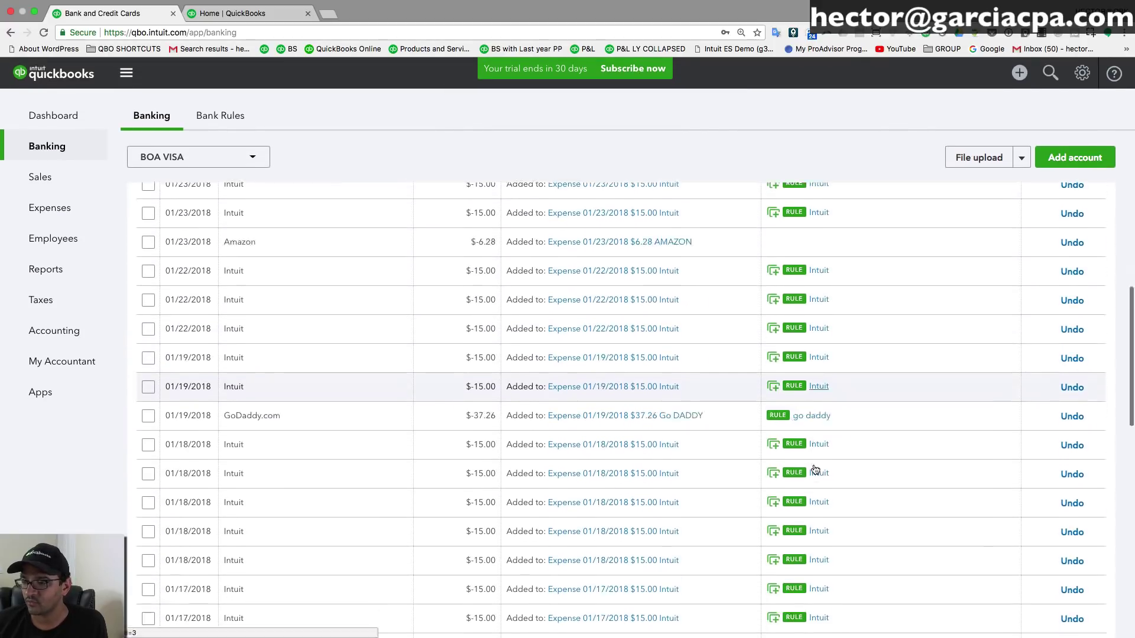
{"action": "scroll", "coordinate": [814, 469], "scroll_direction": "down", "scroll_amount": 2}
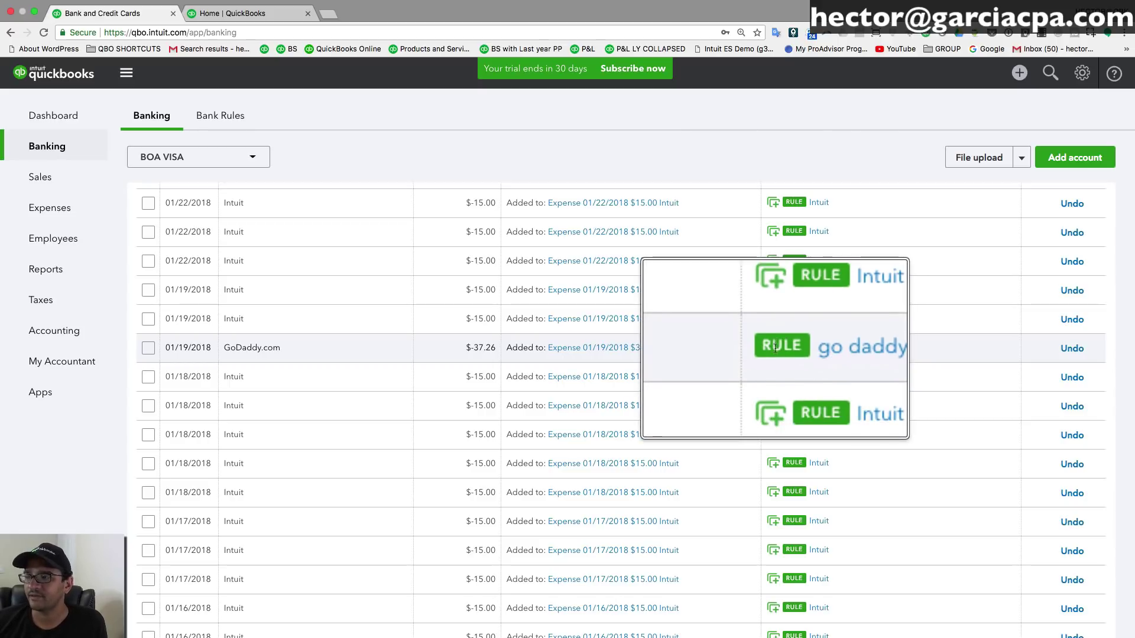
- Exclude the two 12/29/2017 7-Eleven charges, $5.44 and $46.30, from the transactions for review and show the excluded transactions
{"action": "left_click", "coordinate": [151, 120]}
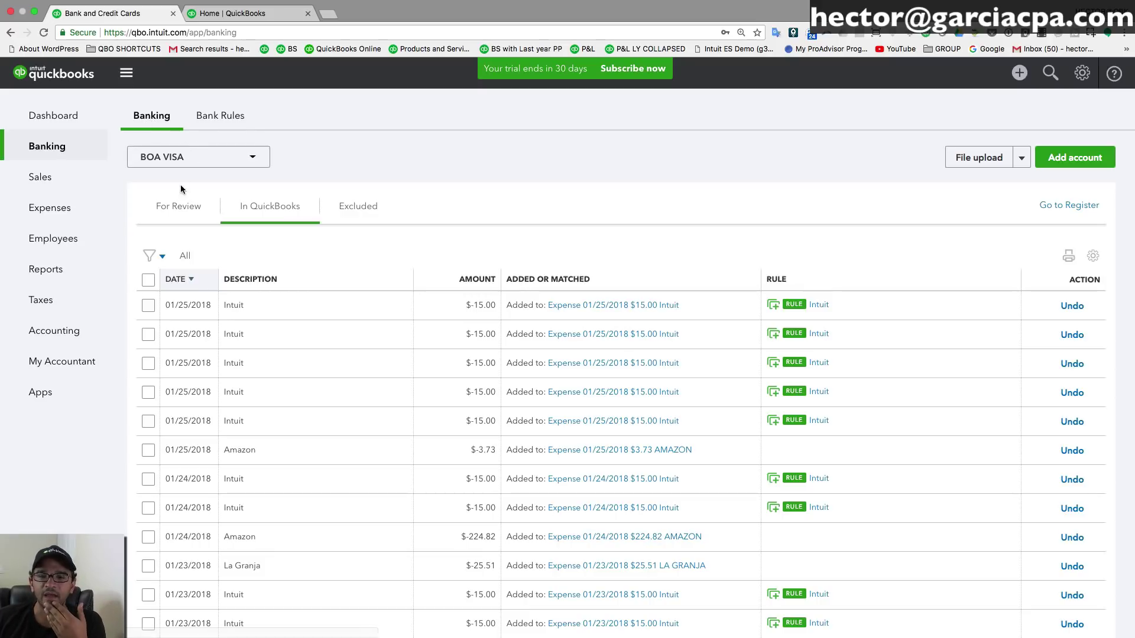
{"action": "left_click", "coordinate": [183, 210]}
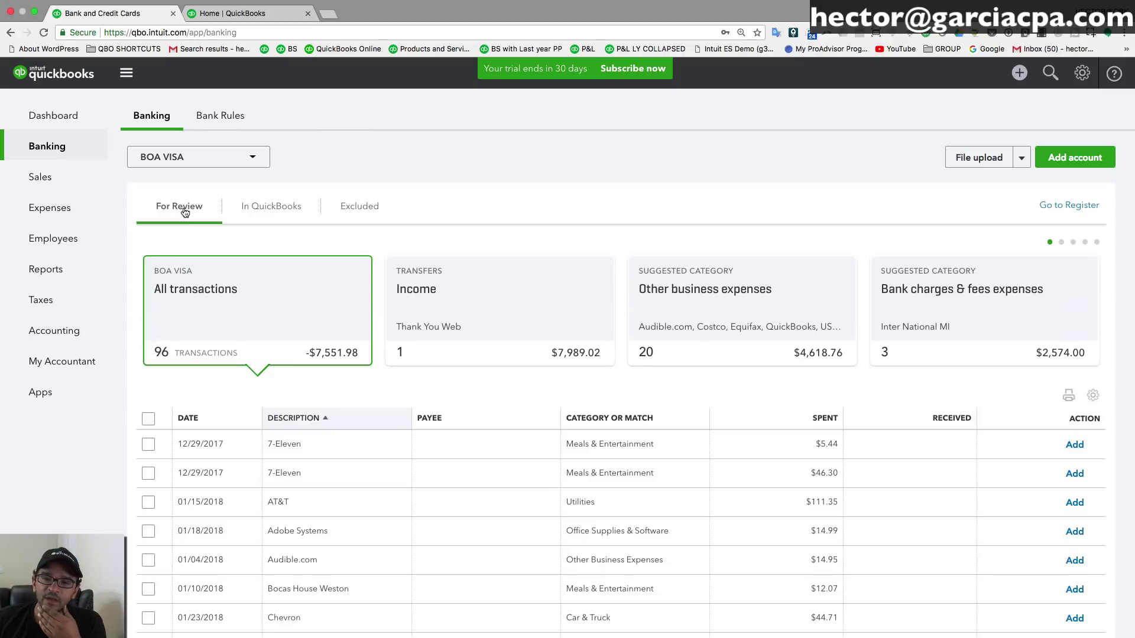
{"action": "scroll", "coordinate": [342, 415], "scroll_direction": "down", "scroll_amount": 3}
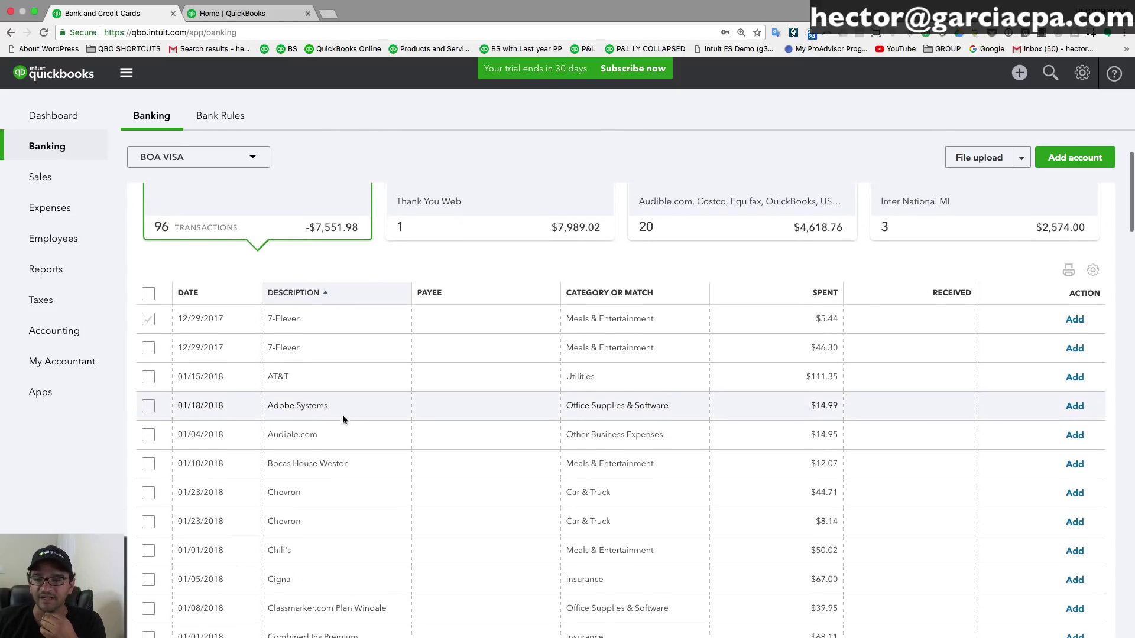
{"action": "left_click", "coordinate": [152, 321]}
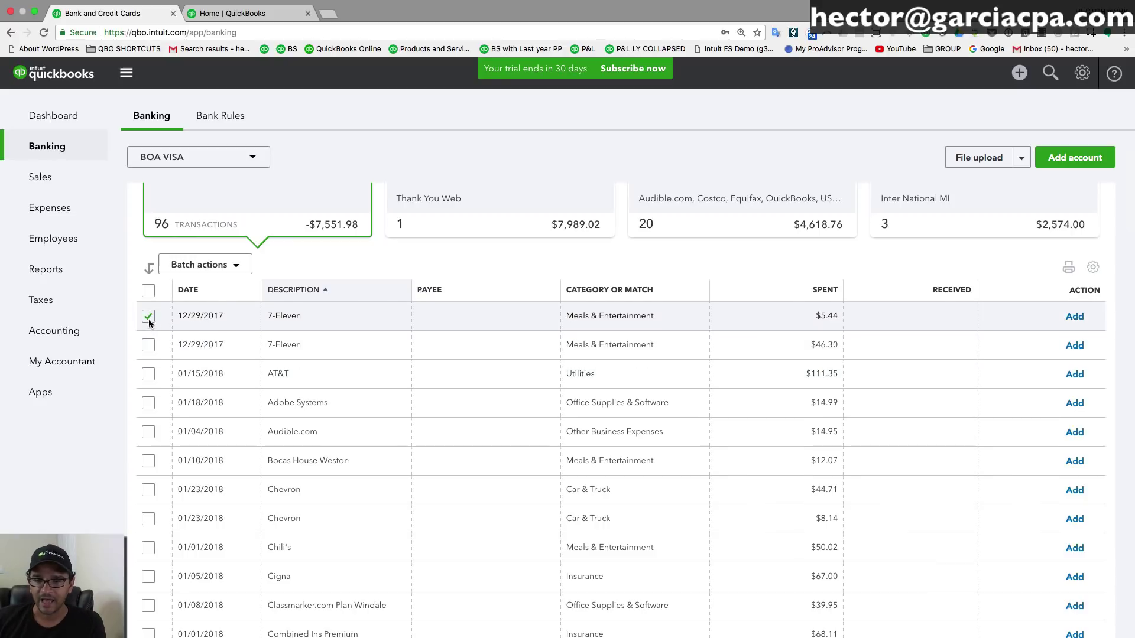
{"action": "left_click", "coordinate": [209, 265]}
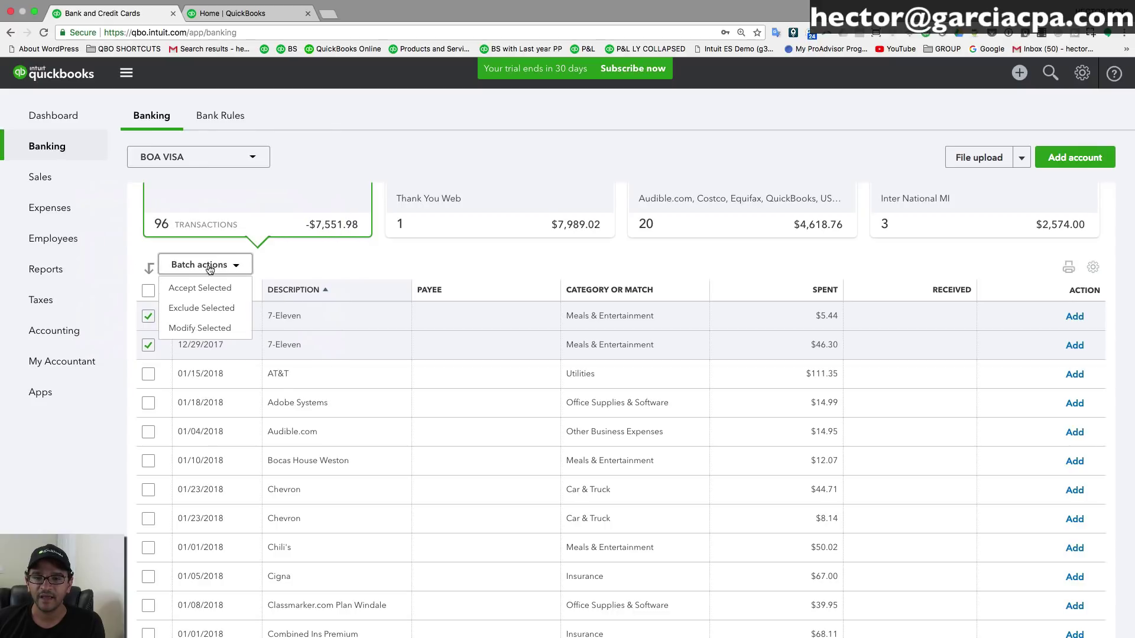
{"action": "left_click", "coordinate": [204, 312]}
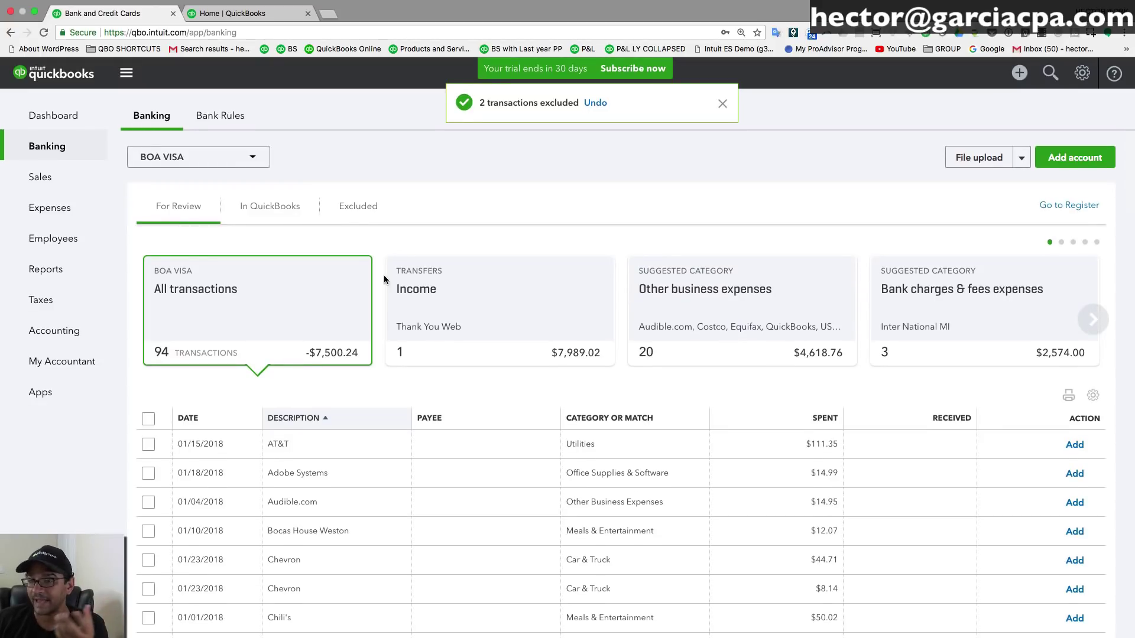
{"action": "left_click", "coordinate": [358, 207]}
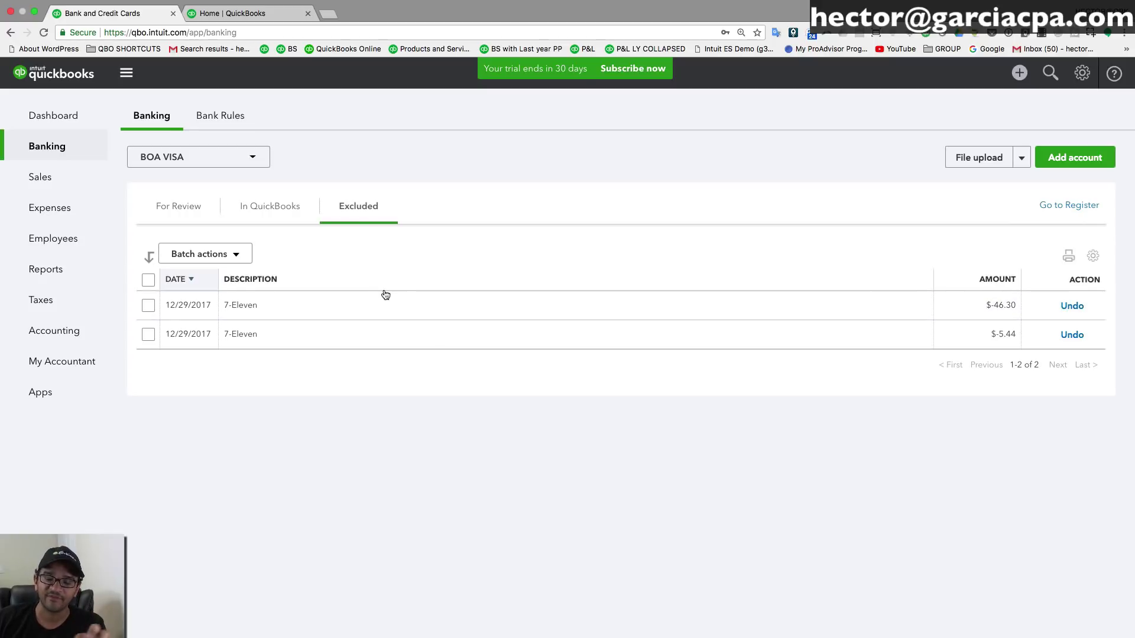
- Permanently delete both excluded 12/29/2017 7-Eleven transactions in one batch
{"action": "left_click", "coordinate": [148, 279]}
{"action": "left_click", "coordinate": [201, 254]}
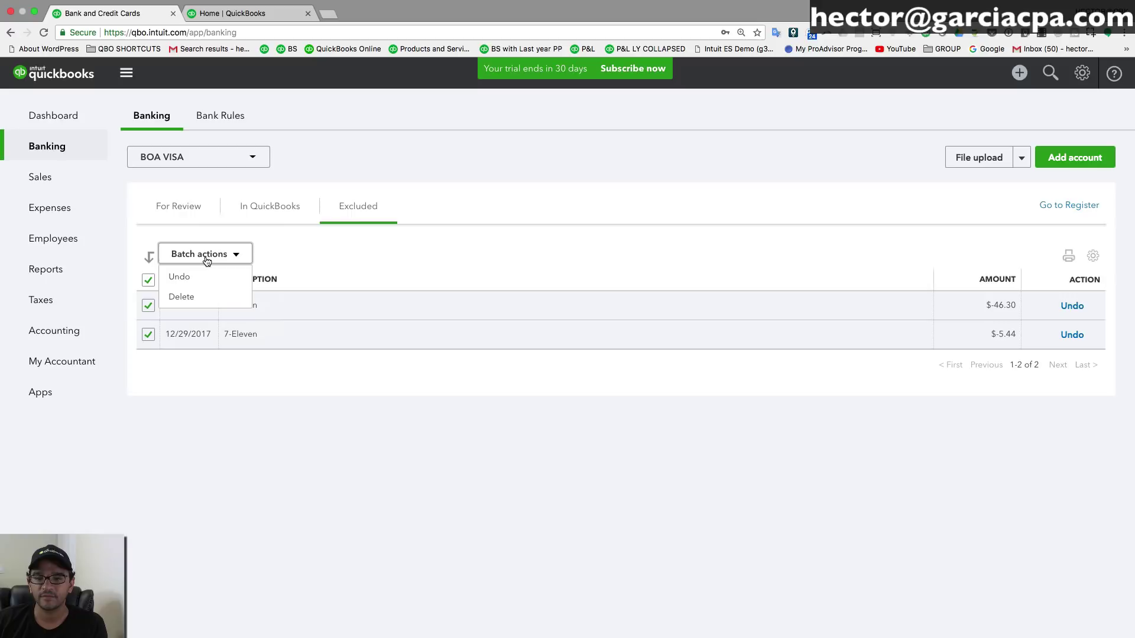
{"action": "left_click", "coordinate": [195, 298]}
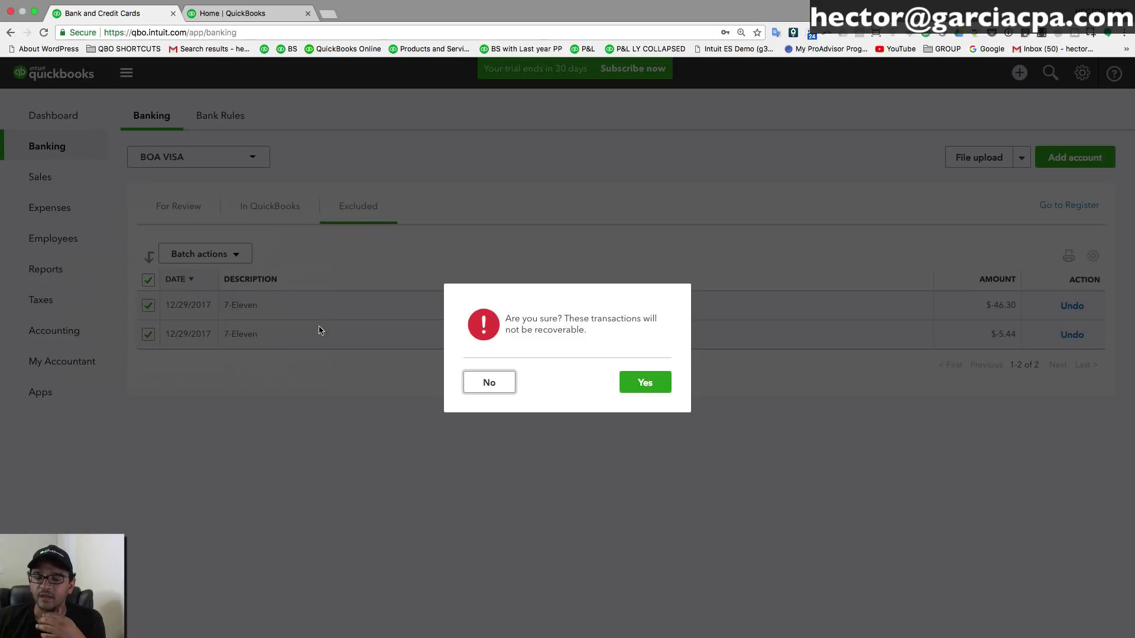
{"action": "left_click", "coordinate": [645, 385]}
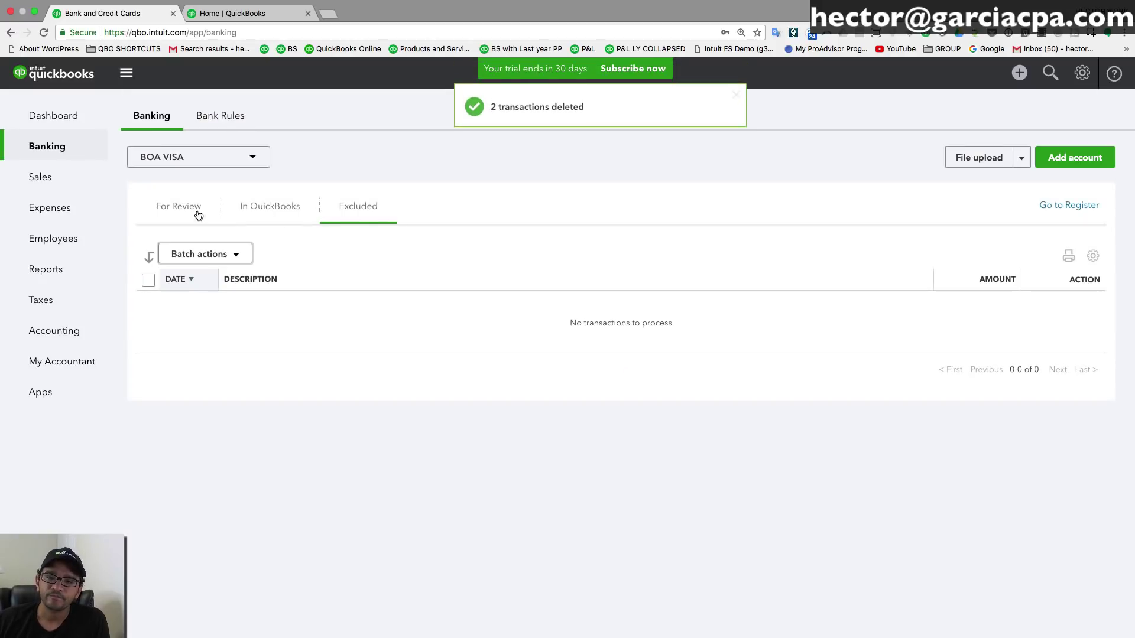
- Return to the BOA VISA transactions for review and turn on the display of bank details in the list
{"action": "left_click", "coordinate": [181, 211]}
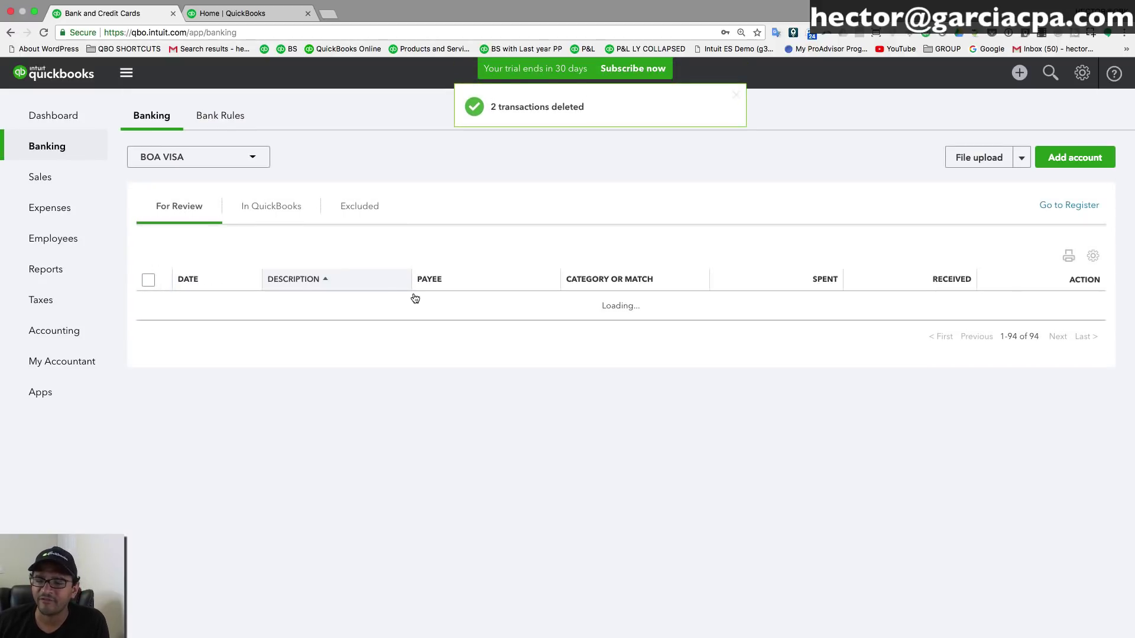
{"action": "scroll", "coordinate": [470, 442], "scroll_direction": "down", "scroll_amount": 4}
{"action": "scroll", "coordinate": [437, 434], "scroll_direction": "up", "scroll_amount": 2}
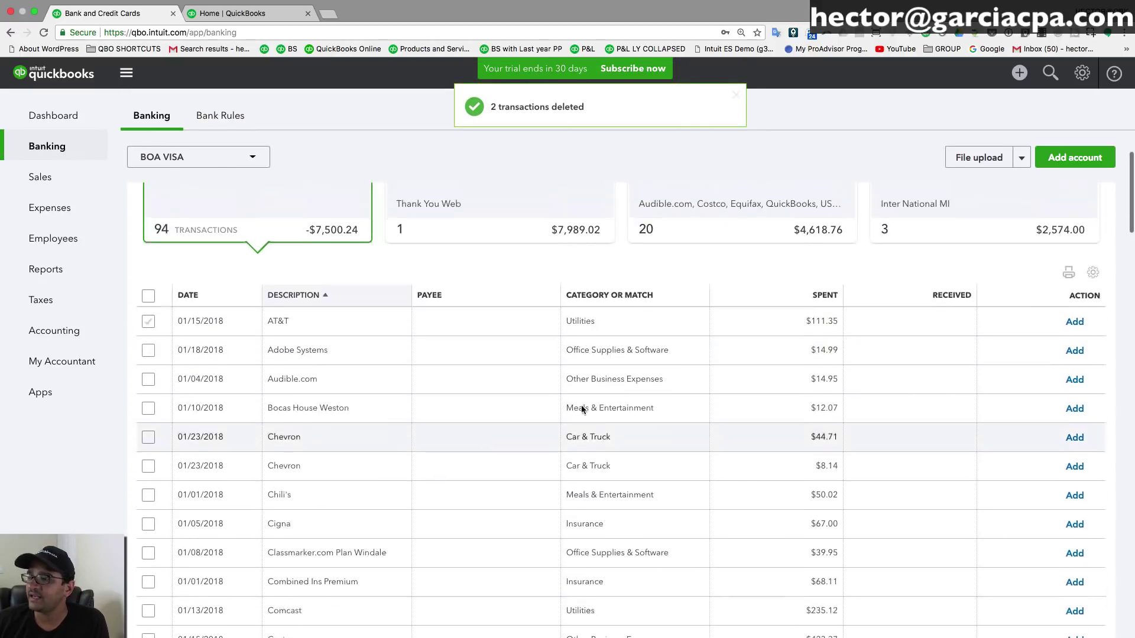
{"action": "scroll", "coordinate": [582, 409], "scroll_direction": "up", "scroll_amount": 2}
{"action": "left_click", "coordinate": [1093, 356]}
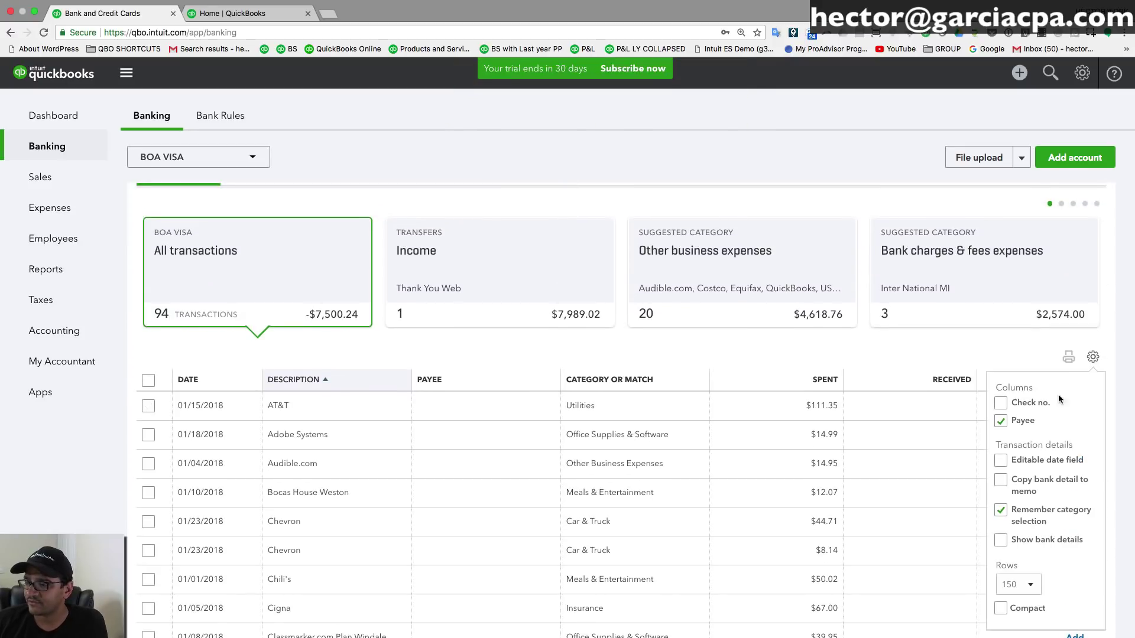
{"action": "left_click", "coordinate": [1002, 541]}
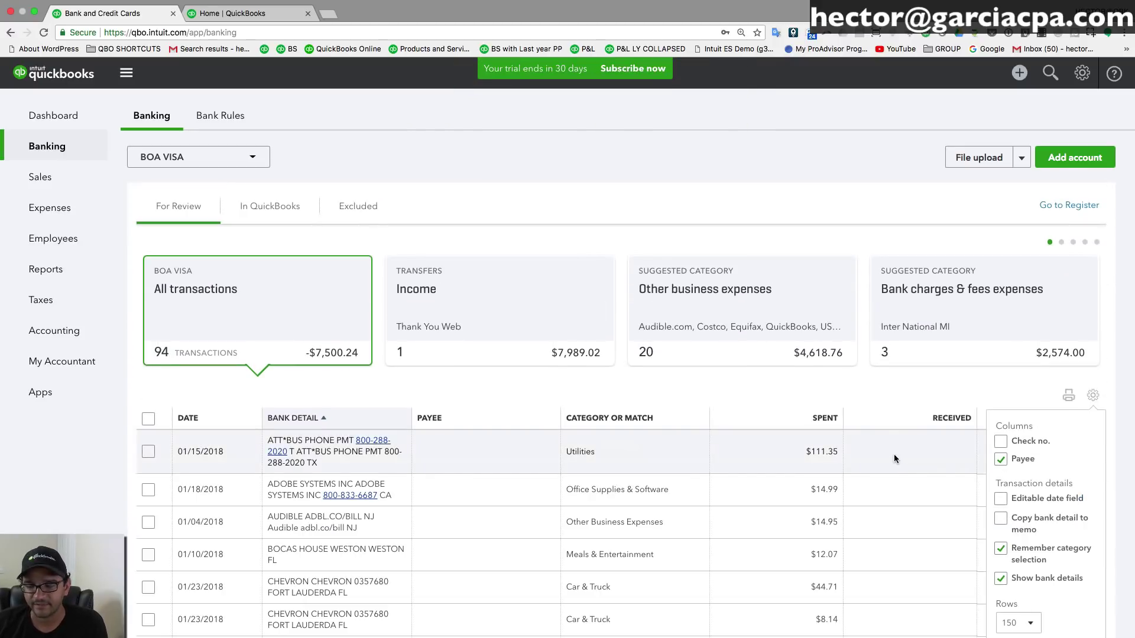
- Examine the bank detail text of the BOA VISA transactions for review, from the start of the list through the Publix charges
{"action": "scroll", "coordinate": [452, 388], "scroll_direction": "down", "scroll_amount": 2}
{"action": "scroll", "coordinate": [491, 476], "scroll_direction": "down", "scroll_amount": 10}
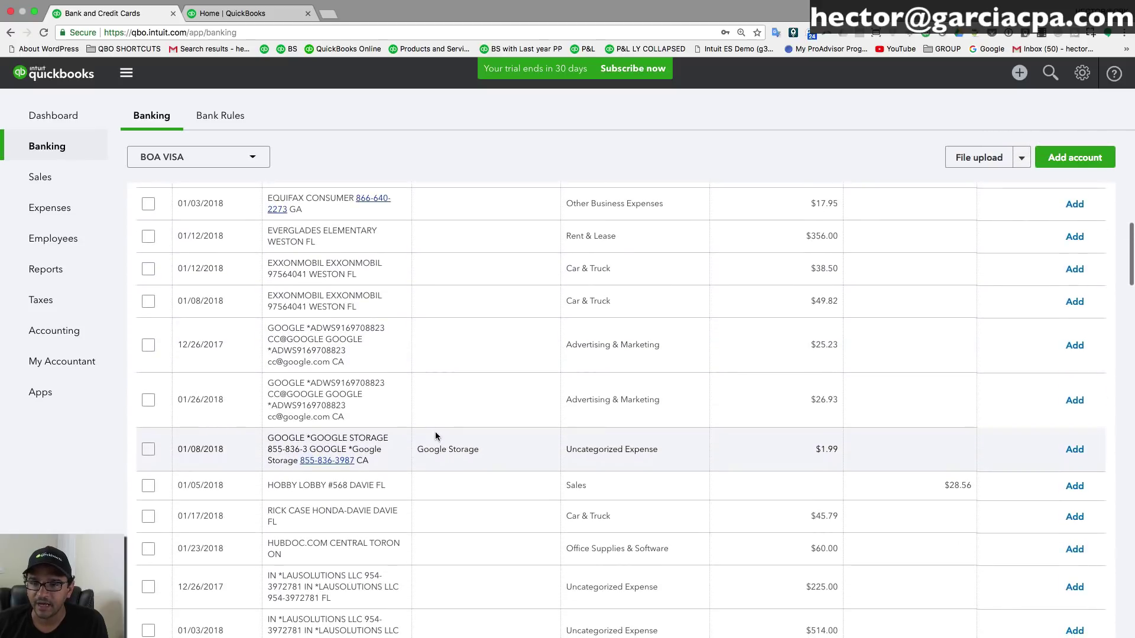
{"action": "scroll", "coordinate": [435, 435], "scroll_direction": "up", "scroll_amount": 1}
{"action": "scroll", "coordinate": [432, 437], "scroll_direction": "down", "scroll_amount": 4}
{"action": "scroll", "coordinate": [424, 440], "scroll_direction": "down", "scroll_amount": 3}
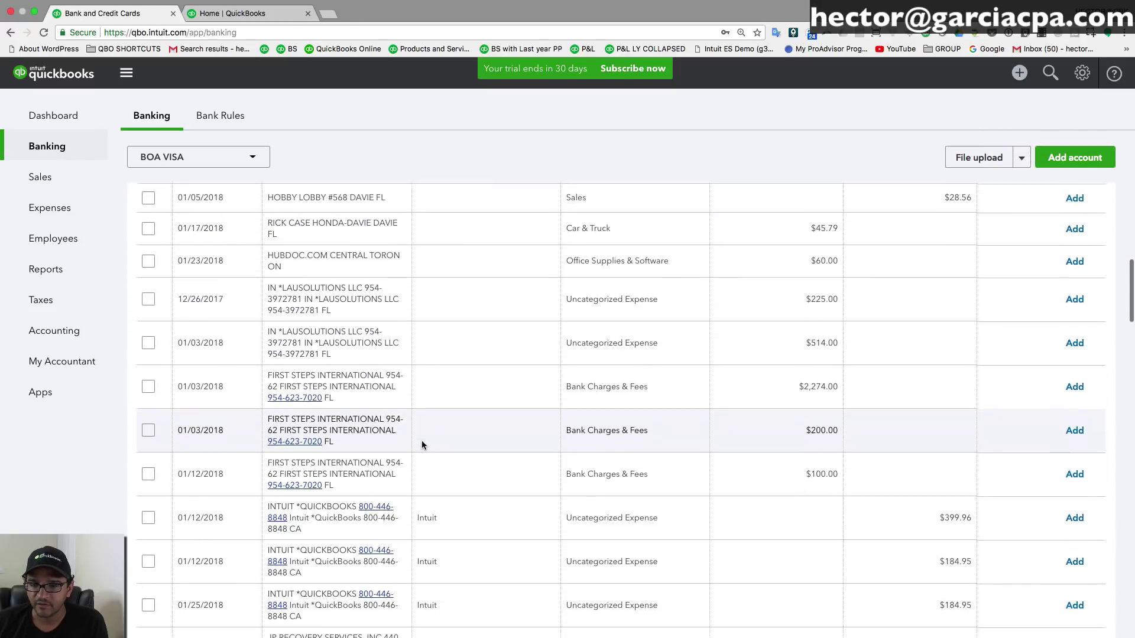
{"action": "scroll", "coordinate": [460, 458], "scroll_direction": "down", "scroll_amount": 4}
{"action": "scroll", "coordinate": [460, 458], "scroll_direction": "down", "scroll_amount": 10}
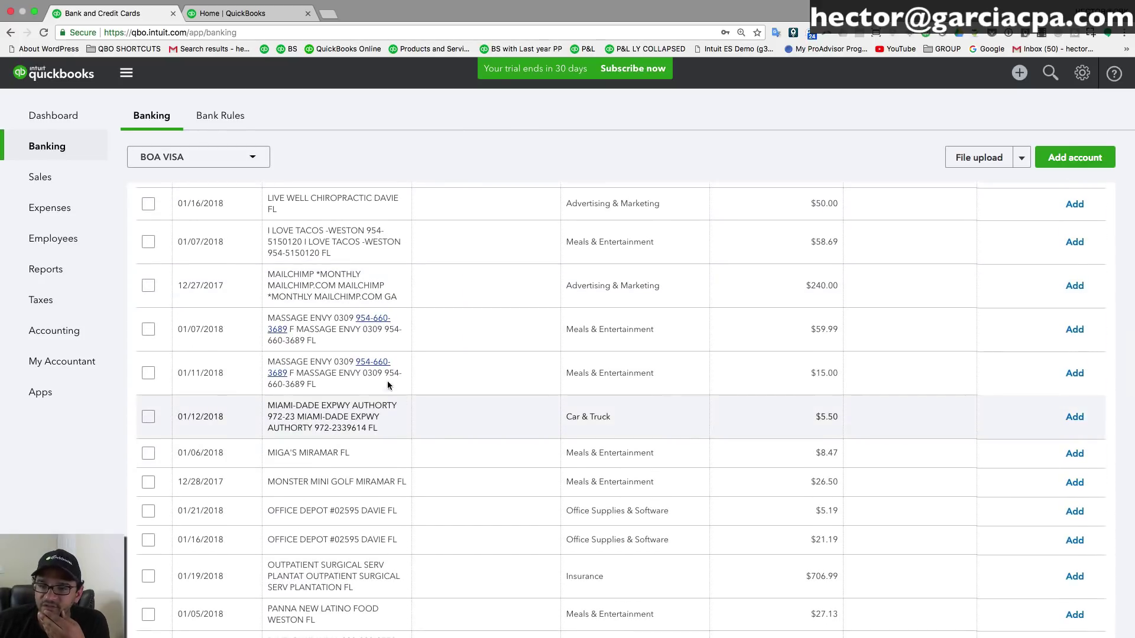
{"action": "scroll", "coordinate": [402, 445], "scroll_direction": "down", "scroll_amount": 2}
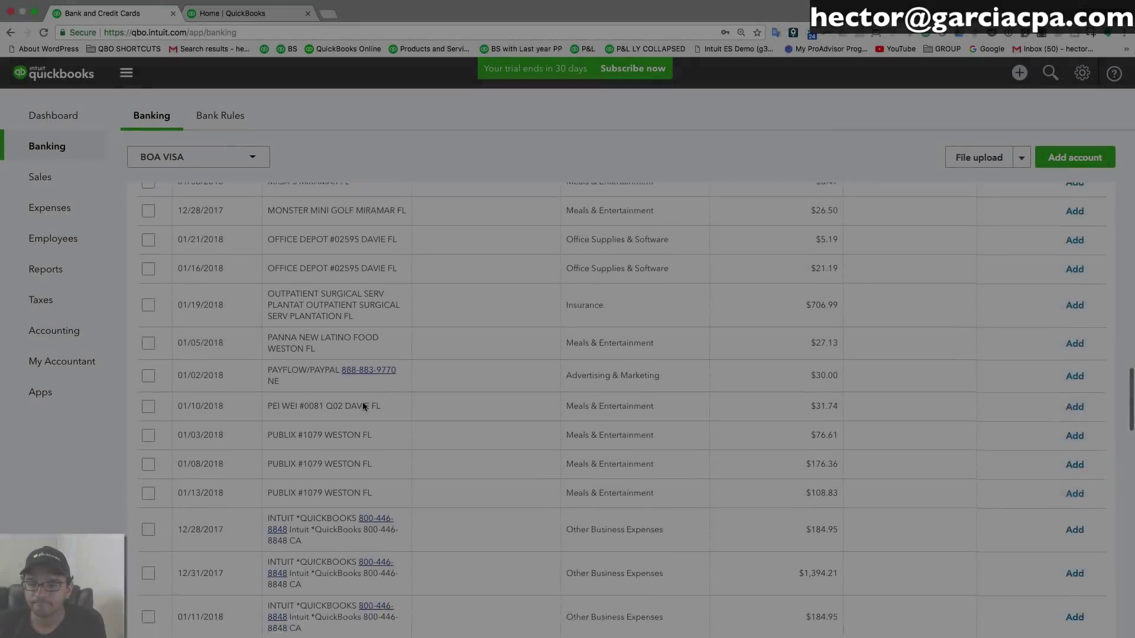
{"action": "scroll", "coordinate": [363, 402], "scroll_direction": "down", "scroll_amount": 2}
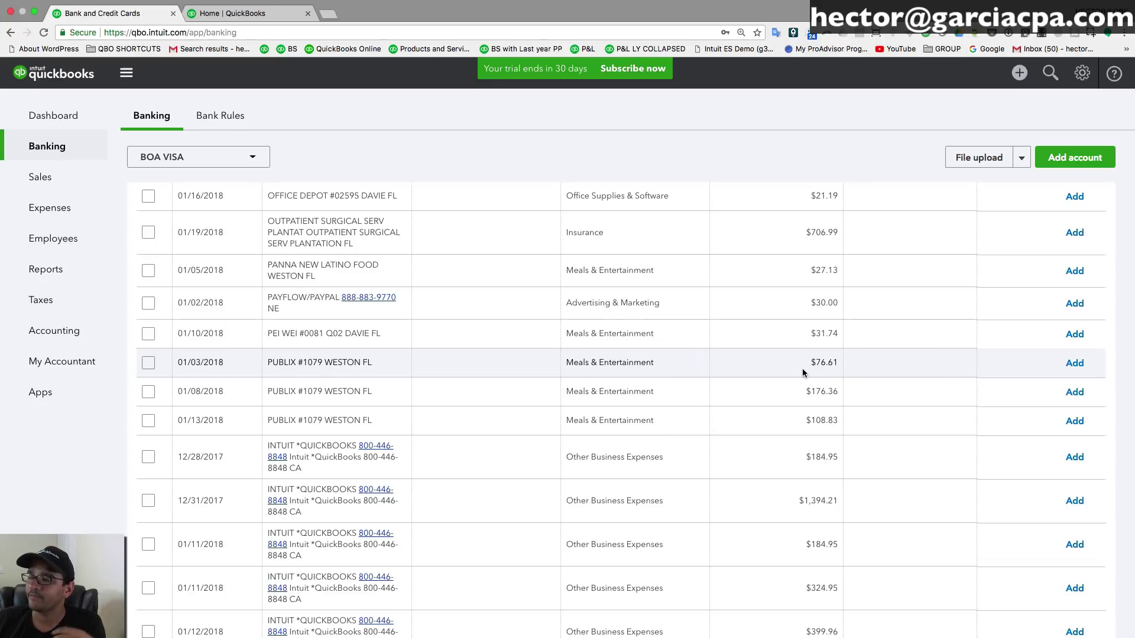
- Create a bank rule named "publix $100+" with the condition that the bank text contains "publix"
{"action": "left_click", "coordinate": [215, 125]}
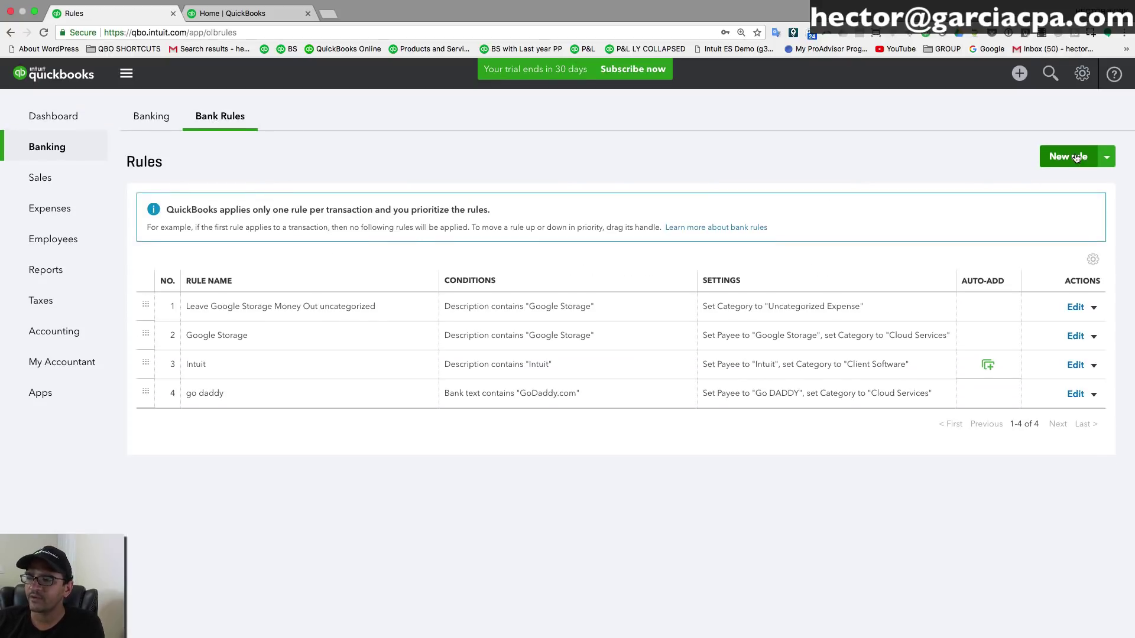
{"action": "left_click", "coordinate": [1068, 156]}
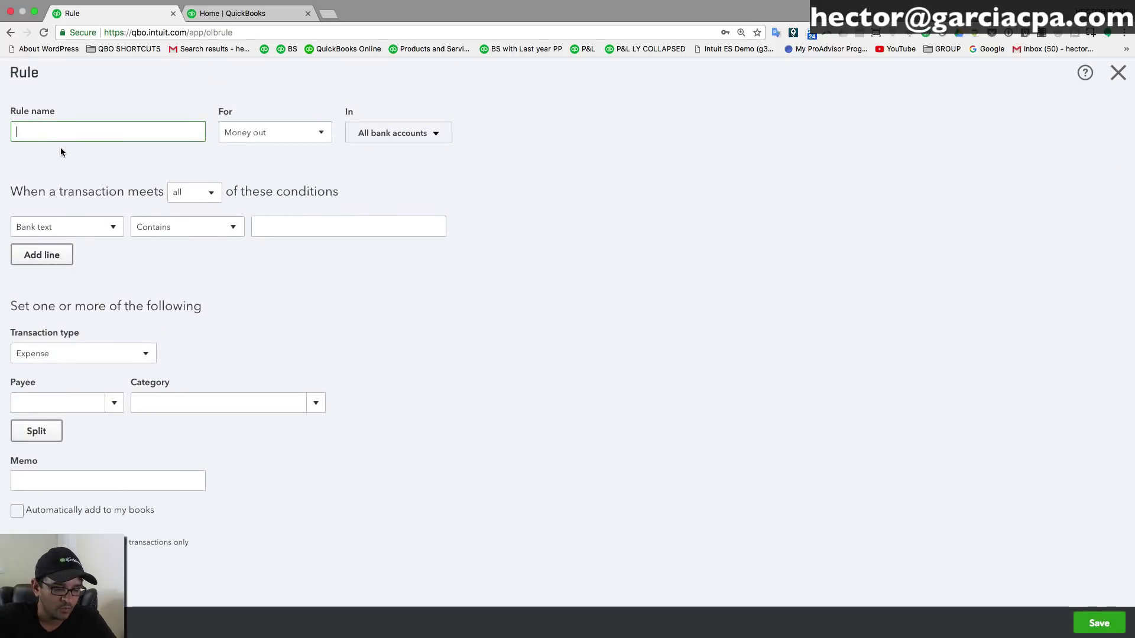
{"action": "type", "text": "publix"}
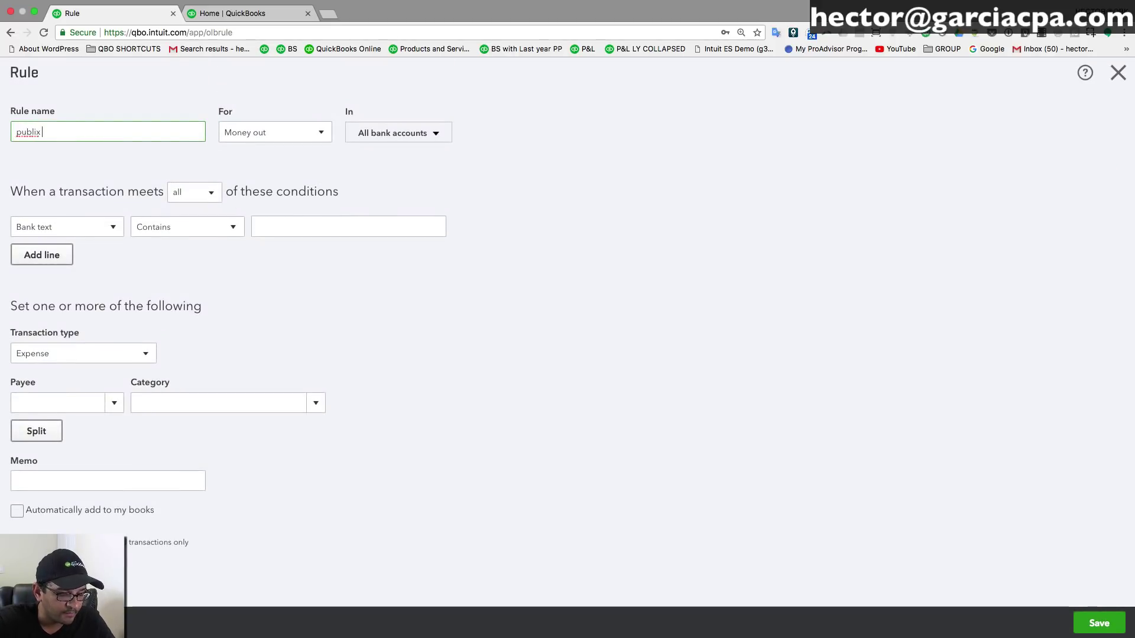
{"action": "type", "text": " $100+"}
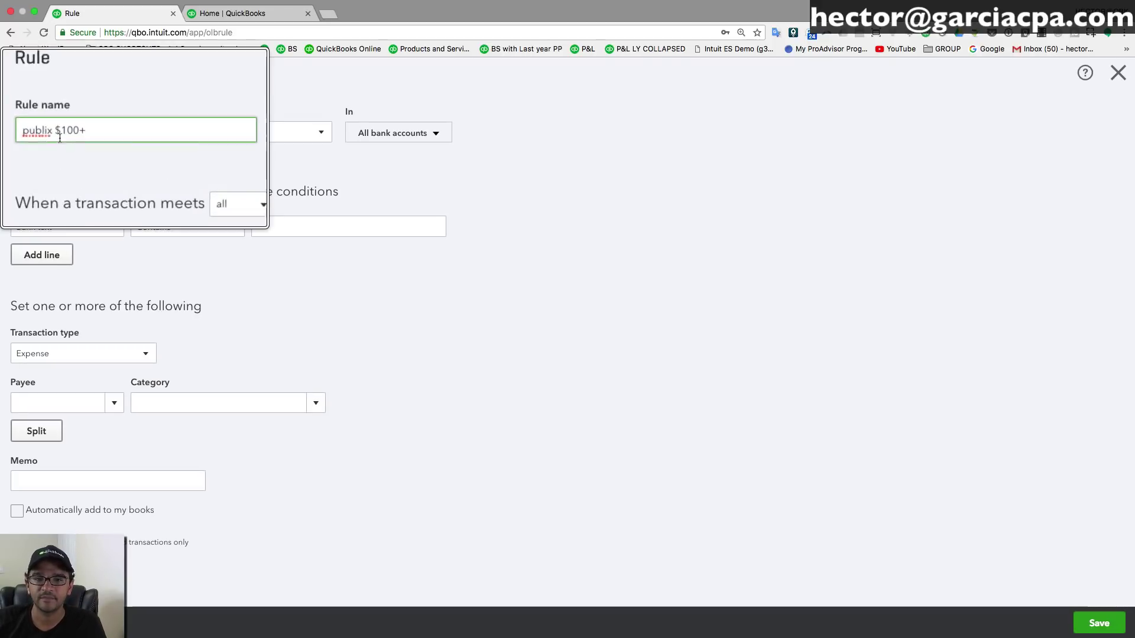
{"action": "left_click", "coordinate": [284, 224]}
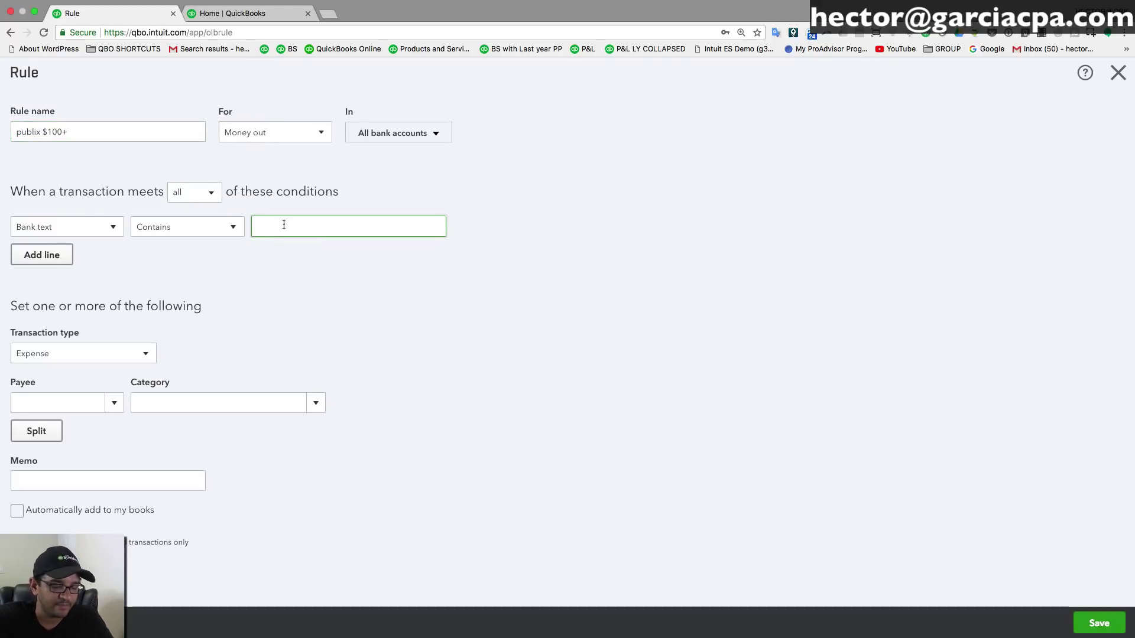
{"action": "type", "text": "publix"}
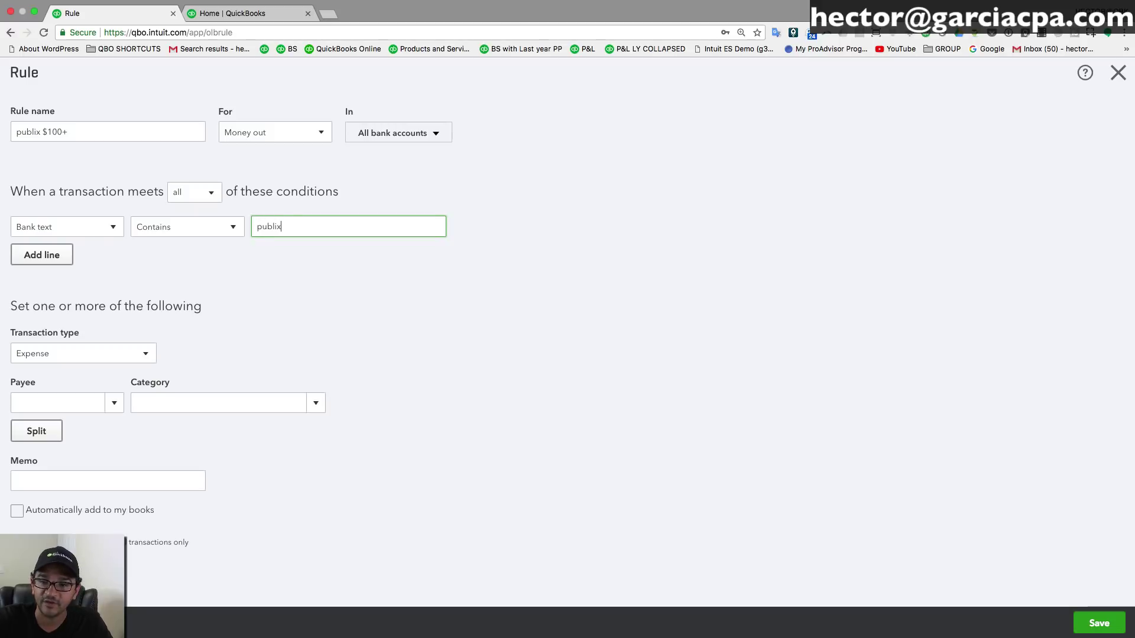
{"action": "double_click", "coordinate": [275, 227]}
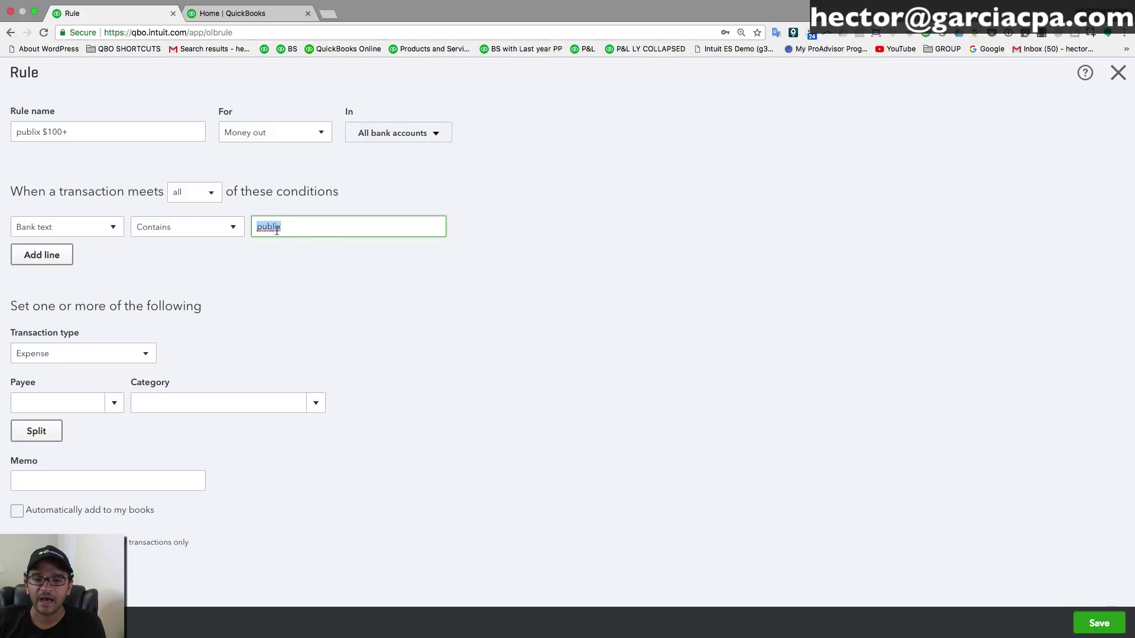
- Add a second condition to the rule requiring the amount to be greater than 99.99
{"action": "left_click", "coordinate": [45, 261]}
{"action": "left_click", "coordinate": [74, 256]}
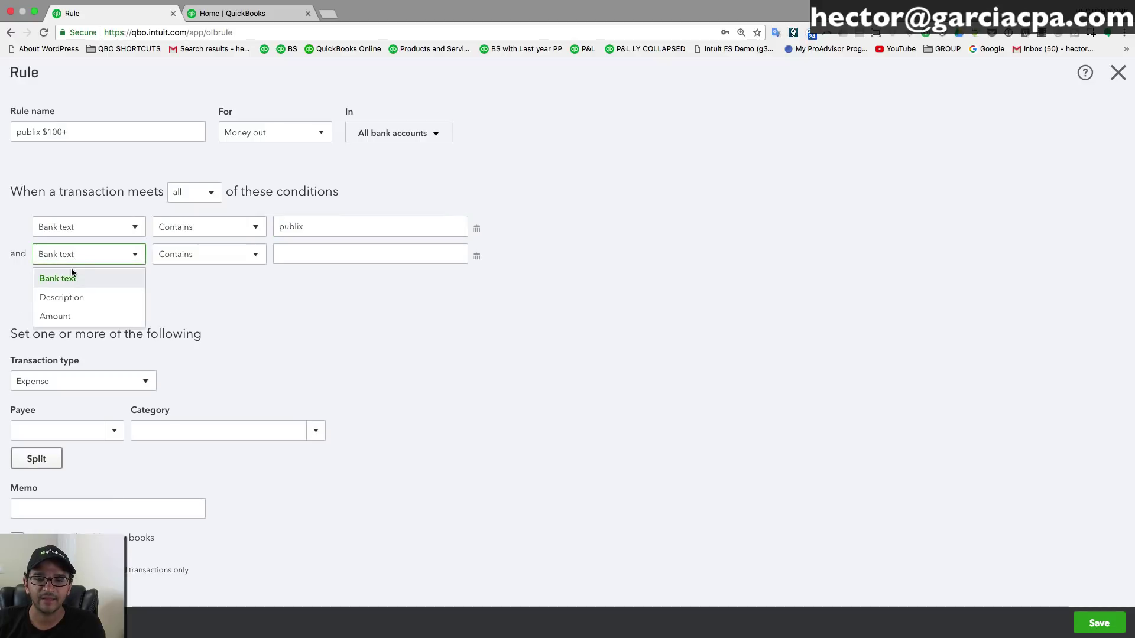
{"action": "left_click", "coordinate": [54, 316]}
{"action": "left_click", "coordinate": [199, 254]}
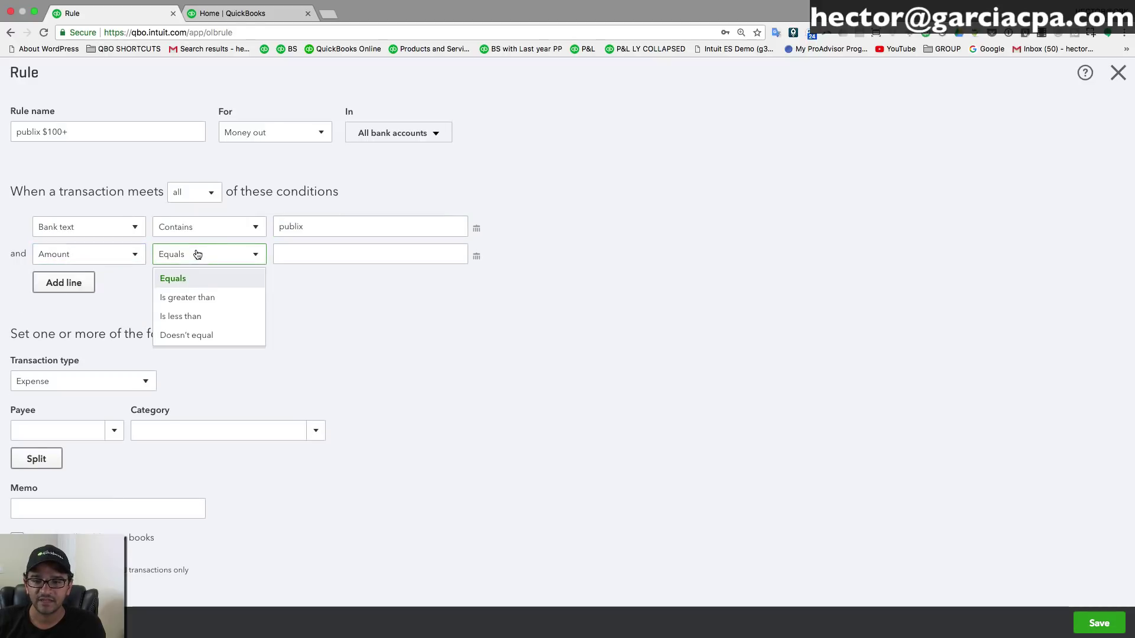
{"action": "left_click", "coordinate": [198, 296]}
{"action": "left_click", "coordinate": [282, 256]}
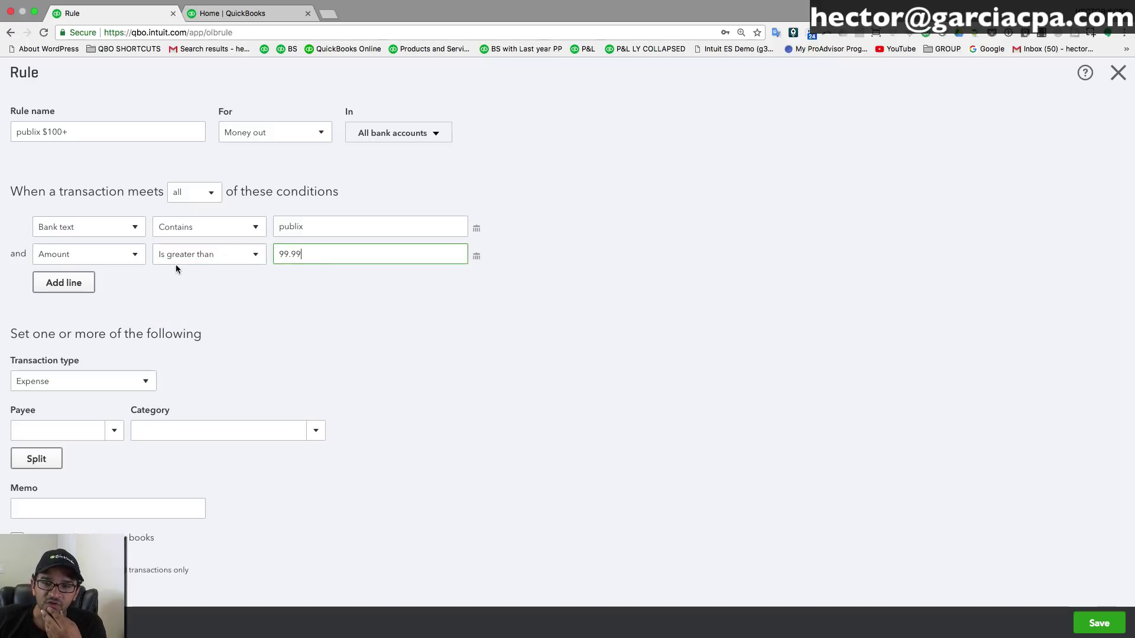
- Add Publix as a new vendor and set it as the rule's payee
{"action": "left_click", "coordinate": [65, 436]}
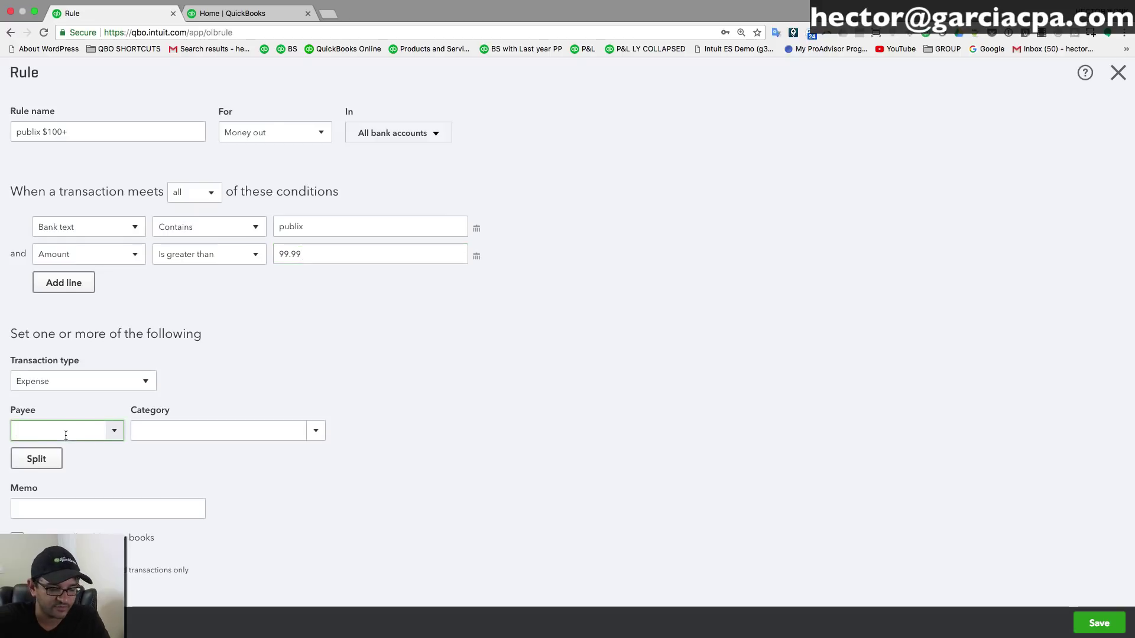
{"action": "type", "text": "Publi"}
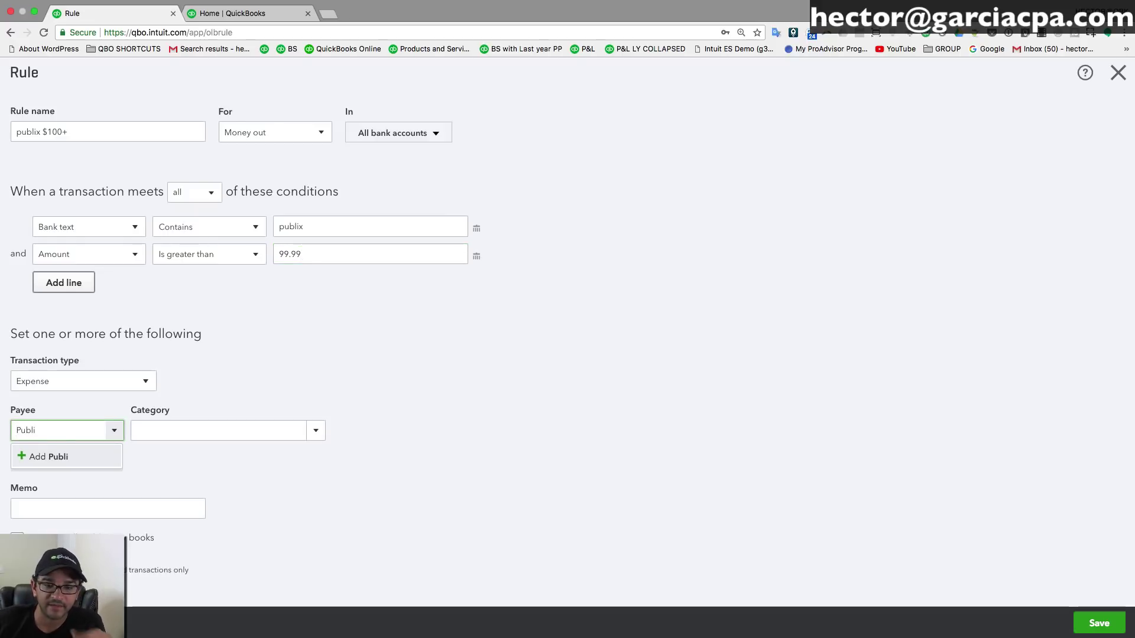
{"action": "type", "text": "x"}
{"action": "left_click", "coordinate": [59, 456]}
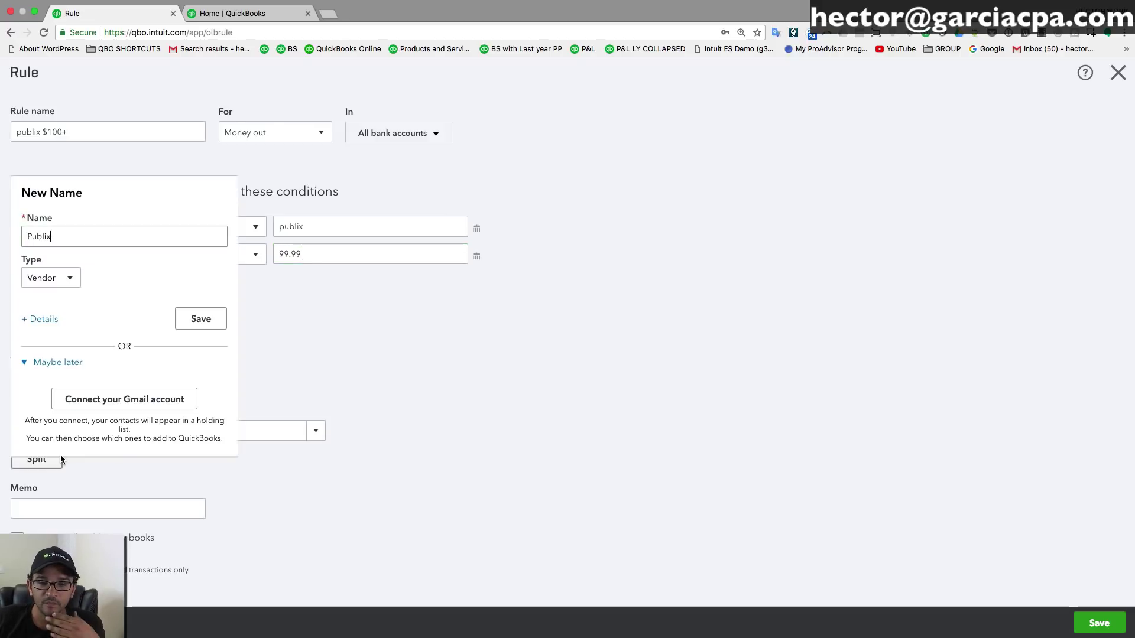
{"action": "left_click", "coordinate": [201, 317]}
- Set the rule's category to Owner's Pay & Personal Expenses and save the rule
{"action": "left_click", "coordinate": [187, 430]}
{"action": "type", "text": "Sh"}
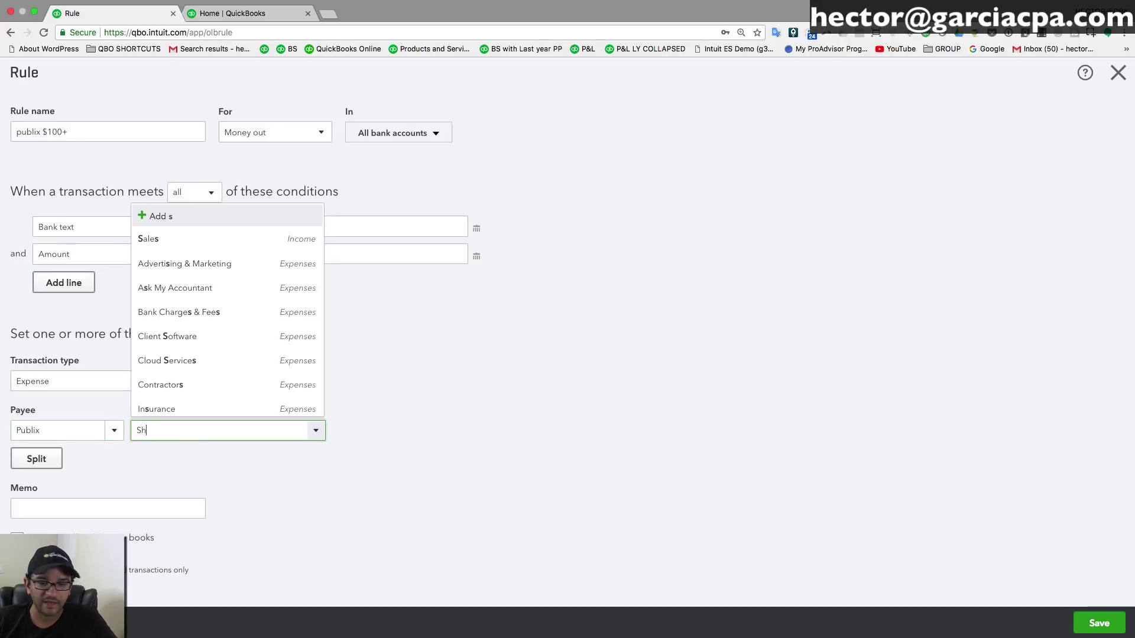
{"action": "key", "text": "BackSpace"}
{"action": "key", "text": "BackSpace"}
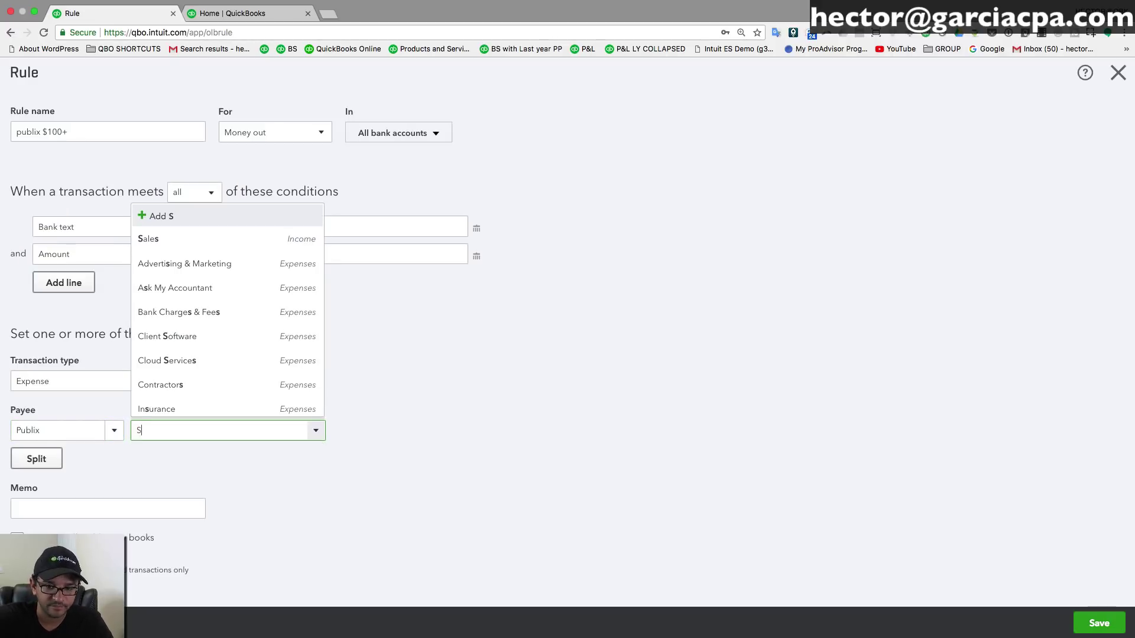
{"action": "scroll", "coordinate": [233, 405], "scroll_direction": "down", "scroll_amount": 10}
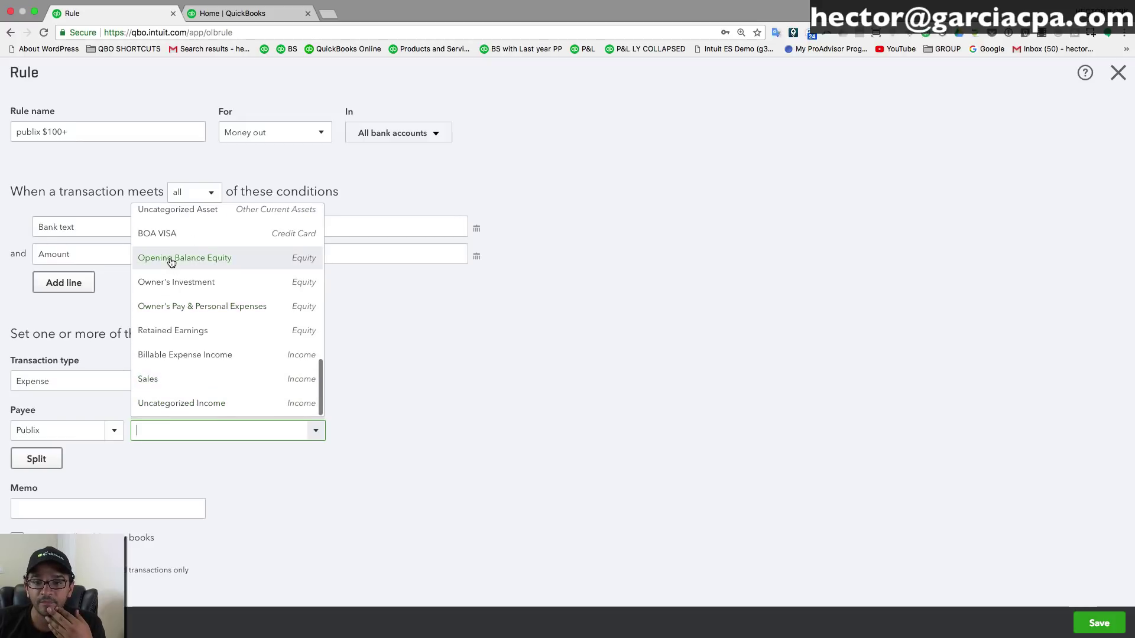
{"action": "left_click", "coordinate": [196, 308]}
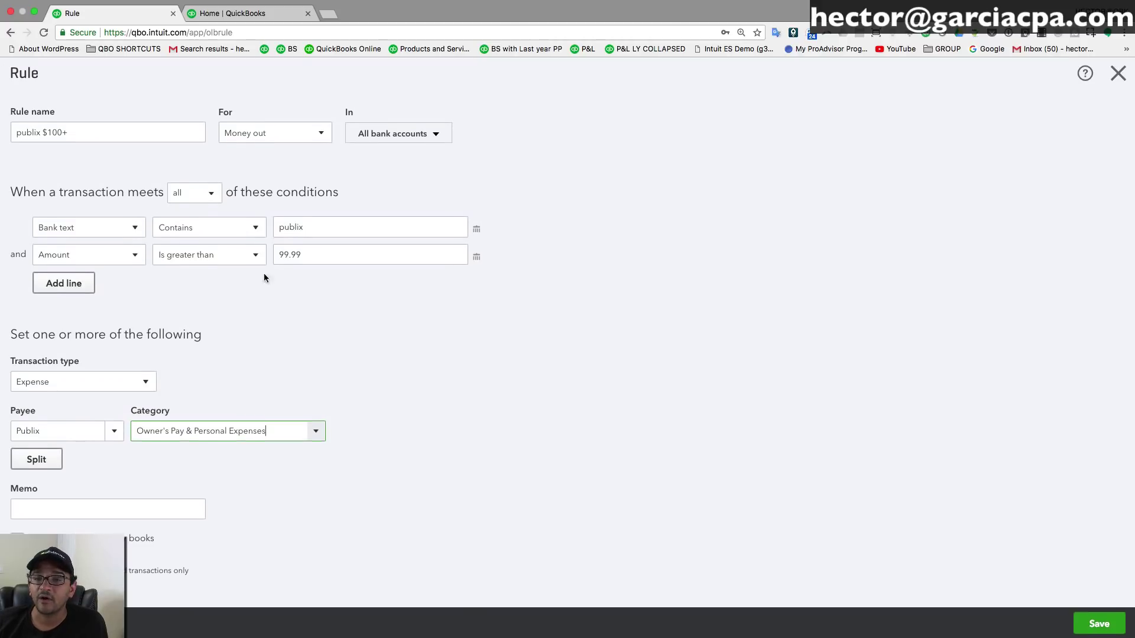
{"action": "left_click_drag", "start_coordinate": [306, 255], "coordinate": [276, 255]}
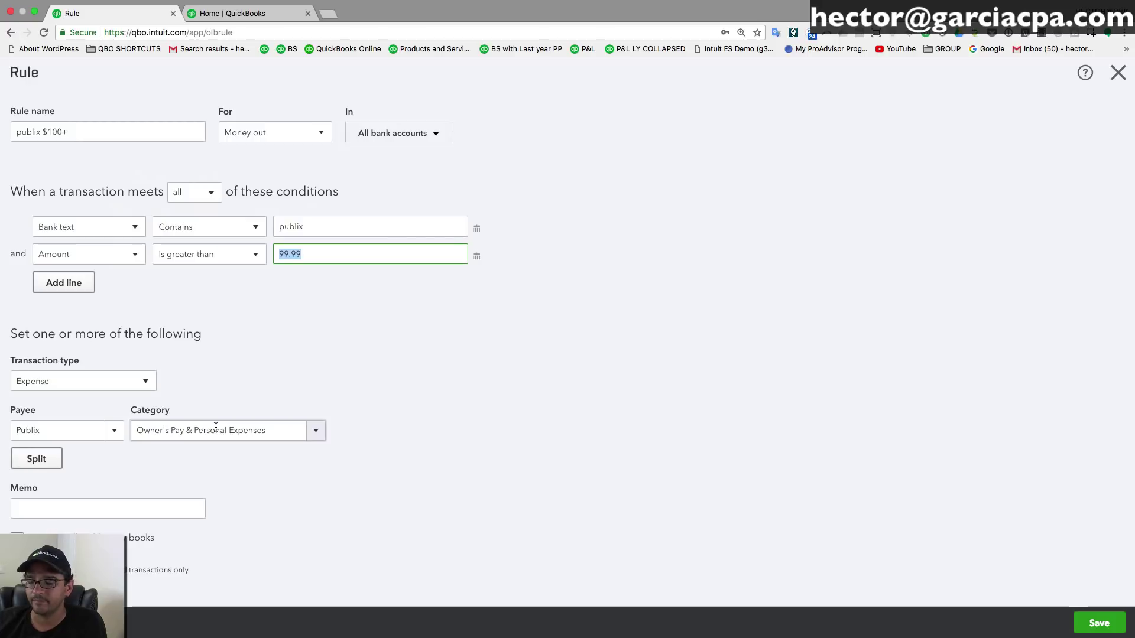
{"action": "left_click", "coordinate": [1099, 622]}
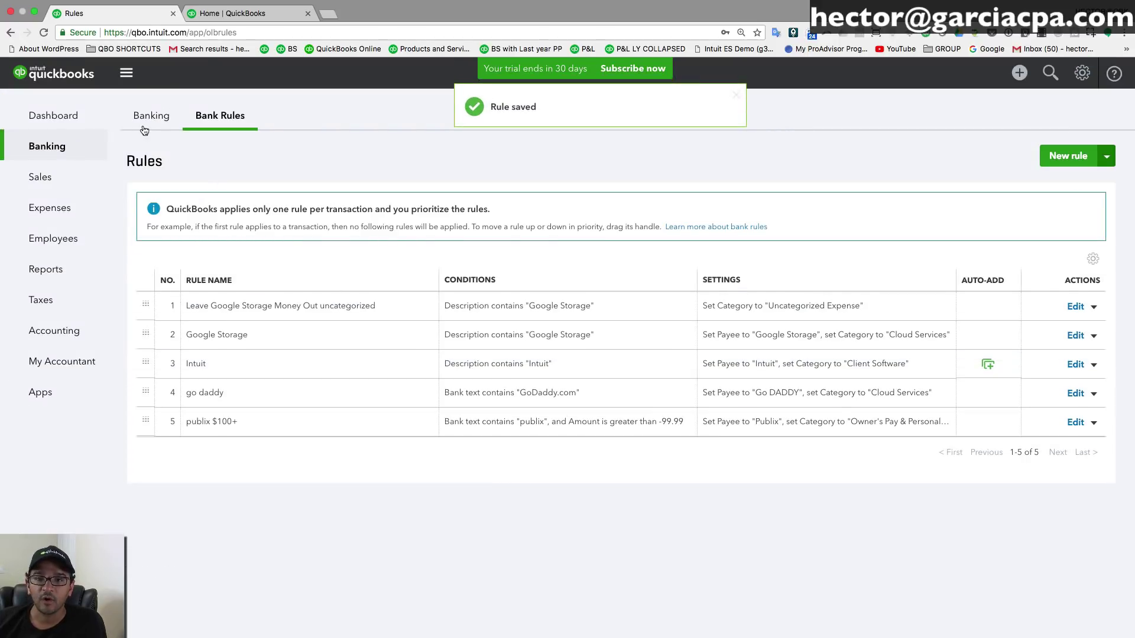
- Check how the new rule is applied to the three Publix charges among the BOA VISA transactions for review
{"action": "left_click", "coordinate": [144, 129]}
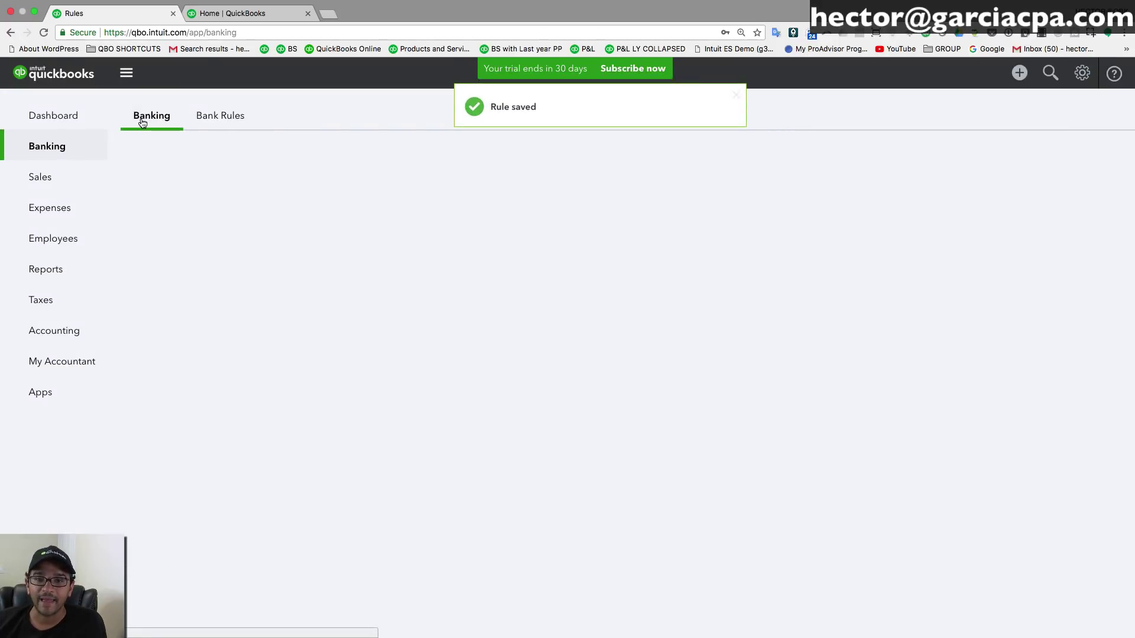
{"action": "scroll", "coordinate": [349, 505], "scroll_direction": "down", "scroll_amount": 20}
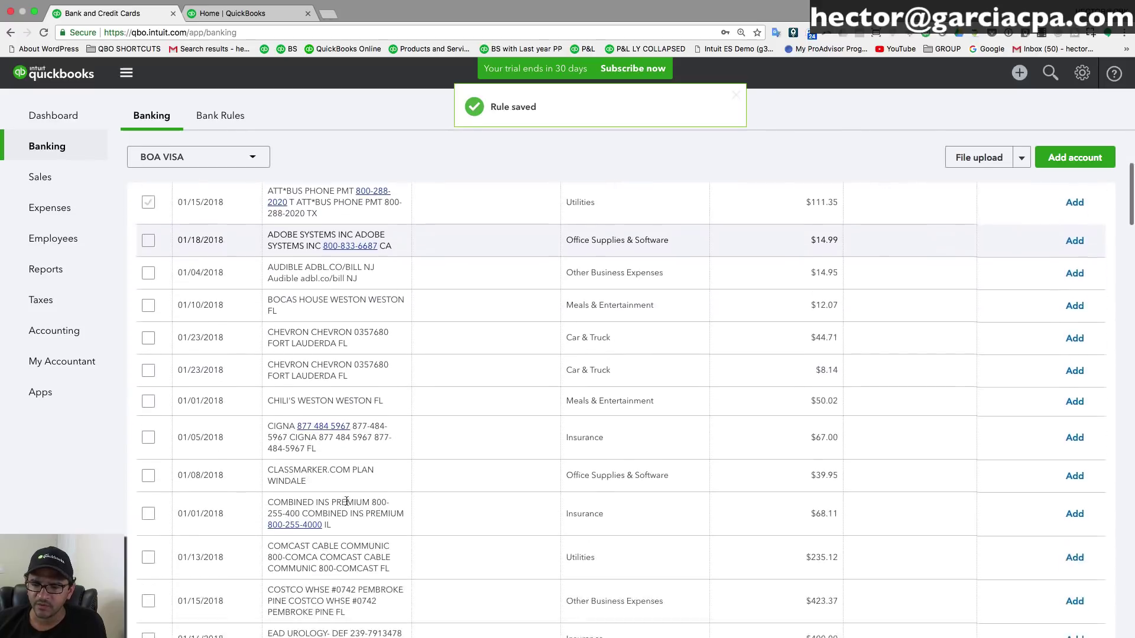
{"action": "scroll", "coordinate": [345, 503], "scroll_direction": "down", "scroll_amount": 15}
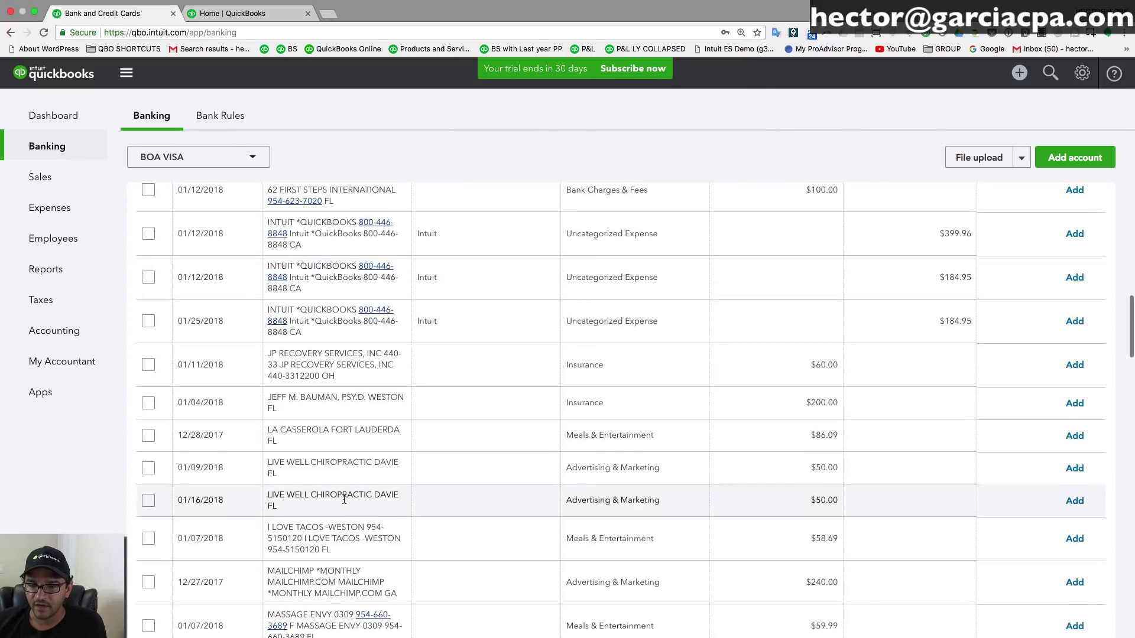
{"action": "scroll", "coordinate": [344, 503], "scroll_direction": "up", "scroll_amount": 3}
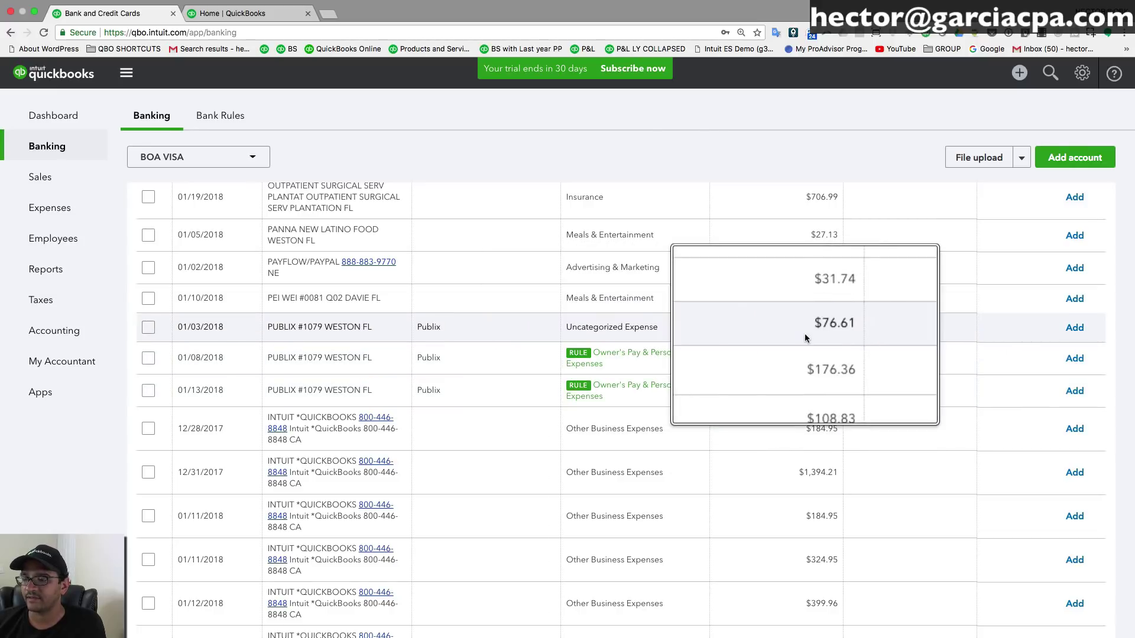
- Copy the "publix $100+" bank rule and name the copy "publix under $100+"
{"action": "left_click", "coordinate": [223, 121]}
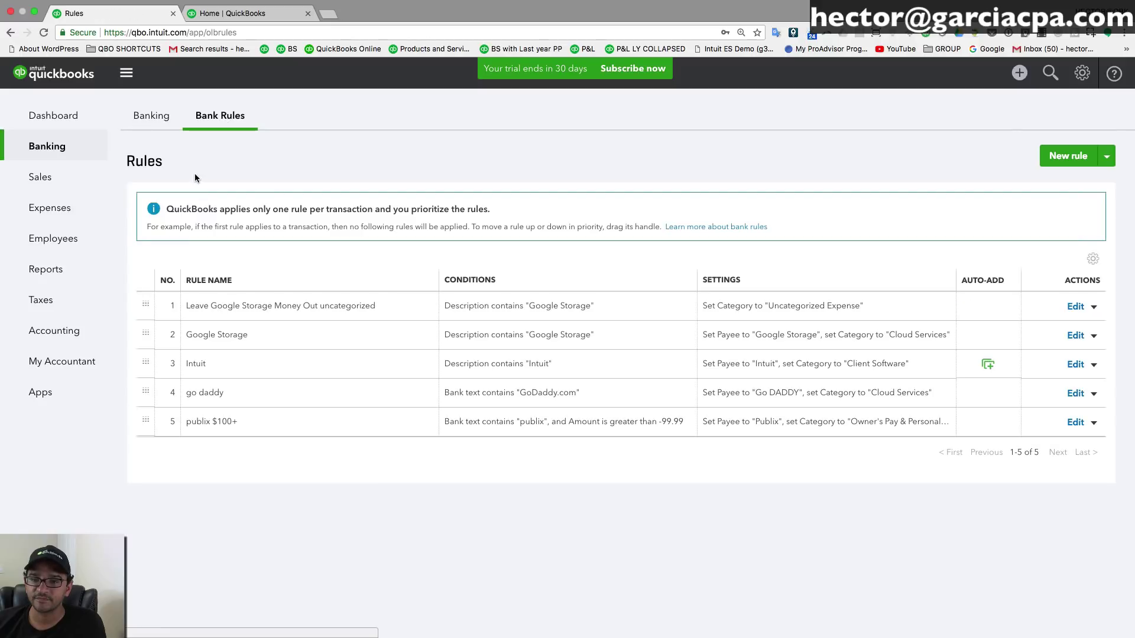
{"action": "left_click", "coordinate": [1093, 424]}
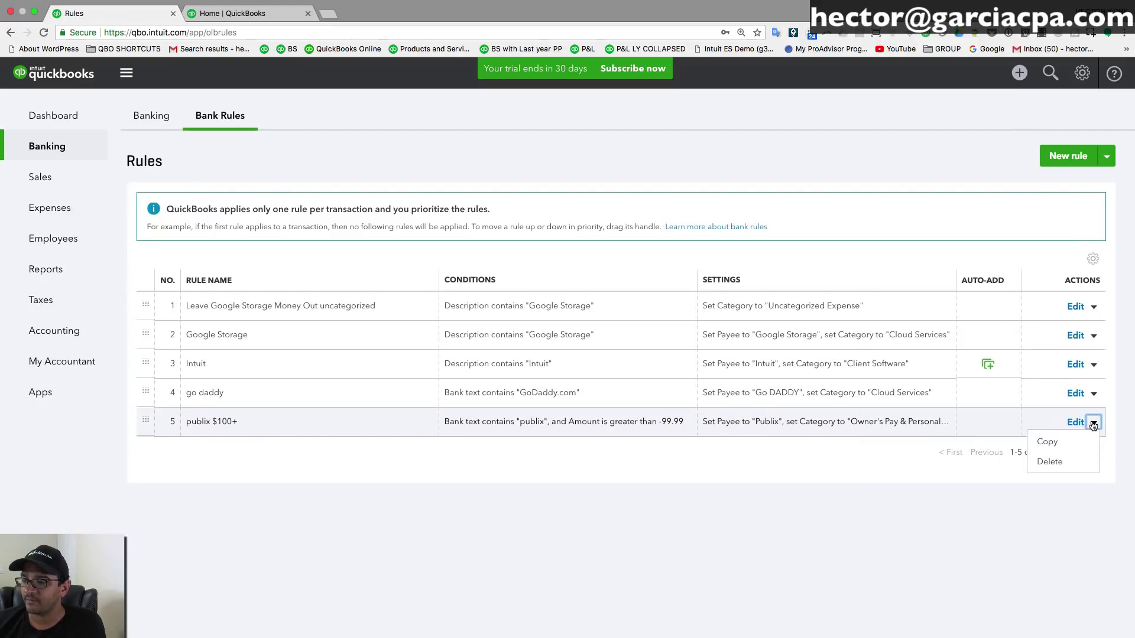
{"action": "left_click", "coordinate": [1047, 442]}
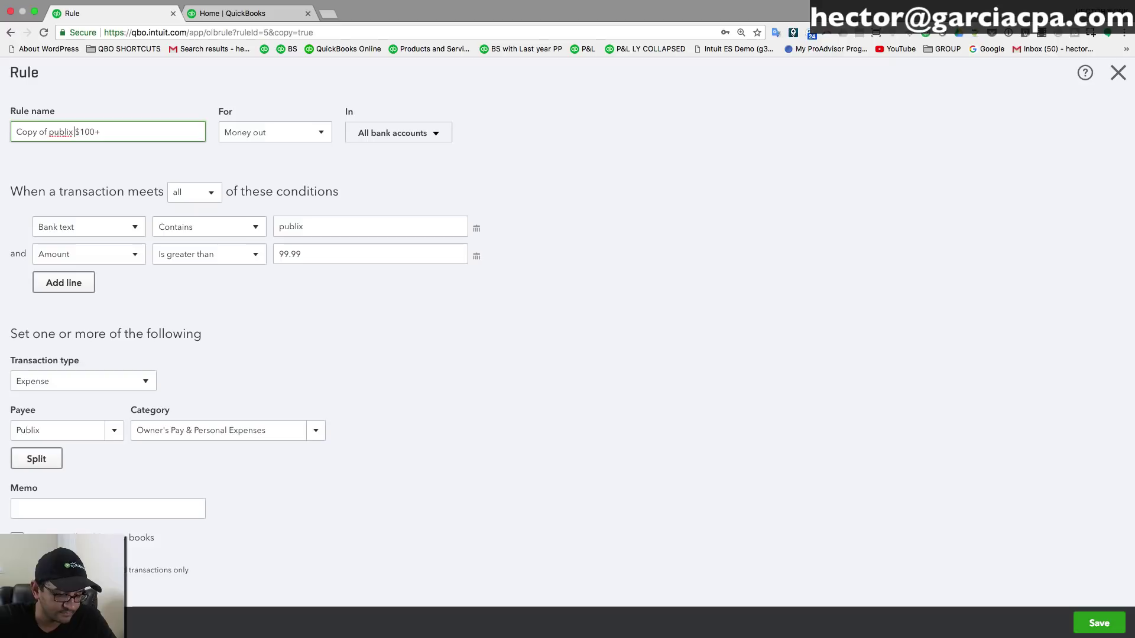
{"action": "type", "text": "under"}
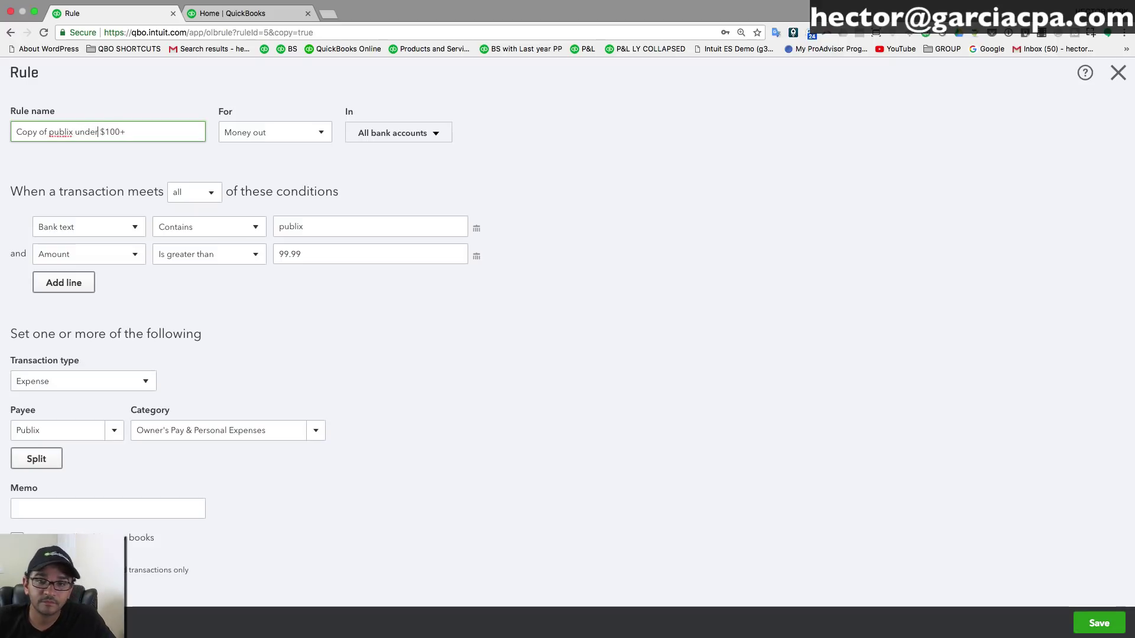
{"action": "left_click_drag", "start_coordinate": [46, 133], "coordinate": [11, 134]}
{"action": "key", "text": "BackSpace"}
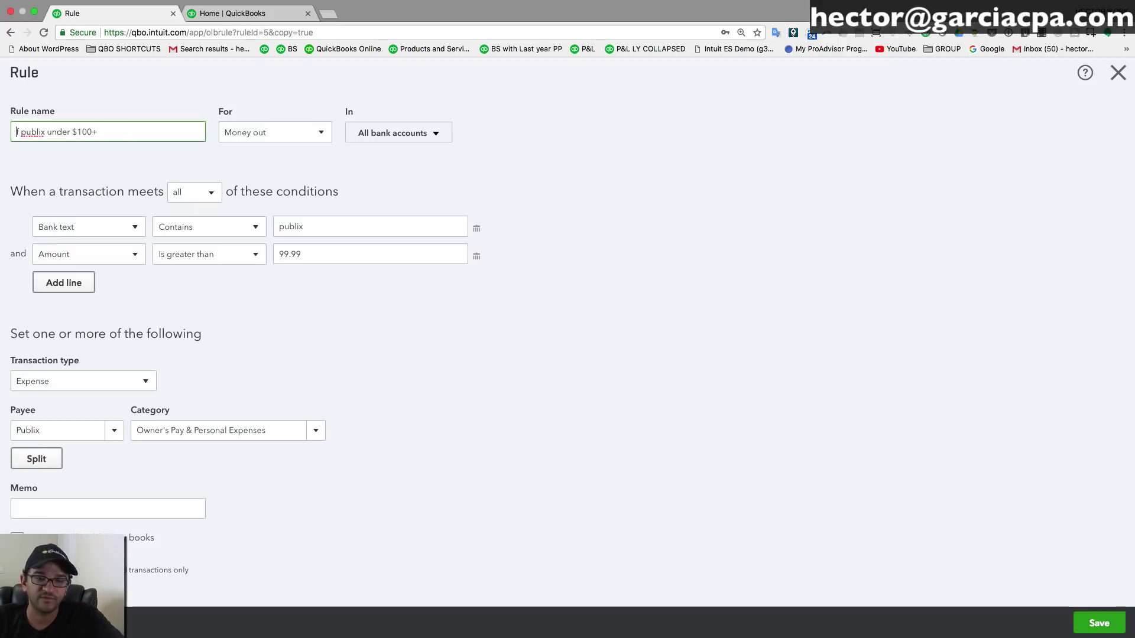
- Change the copied rule's amount condition to is less than 100
{"action": "left_click", "coordinate": [221, 260]}
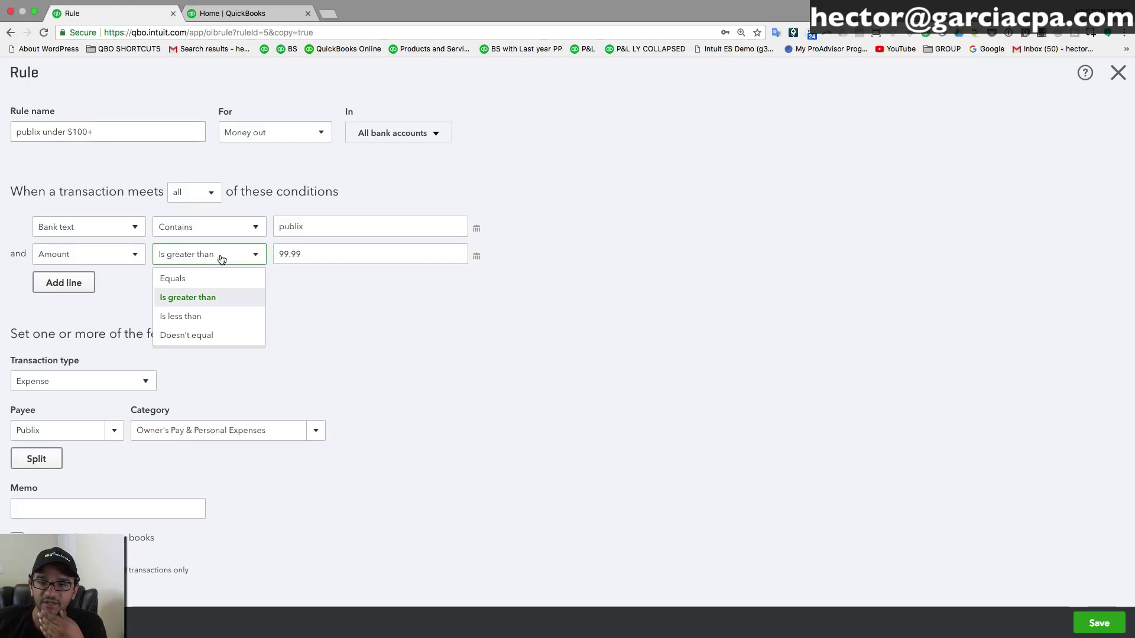
{"action": "left_click", "coordinate": [210, 317]}
{"action": "left_click_drag", "start_coordinate": [304, 255], "coordinate": [252, 255]}
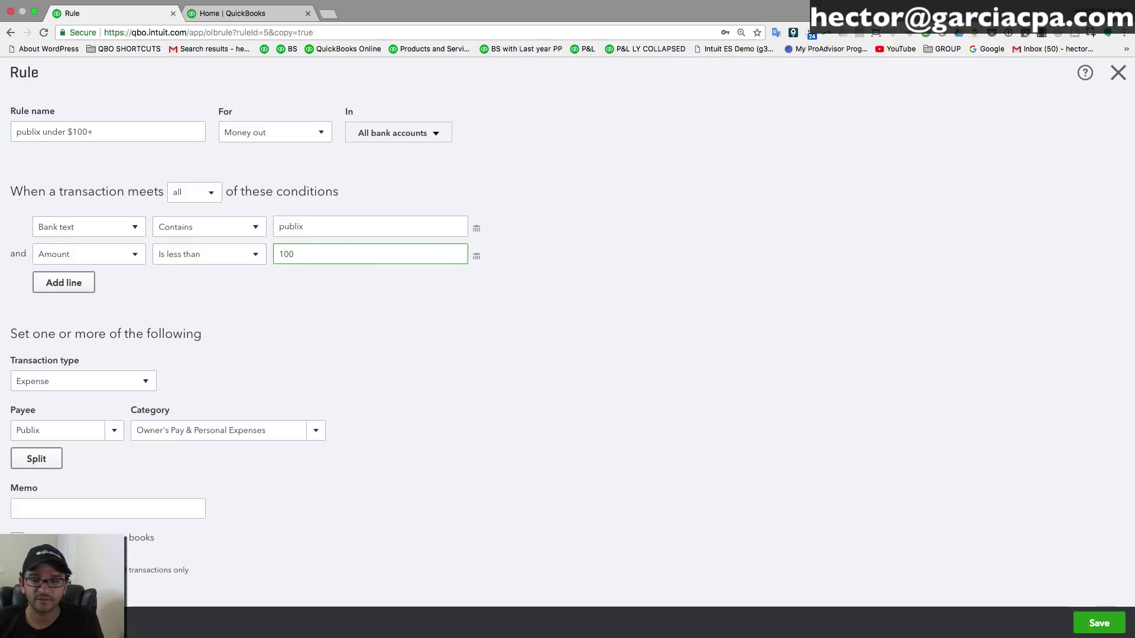
{"action": "key", "text": "Tab"}
- Set the copied rule's category to Office Supplies & Software and save the rule
{"action": "left_click", "coordinate": [284, 430]}
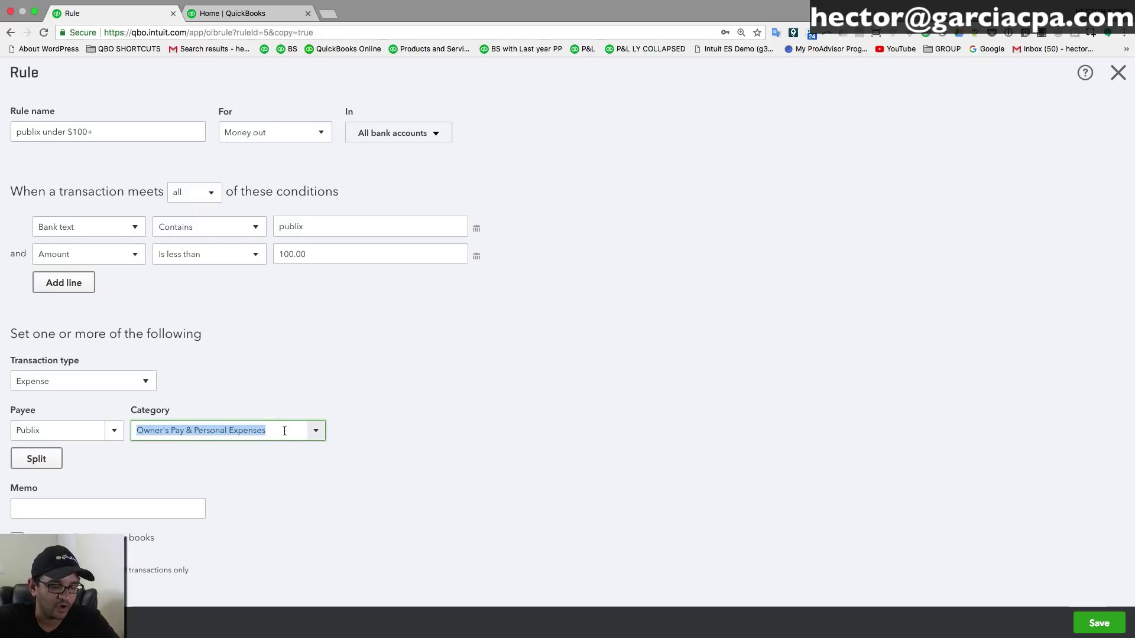
{"action": "type", "text": "off"}
{"action": "left_click", "coordinate": [226, 481]}
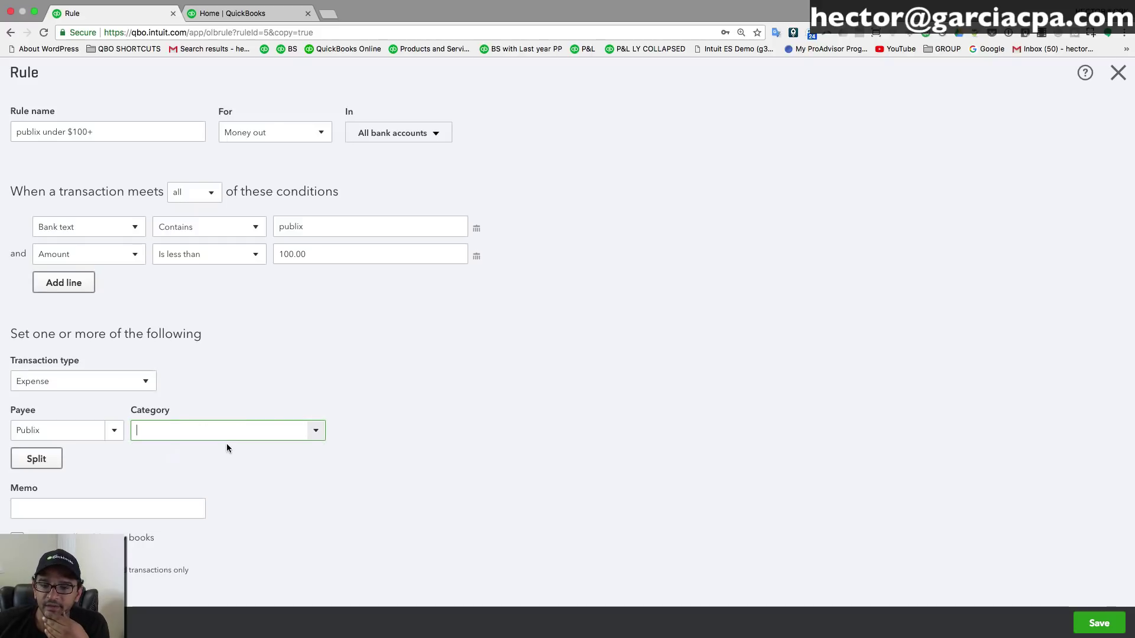
{"action": "type", "text": "Og"}
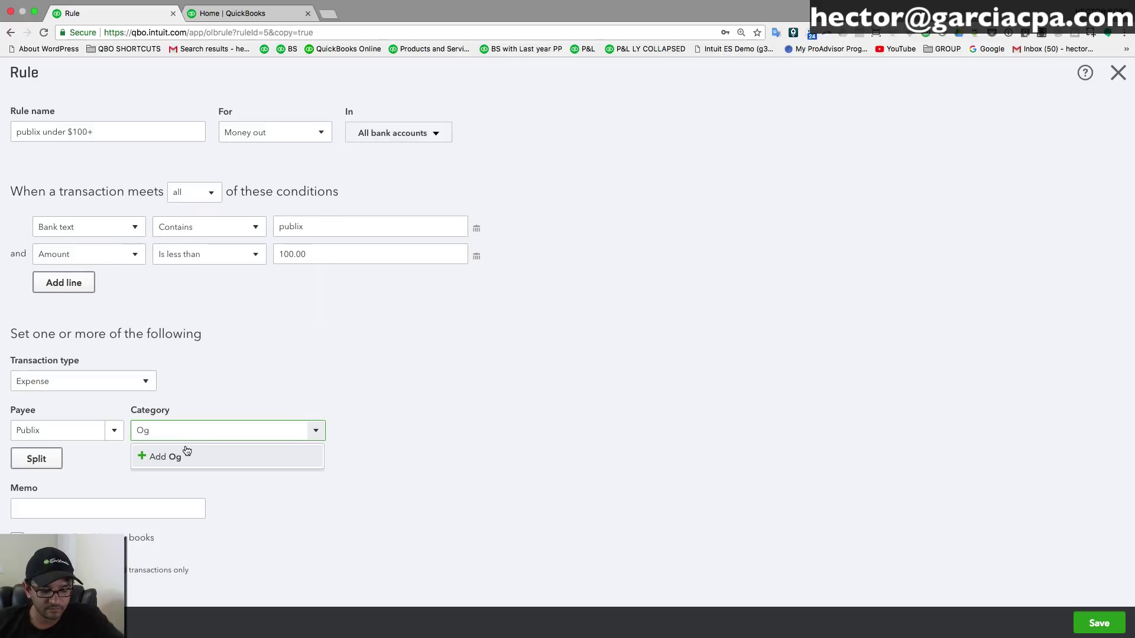
{"action": "key", "text": "BackSpace"}
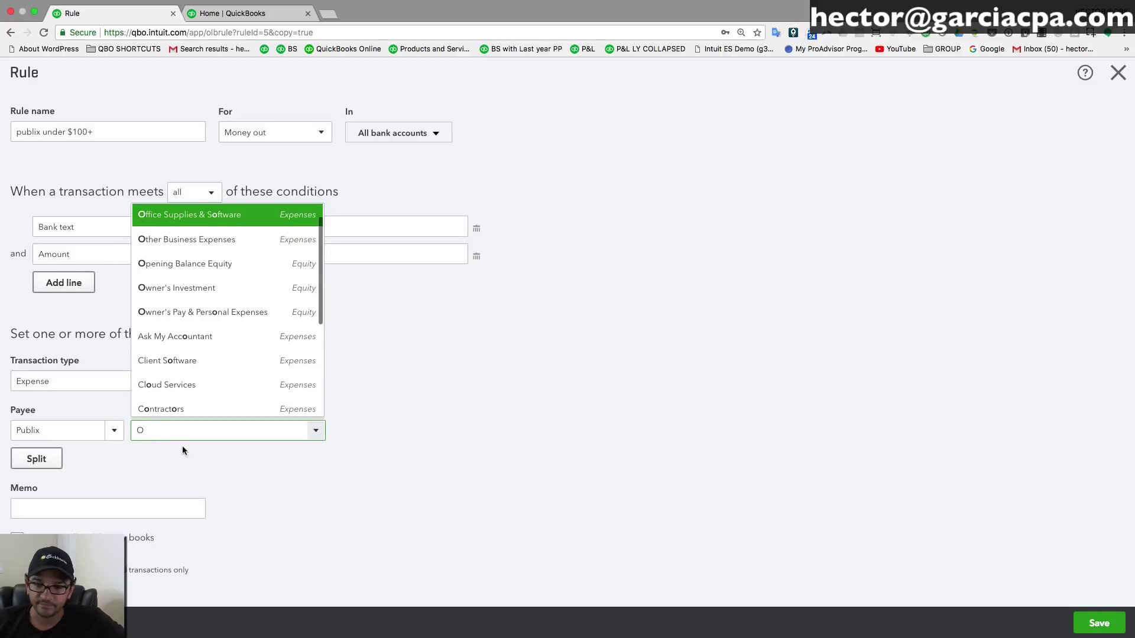
{"action": "type", "text": "ff"}
{"action": "left_click", "coordinate": [188, 477]}
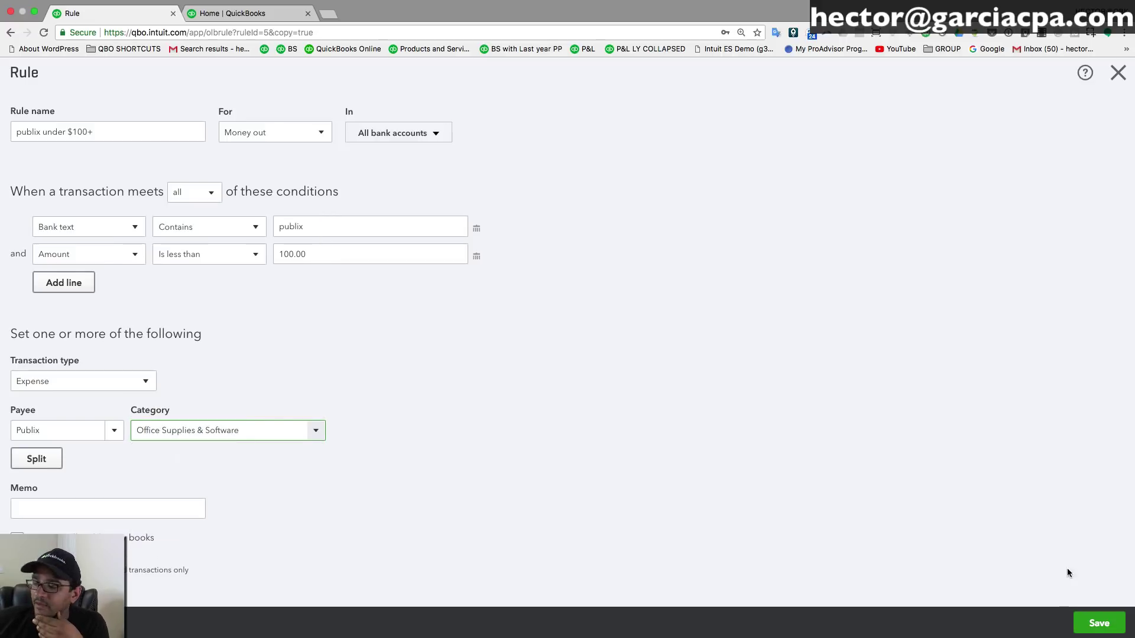
{"action": "left_click", "coordinate": [1098, 623]}
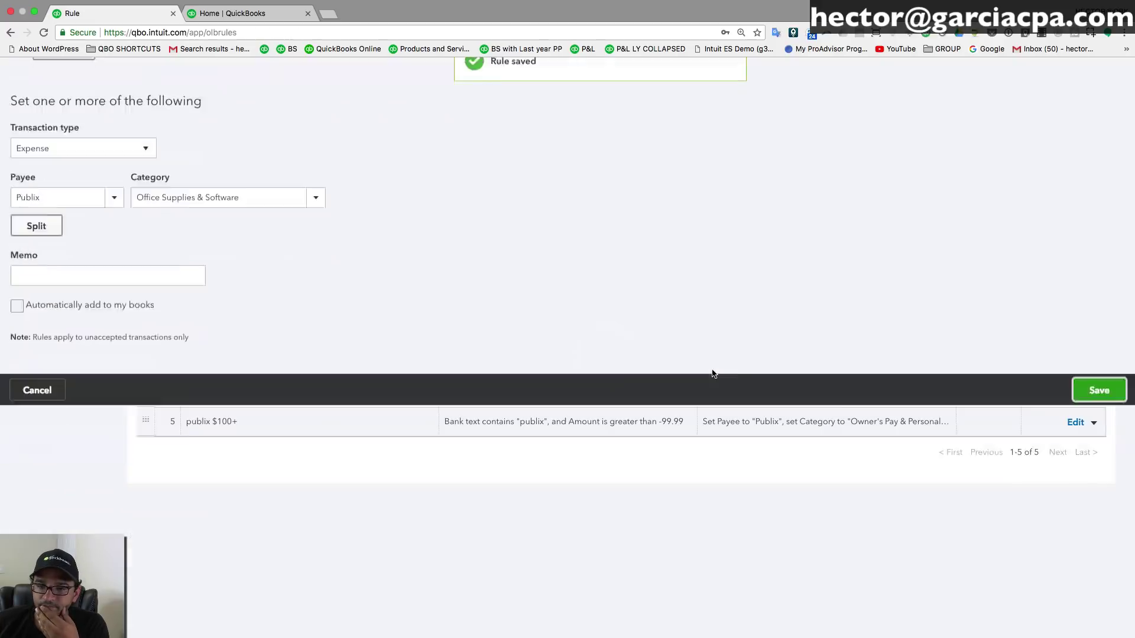
- Select the three rule-matched Publix charges among the BOA VISA transactions for review and batch-accept them
{"action": "left_click", "coordinate": [154, 118]}
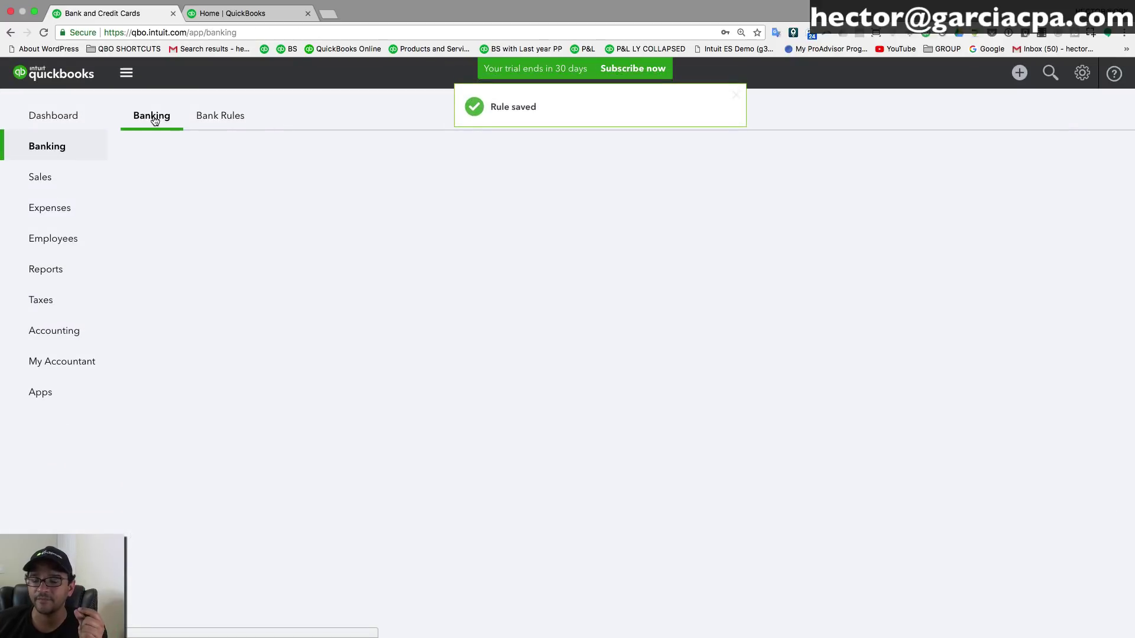
{"action": "scroll", "coordinate": [377, 455], "scroll_direction": "down", "scroll_amount": 10}
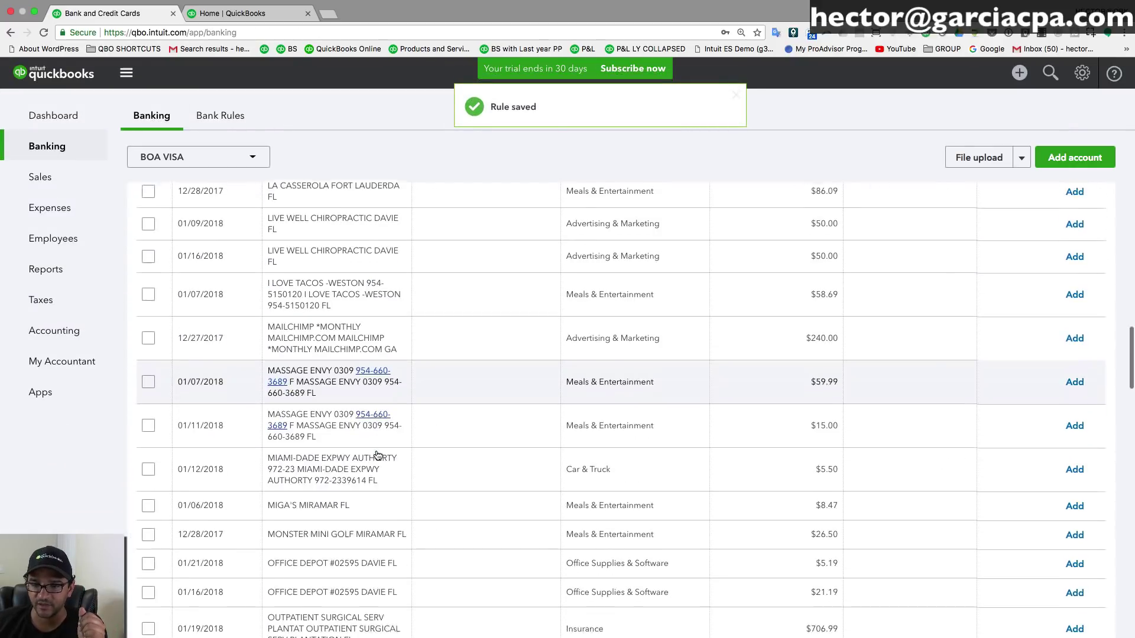
{"action": "scroll", "coordinate": [377, 455], "scroll_direction": "down", "scroll_amount": 7}
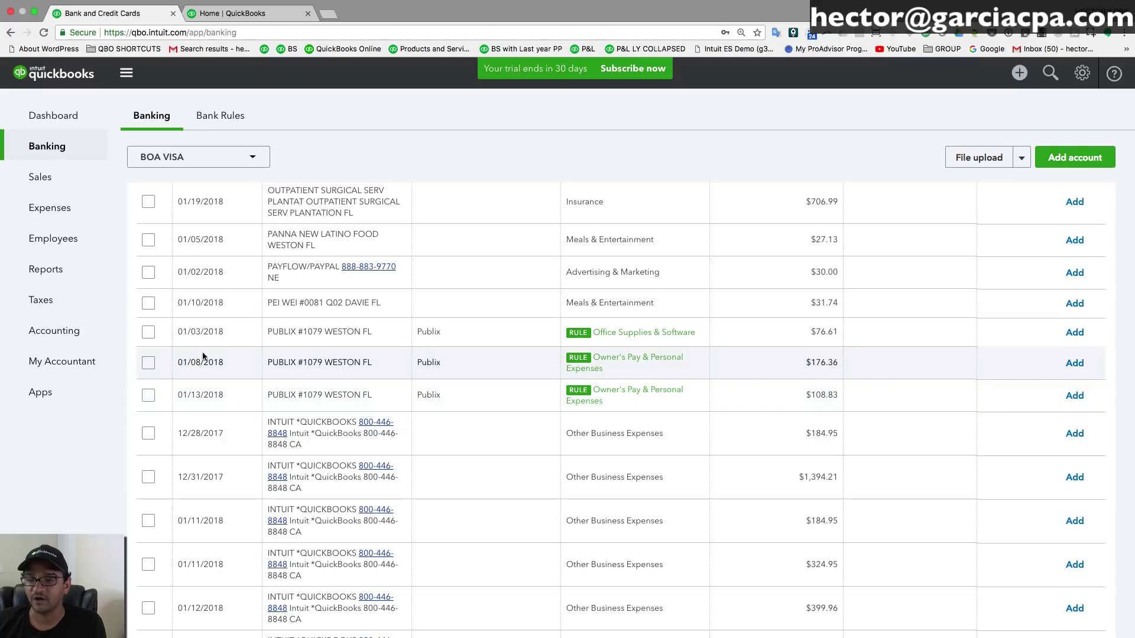
{"action": "left_click", "coordinate": [149, 332]}
{"action": "left_click", "coordinate": [148, 363]}
{"action": "left_click", "coordinate": [149, 396]}
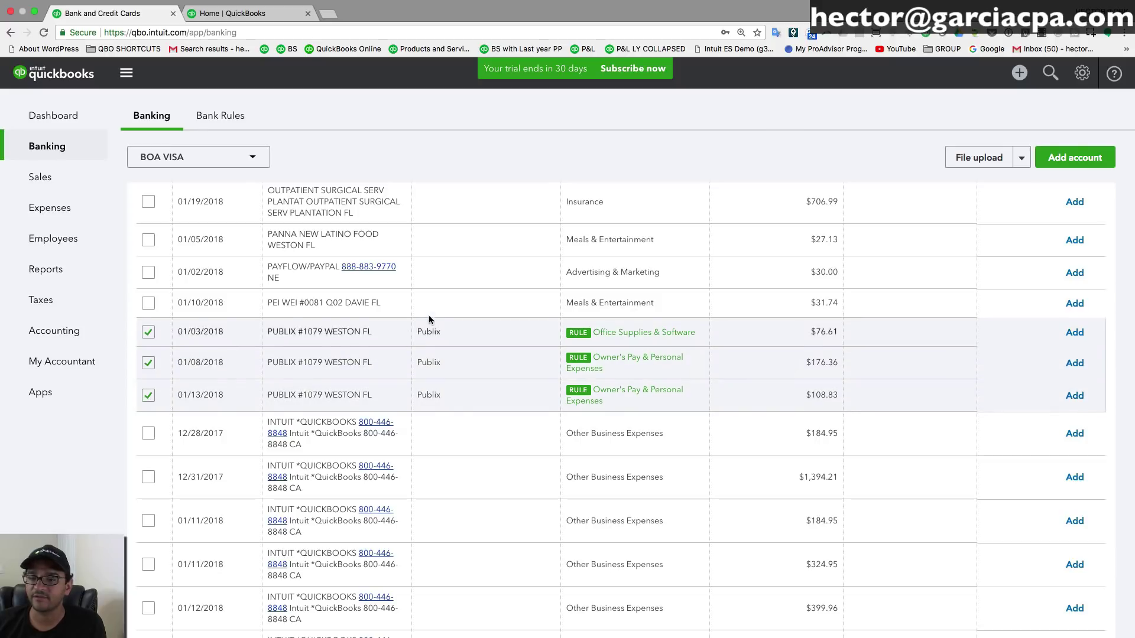
{"action": "scroll", "coordinate": [384, 295], "scroll_direction": "up", "scroll_amount": 20}
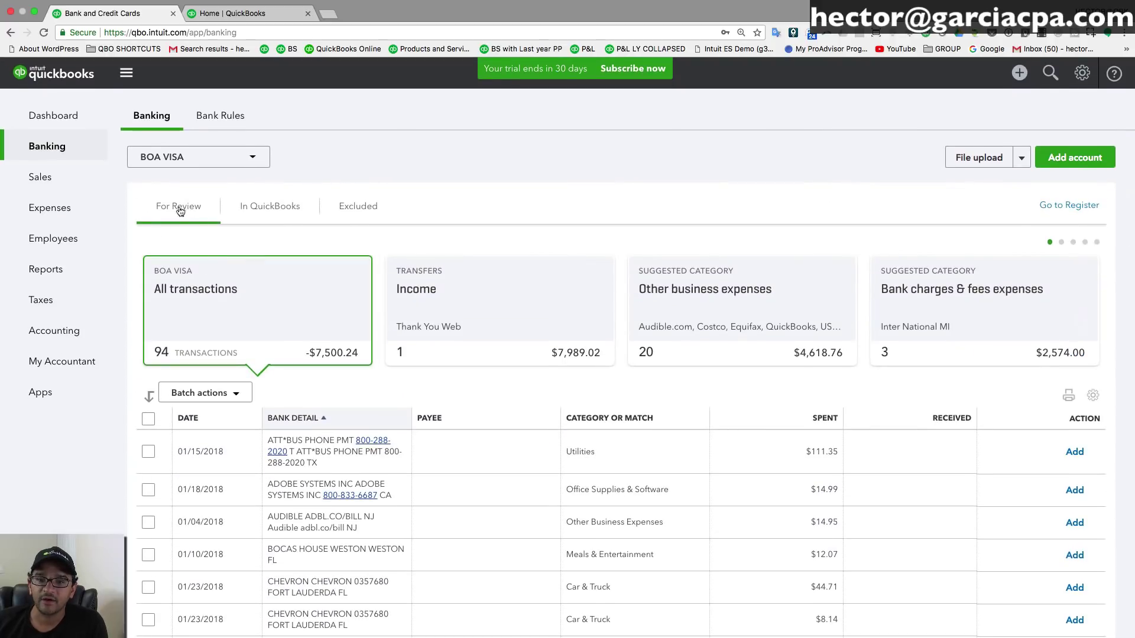
{"action": "left_click", "coordinate": [210, 396]}
{"action": "left_click", "coordinate": [190, 423]}
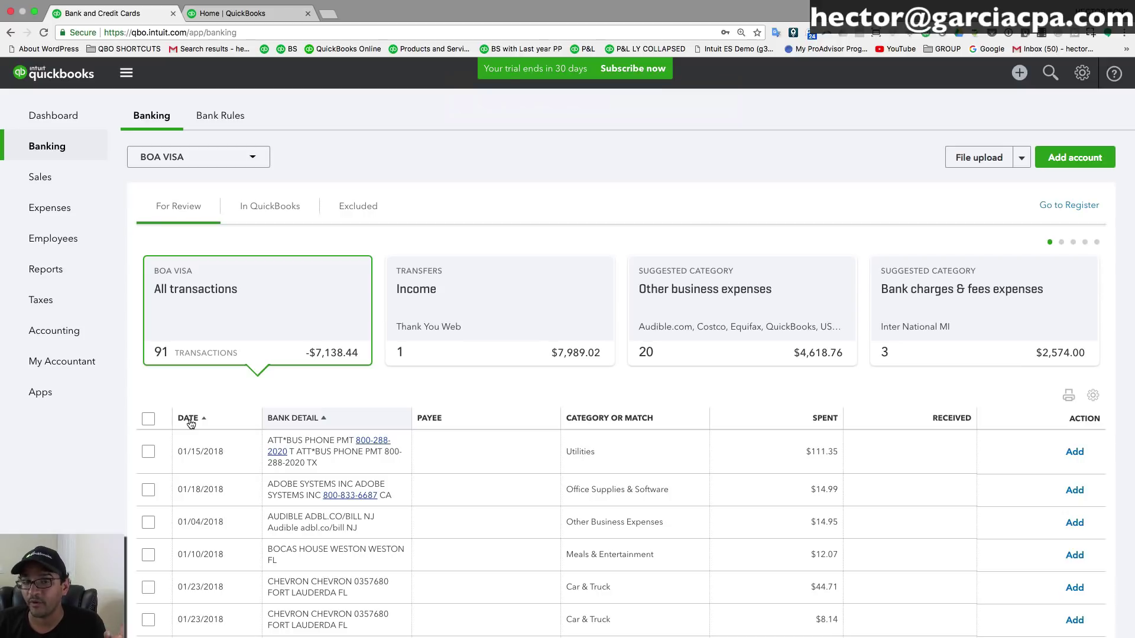
- Run the Profit and Loss report for All Dates to examine the expenses, and return to the bank transactions
{"action": "left_click", "coordinate": [54, 269]}
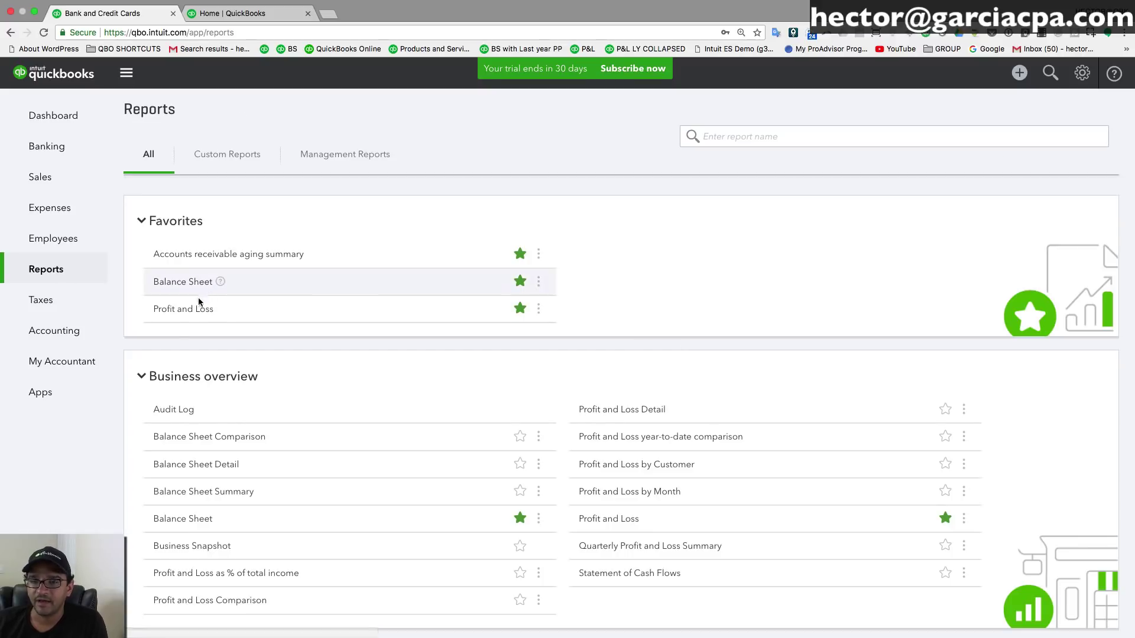
{"action": "left_click", "coordinate": [186, 309]}
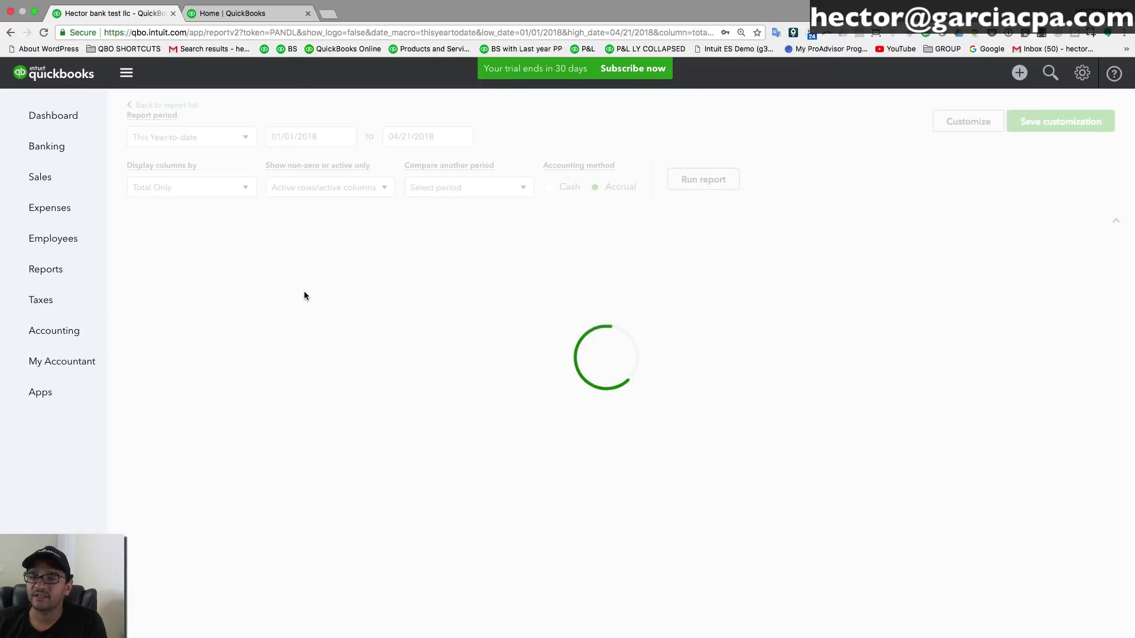
{"action": "left_click", "coordinate": [200, 139]}
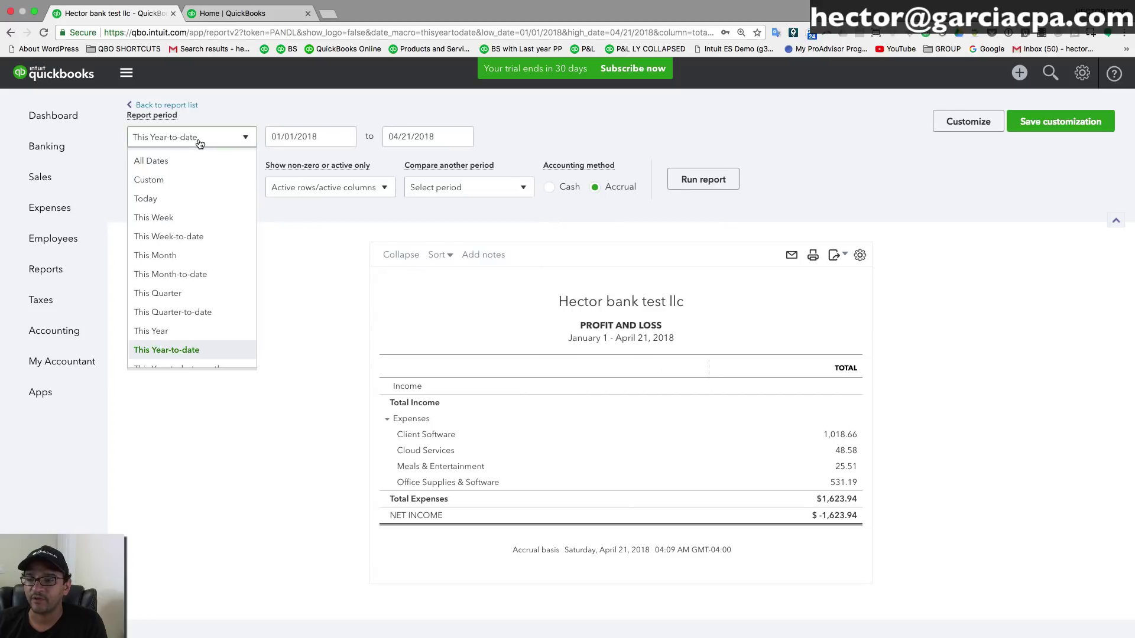
{"action": "left_click", "coordinate": [171, 162]}
{"action": "left_click", "coordinate": [703, 179]}
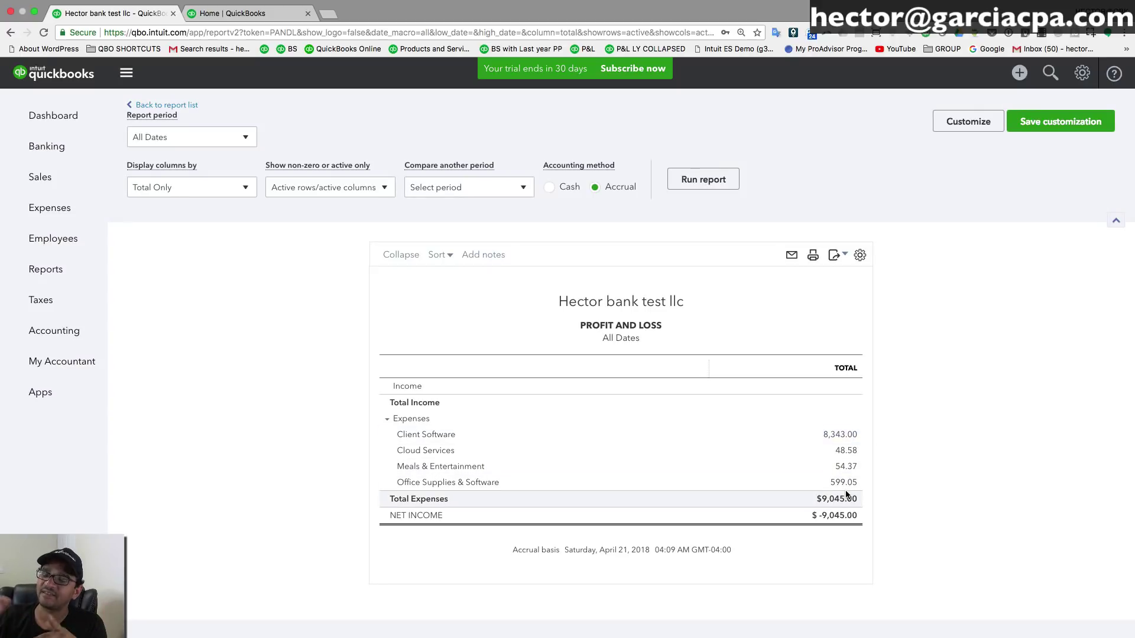
{"action": "left_click", "coordinate": [48, 147]}
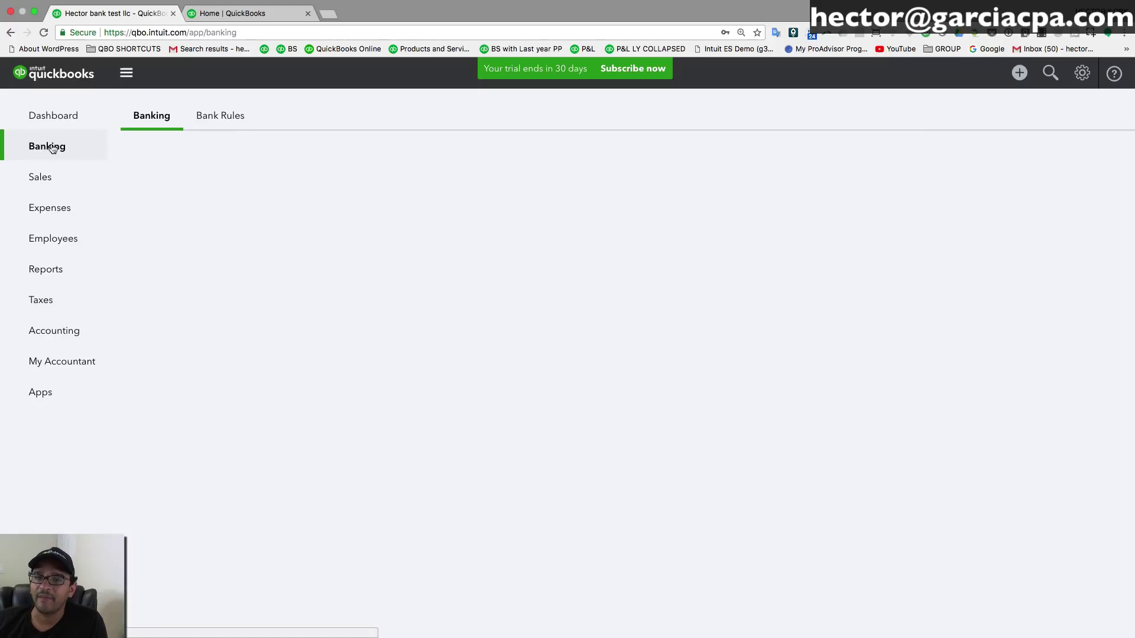